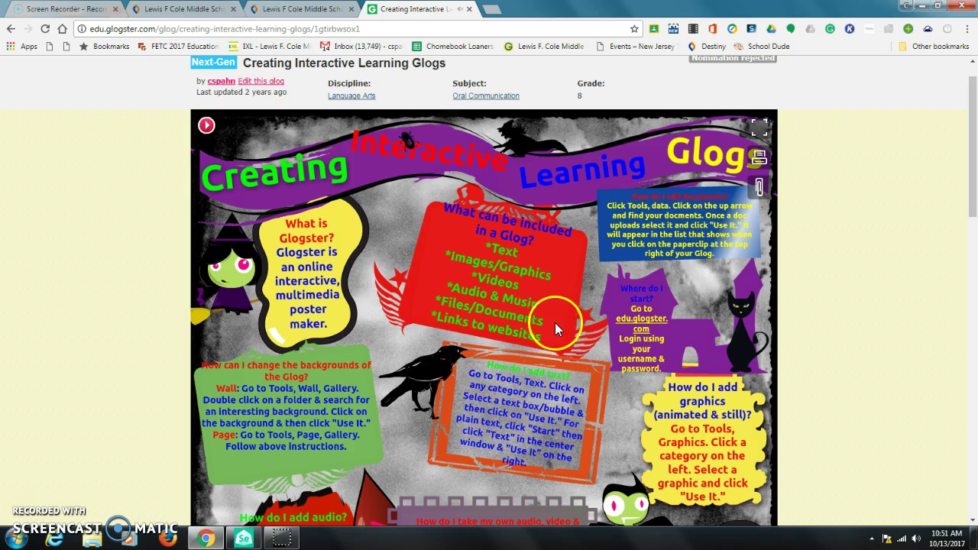
Step: View the glog's attachments list and close it again
click(758, 187)
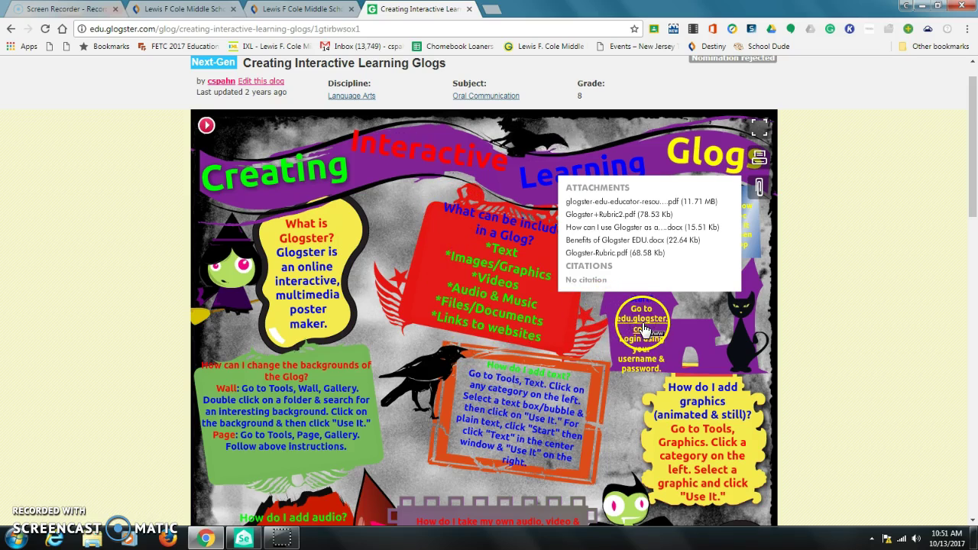
click(755, 189)
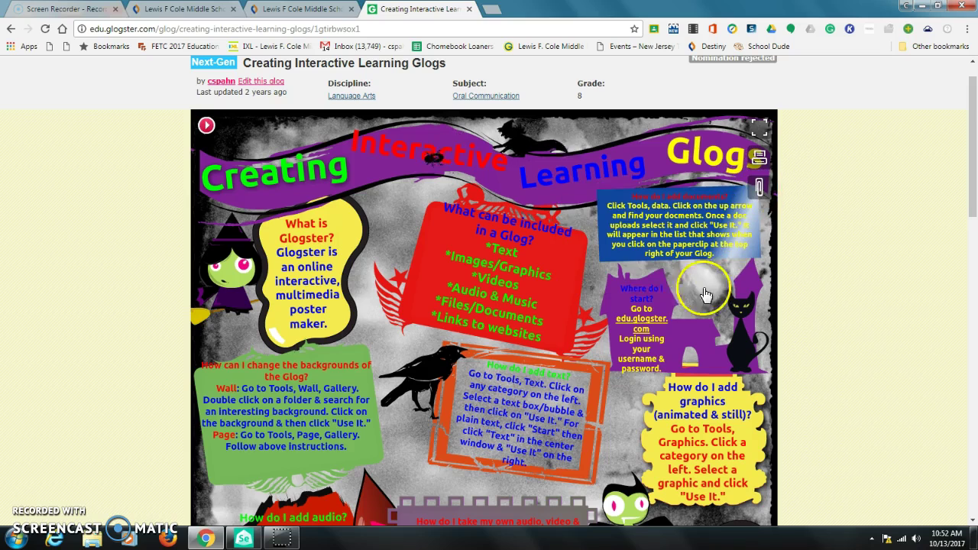
Step: Open the edu.glogster.com link in the "Where do I start?" section, and return to the instructional glog
right_click(641, 321)
click(641, 321)
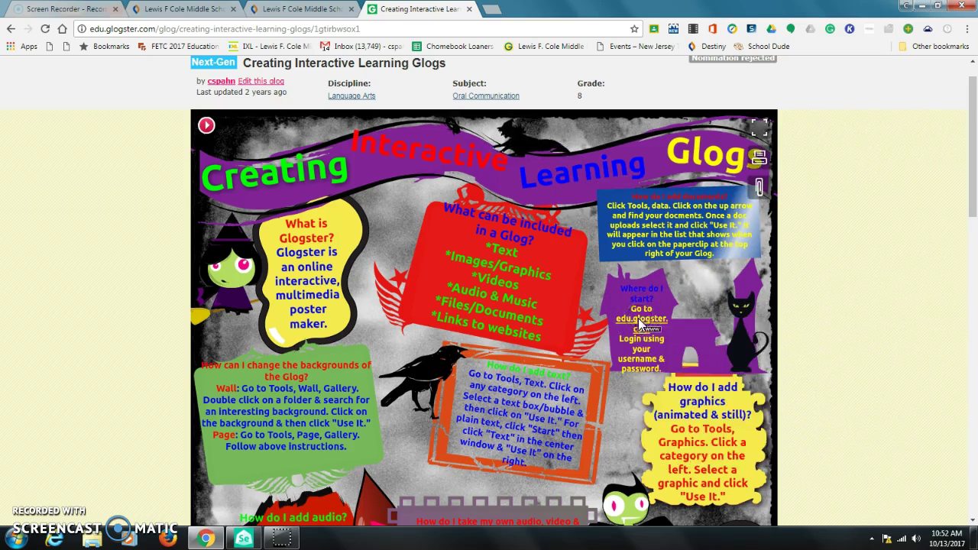
click(650, 309)
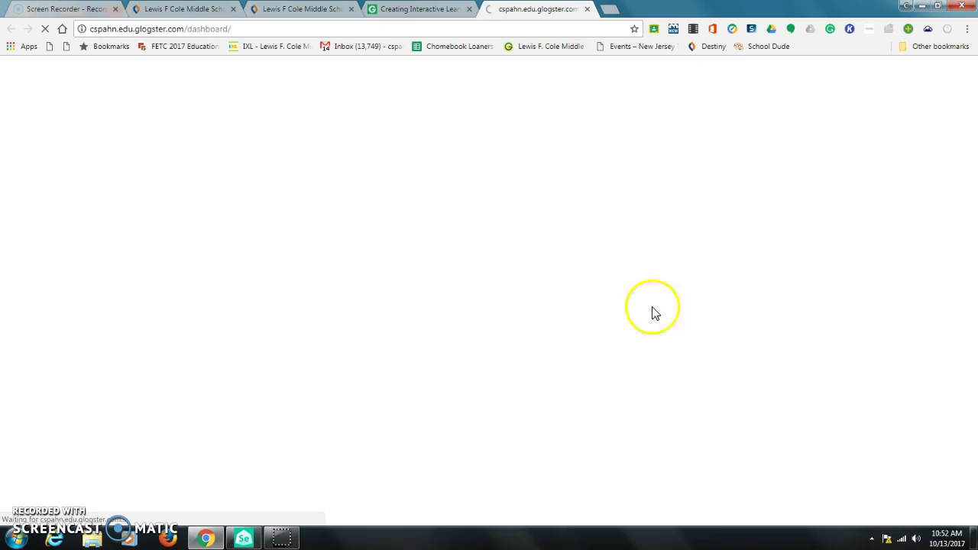
click(437, 8)
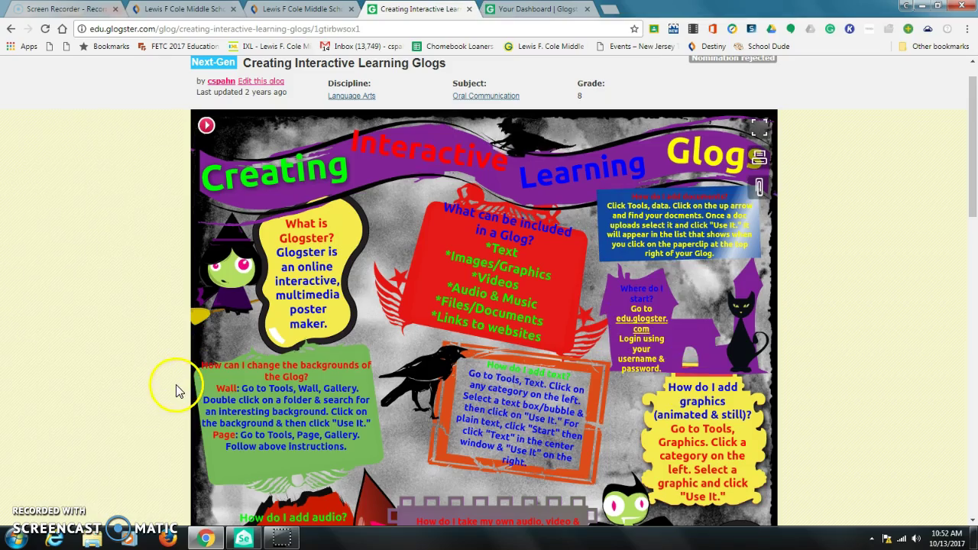
Step: Review the how-to sections of the Creating Interactive Learning Glogs poster down to the end, and return to its header
scroll(430, 360, down, 5)
scroll(437, 418, down, 4)
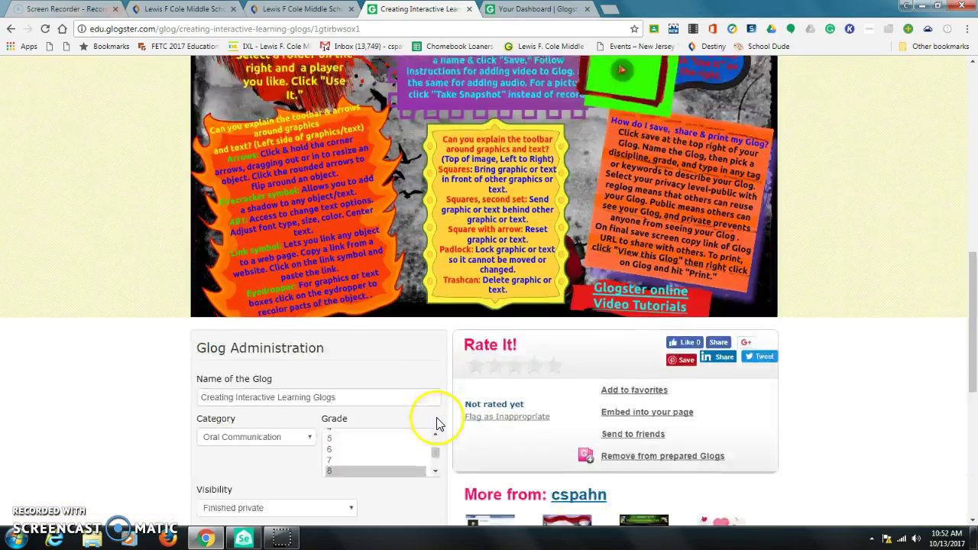
scroll(430, 414, up, 6)
scroll(434, 413, up, 3)
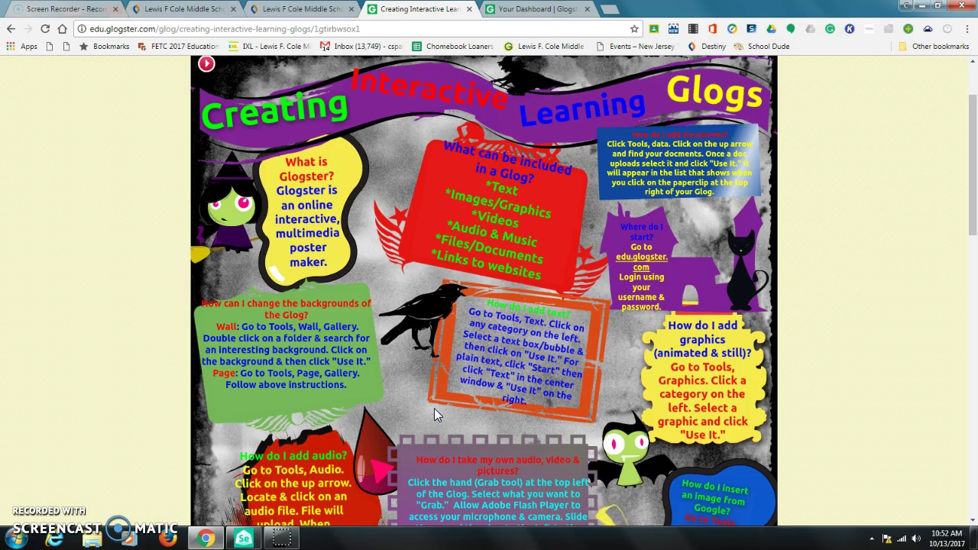
scroll(585, 329, up, 2)
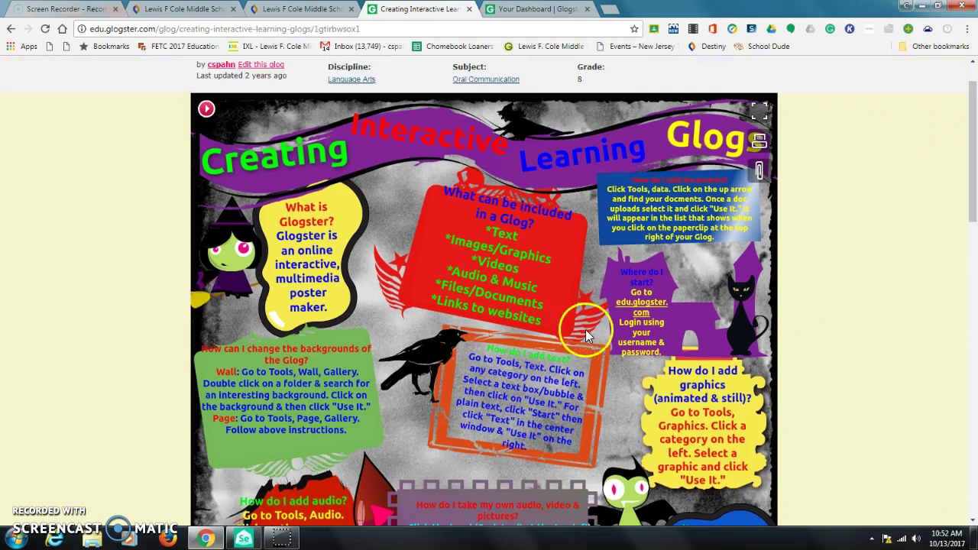
scroll(585, 329, up, 2)
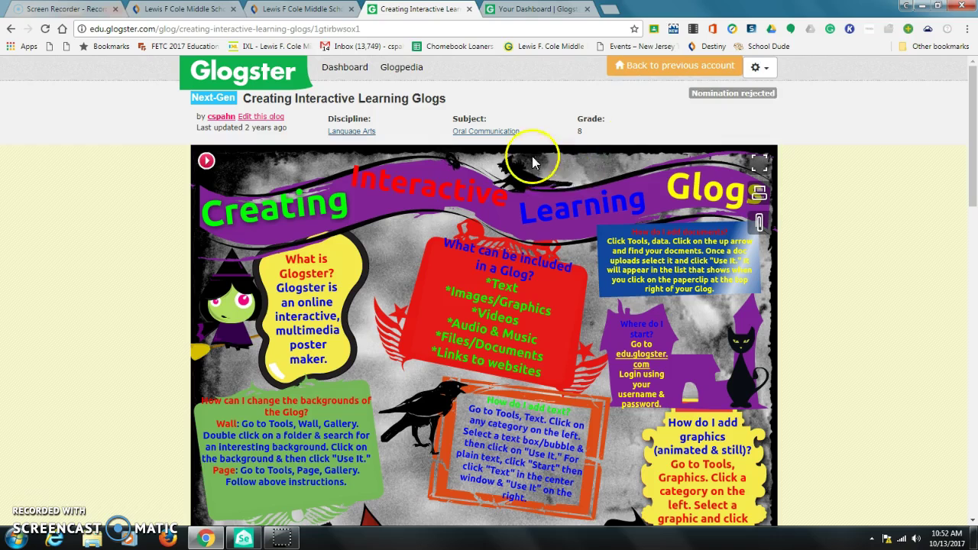
Step: Switch back to the previous account, log out of it, and close the extra dashboard page
click(672, 77)
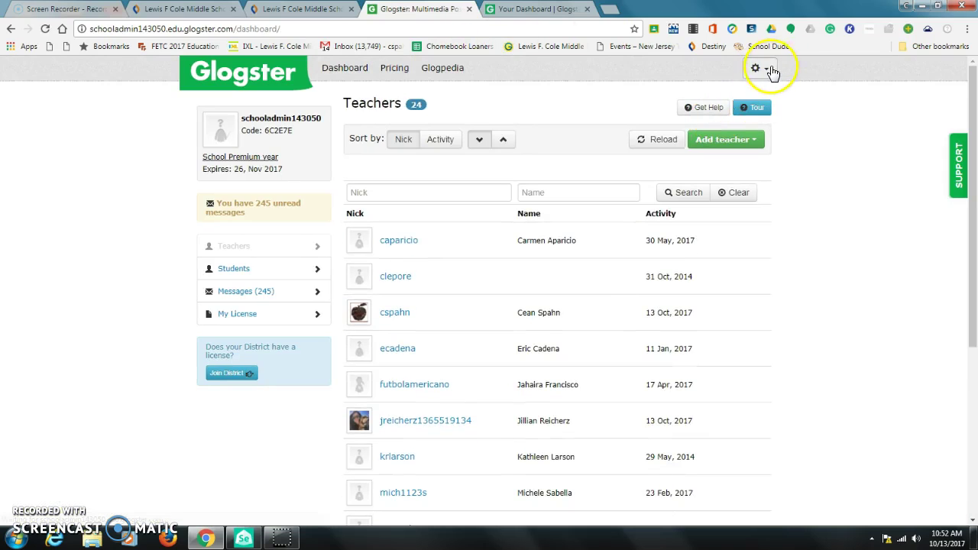
click(765, 70)
click(644, 156)
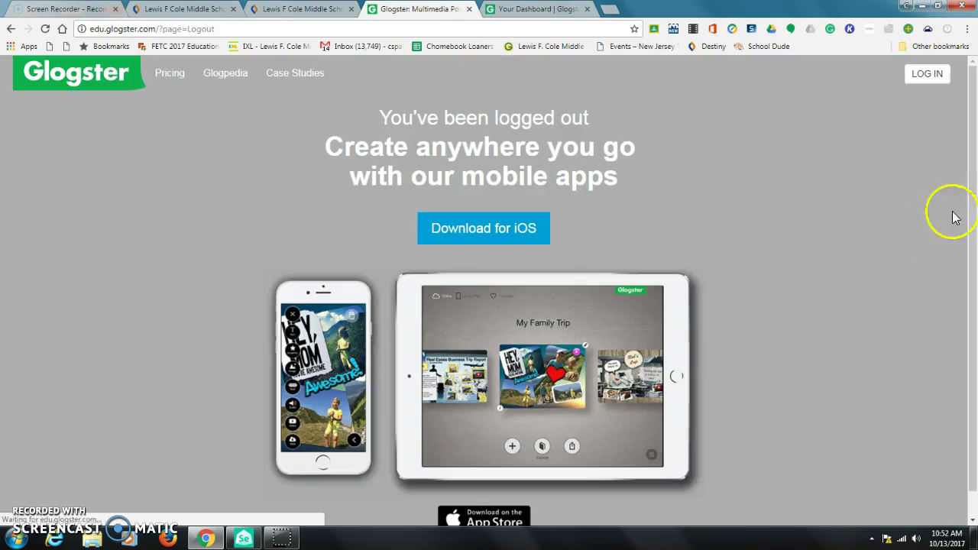
click(586, 8)
Step: Log in to Glogster with the student's username and account password
click(924, 74)
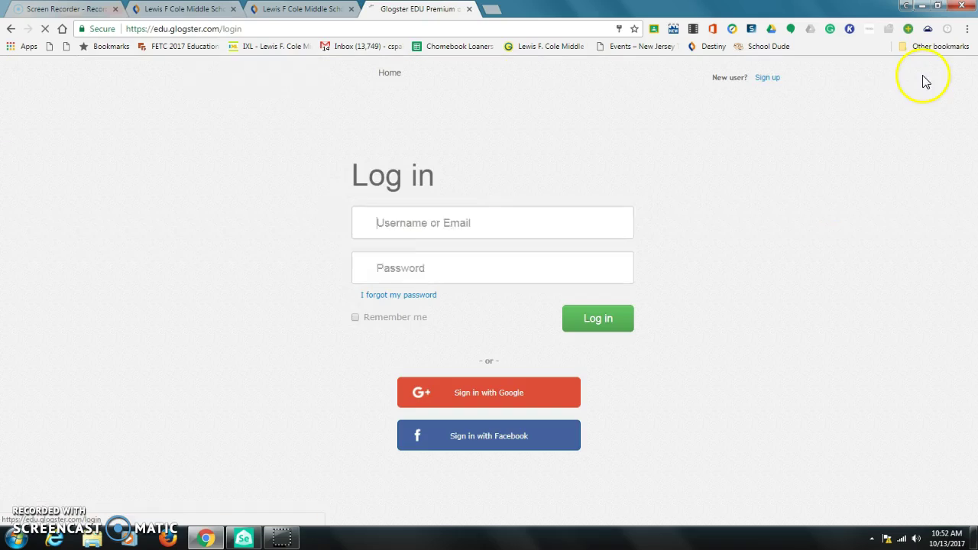
double_click(489, 223)
text(23060001ca)
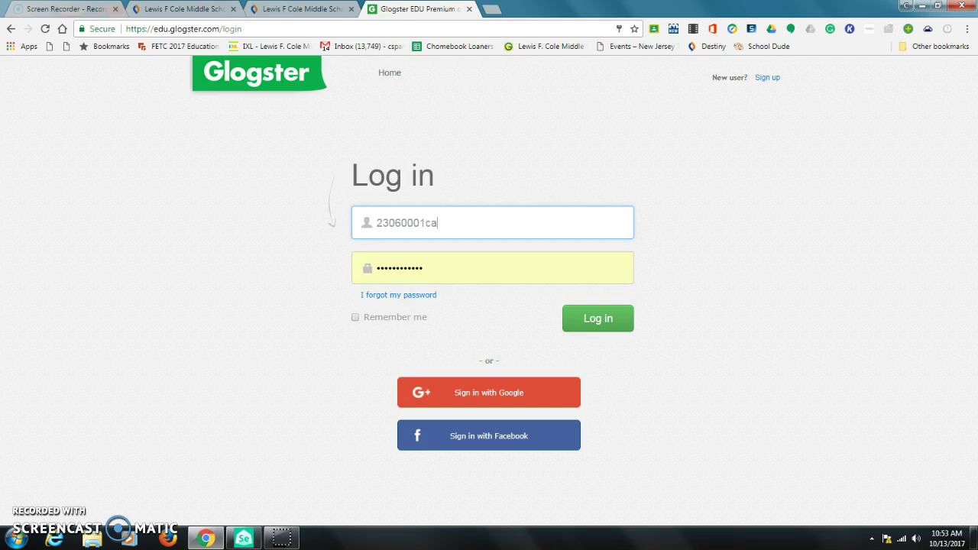
key(Tab)
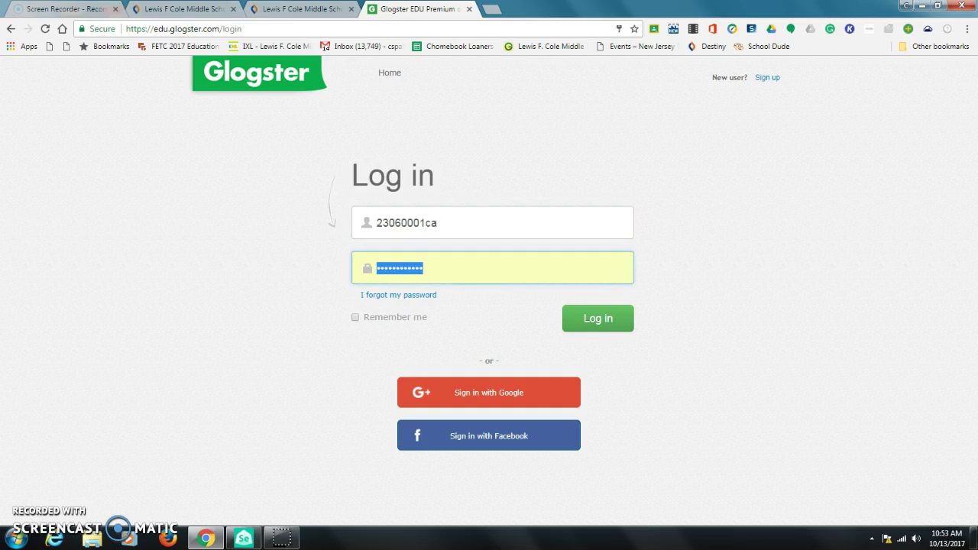
text(•)
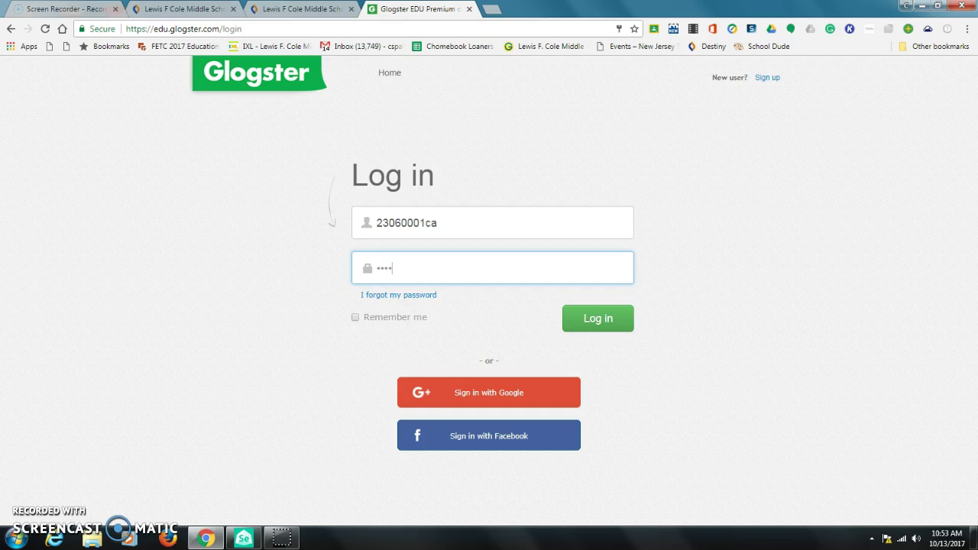
text(•••••••)
click(599, 319)
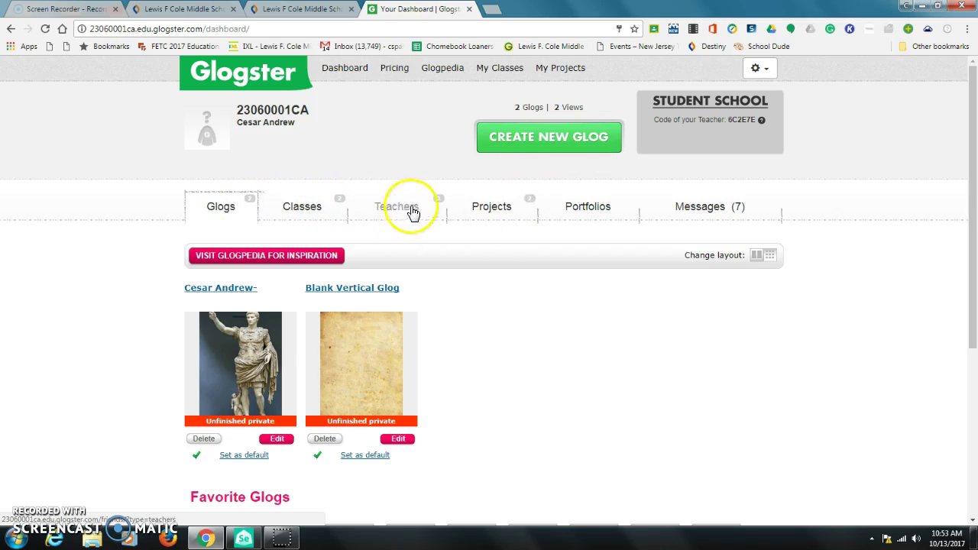
Step: Open the Spanish Speaking Country project and create a glog for it
click(497, 215)
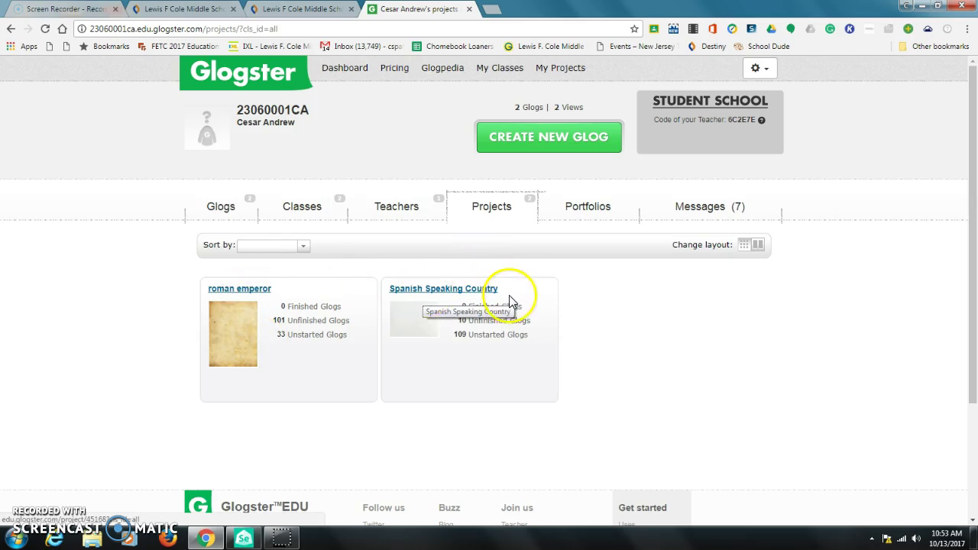
click(472, 295)
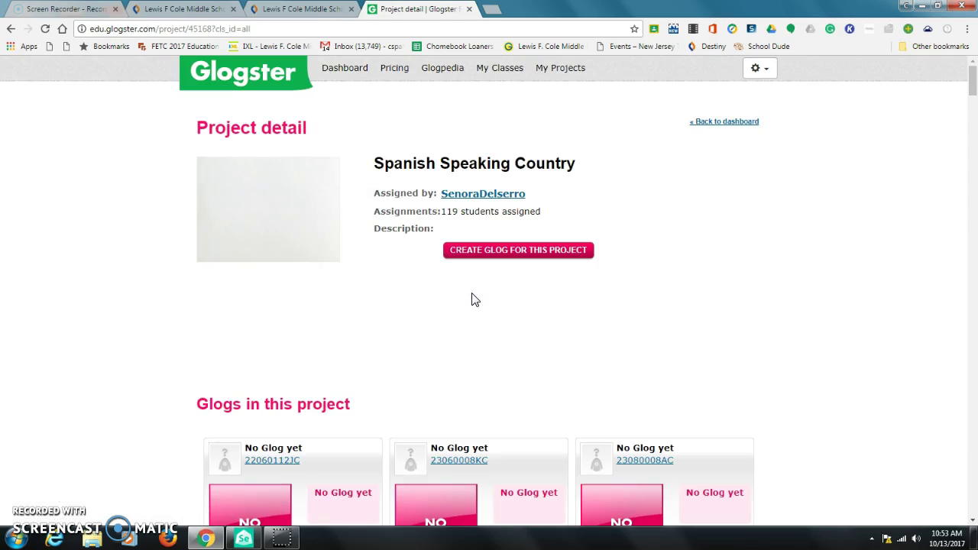
drag(451, 257, 515, 258)
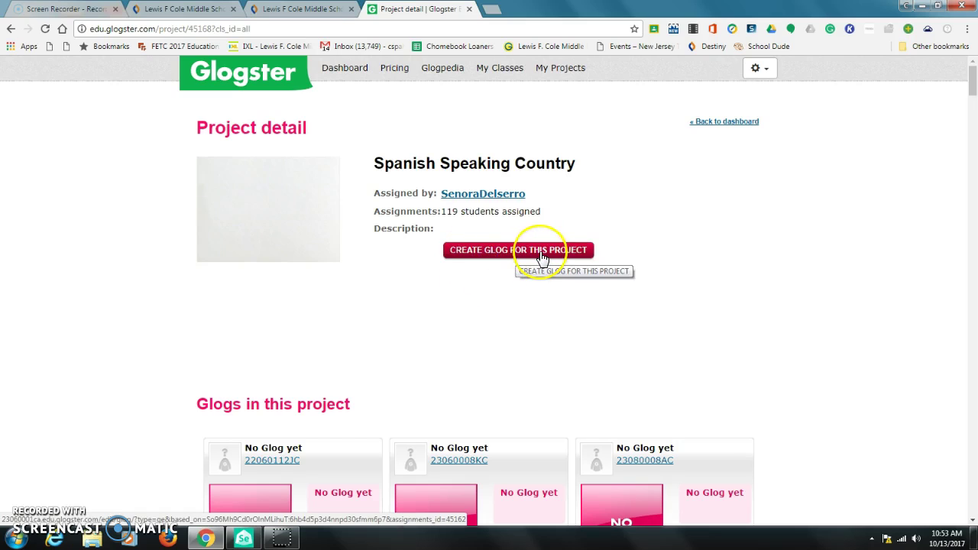
click(541, 257)
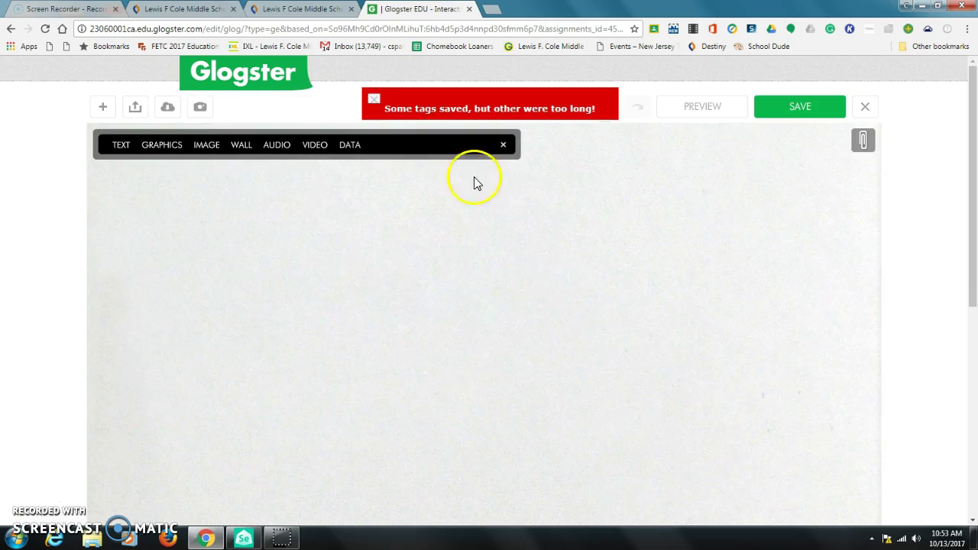
click(373, 100)
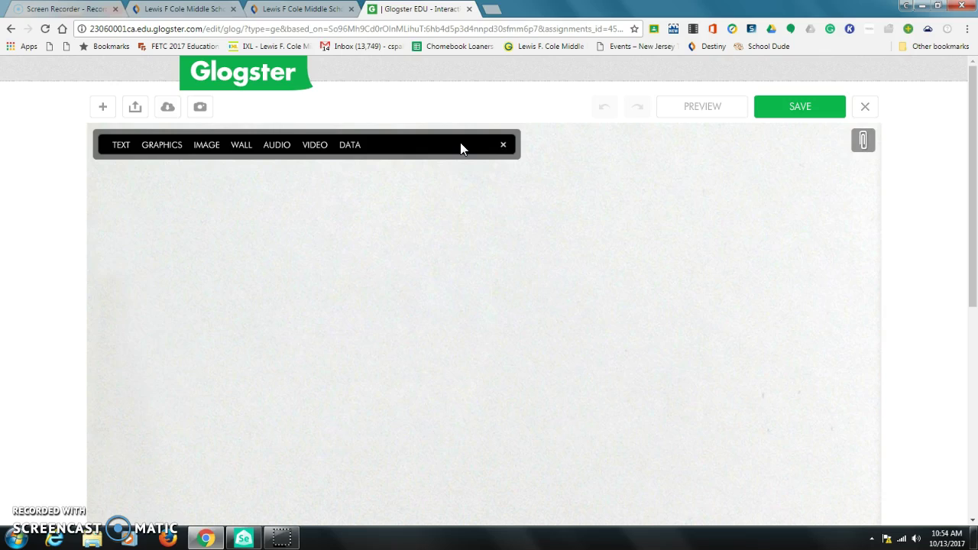
Step: Apply the orange crayon texture from the Art 2 gallery folder as the glog's wall
click(239, 146)
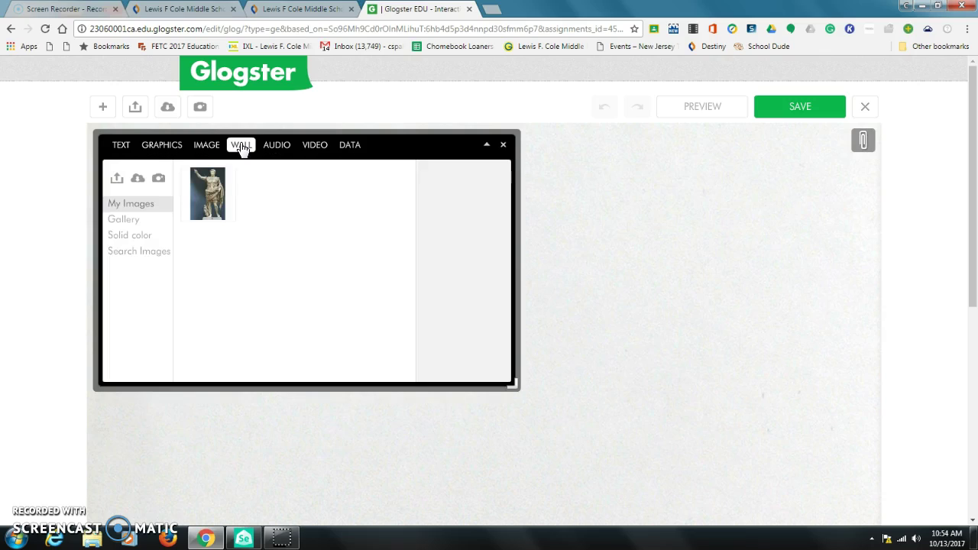
click(122, 220)
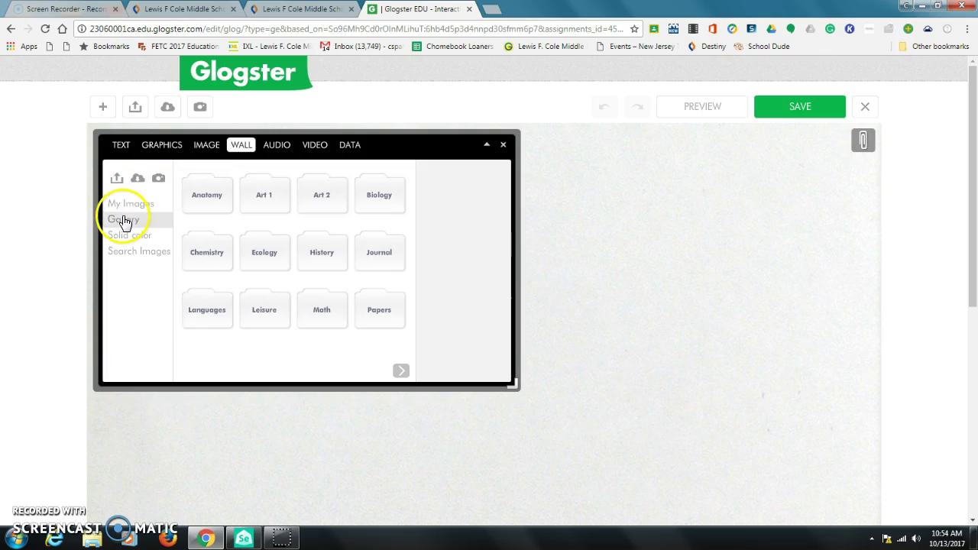
click(328, 196)
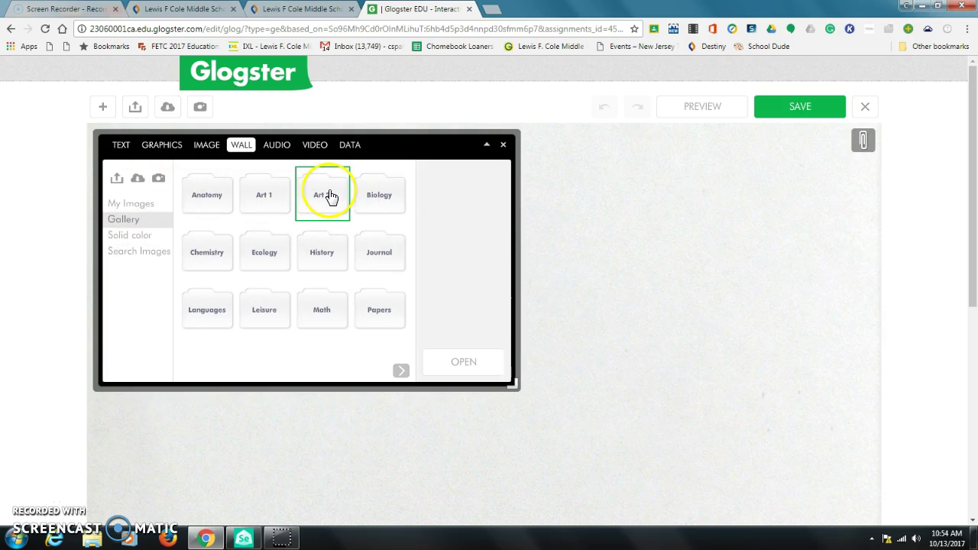
double_click(329, 196)
click(328, 220)
click(465, 361)
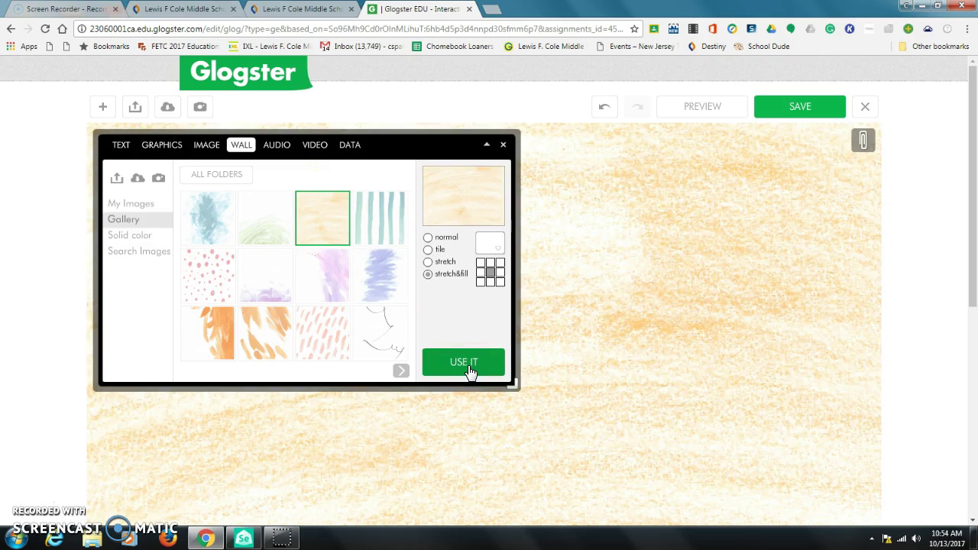
Step: Try the teal vertical stripes and the black scribbled line from Art 2 as the glog's wall
click(443, 283)
click(386, 226)
click(465, 364)
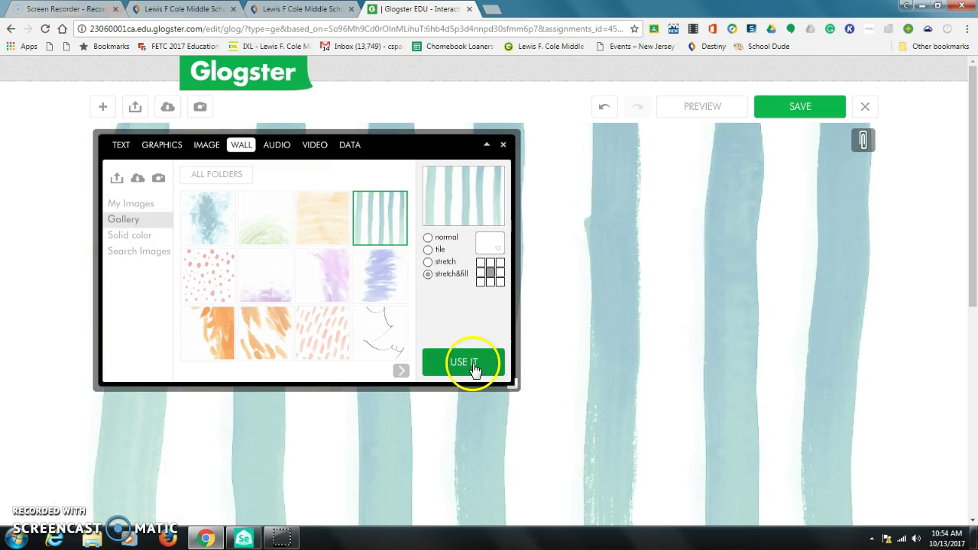
click(375, 343)
click(460, 361)
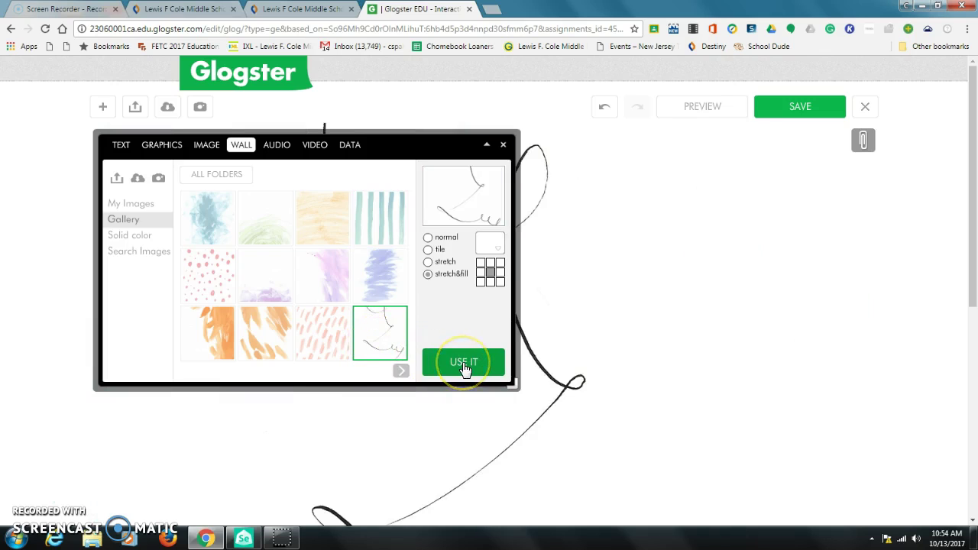
Step: Apply the dense pink circles pattern from the second page of Art 2 as the wall
click(400, 370)
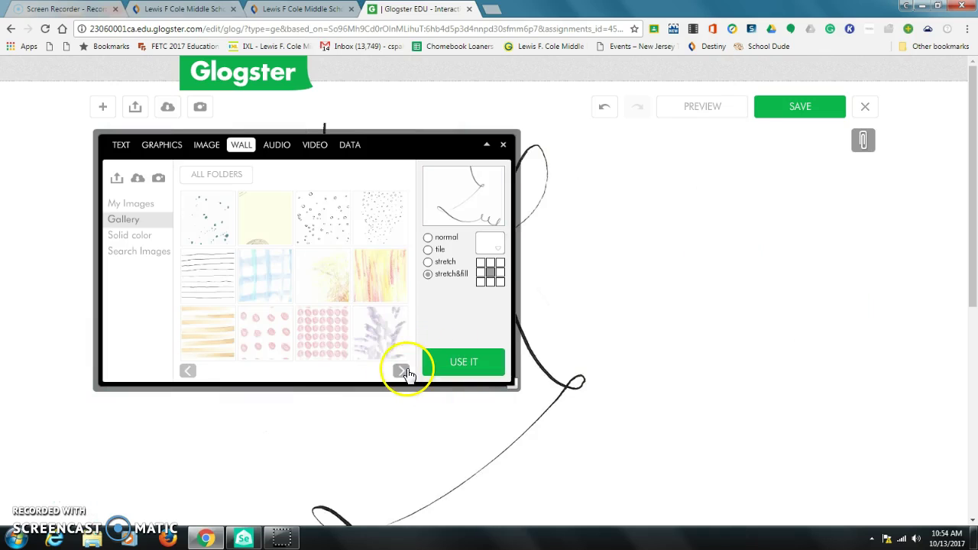
click(347, 335)
click(457, 362)
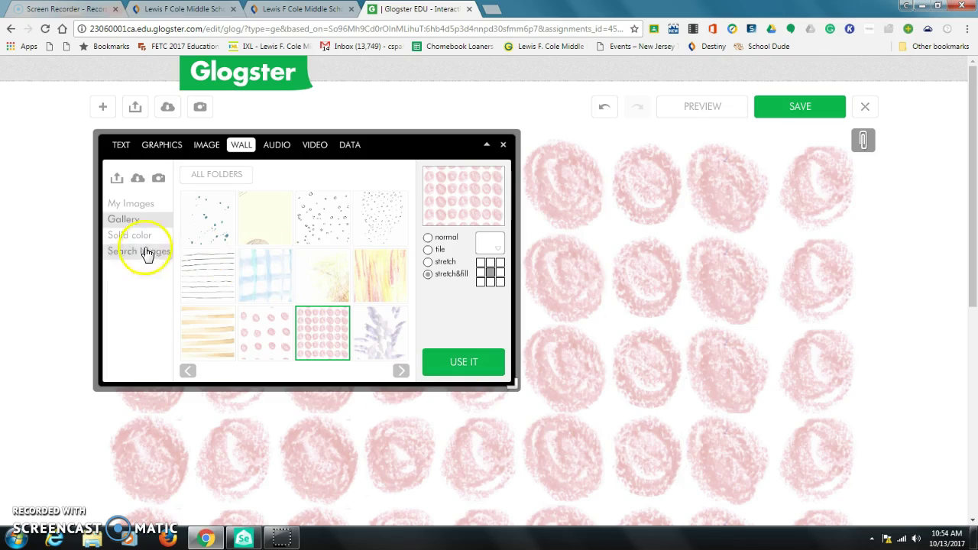
Step: Apply the gray textured background with the leaf corner from the History gallery folder as the wall
click(208, 176)
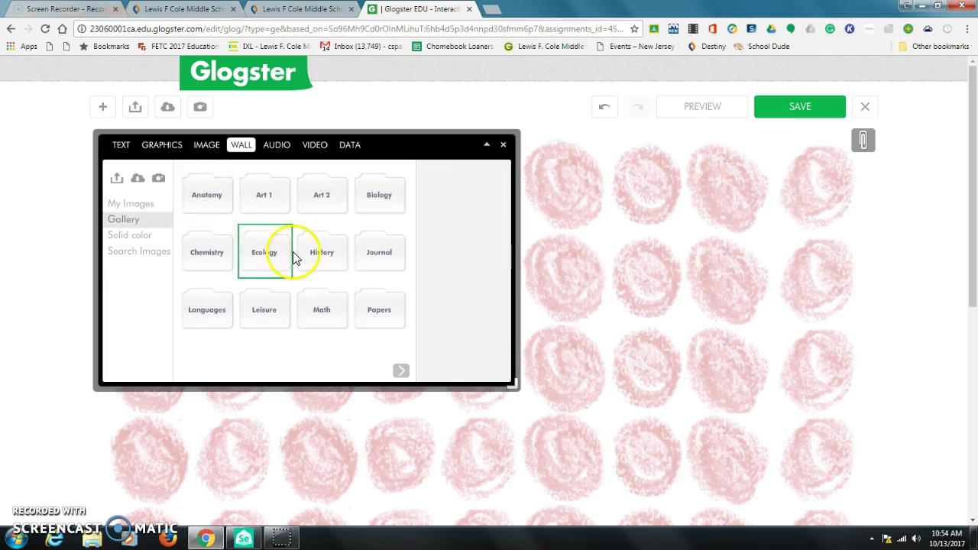
click(328, 255)
click(374, 217)
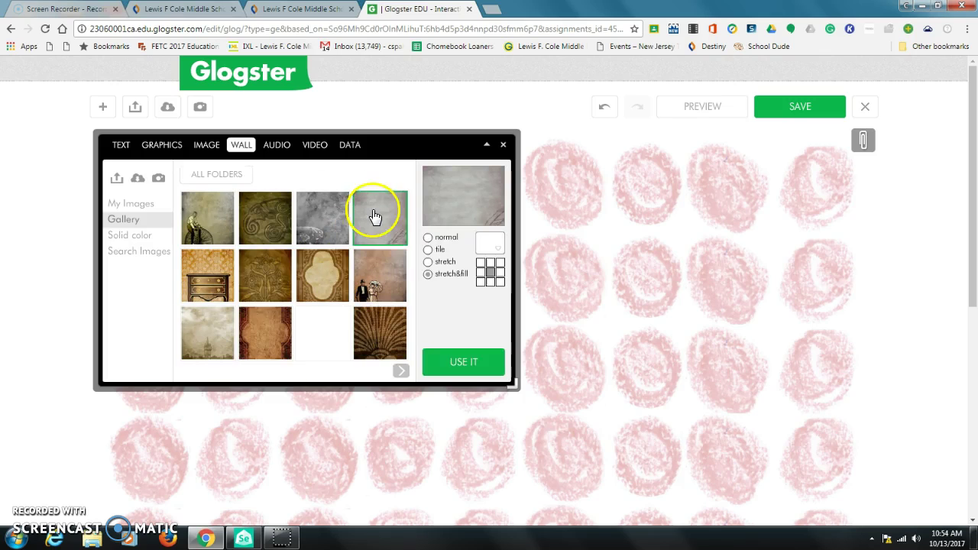
click(461, 365)
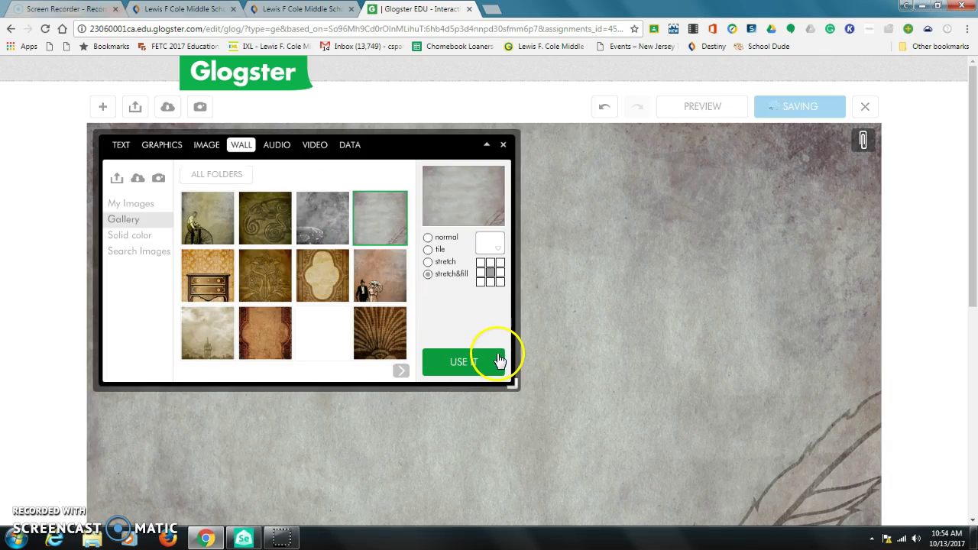
Step: Set the glog's wall to a solid medium blue color
click(122, 237)
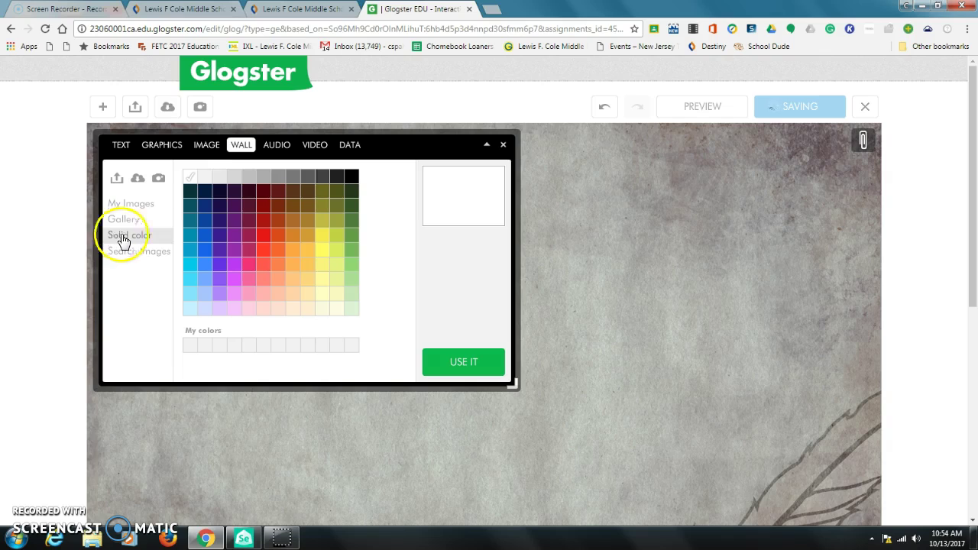
click(190, 250)
click(461, 361)
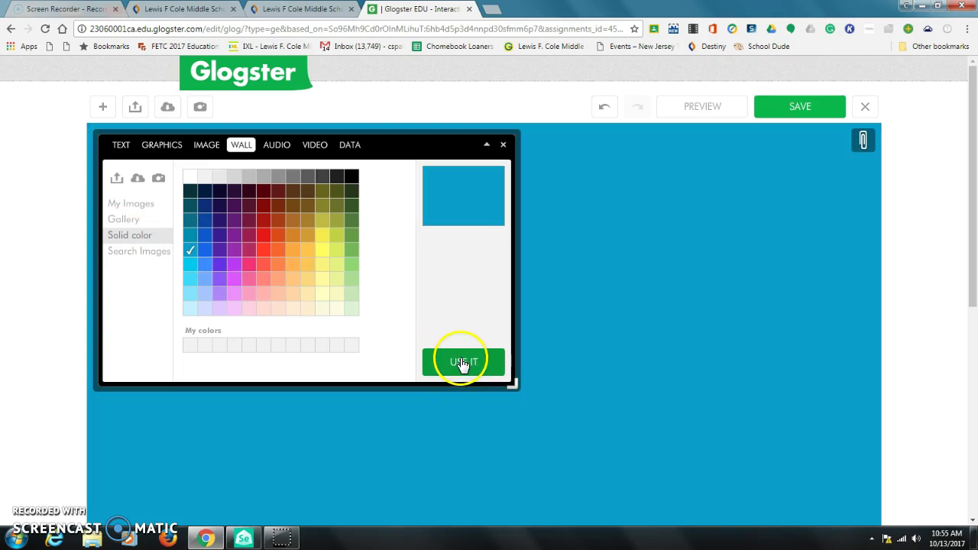
Step: Search the wall images for "spanish flag" and apply the second result, a textured flag, with stretch&fill
click(124, 256)
click(253, 181)
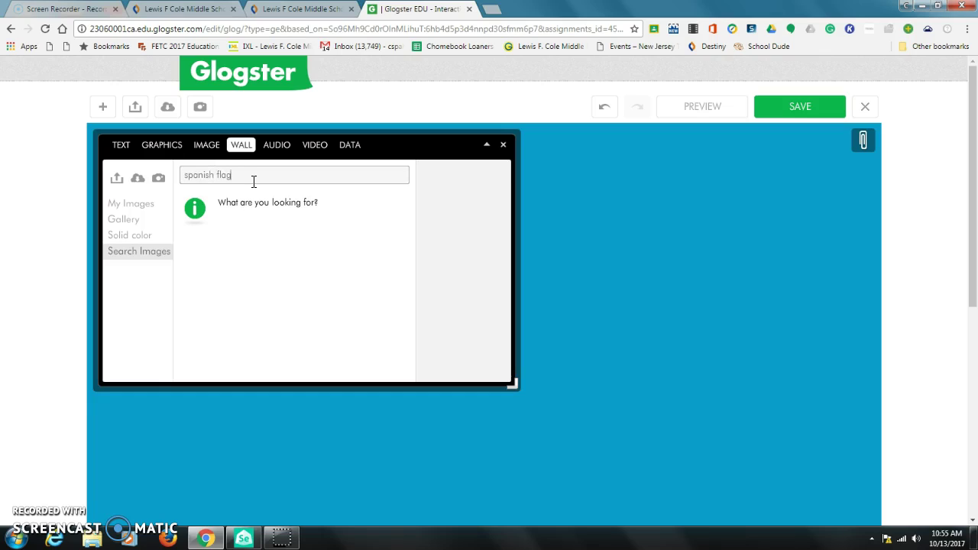
key(Return)
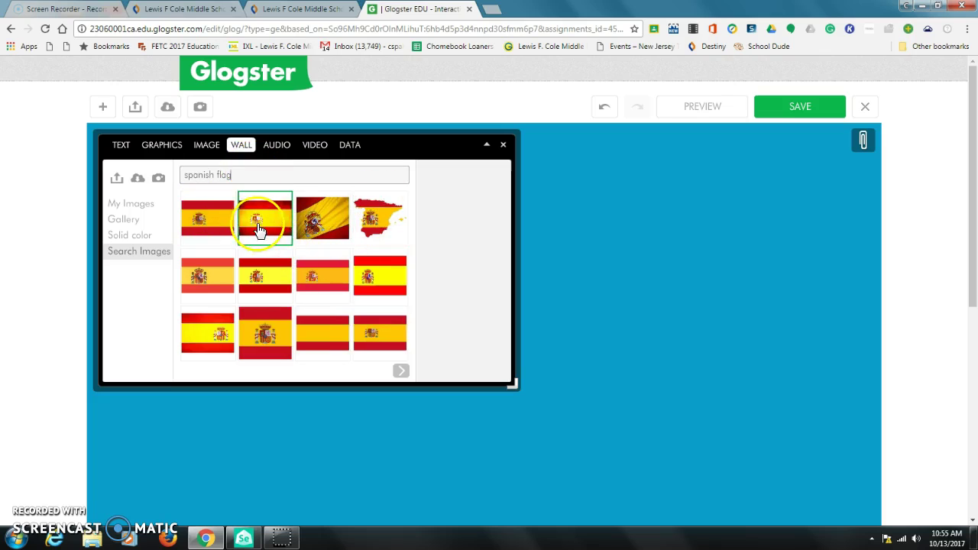
click(264, 222)
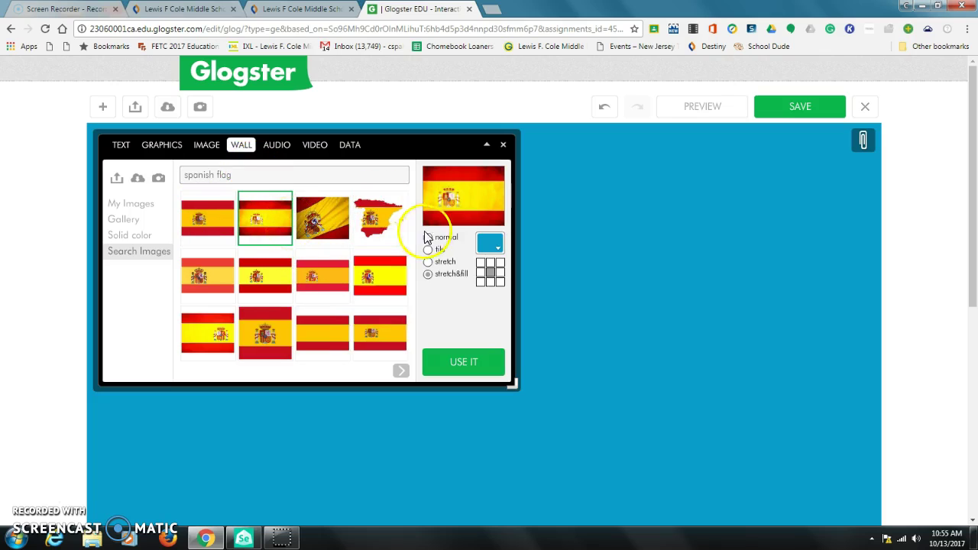
click(453, 362)
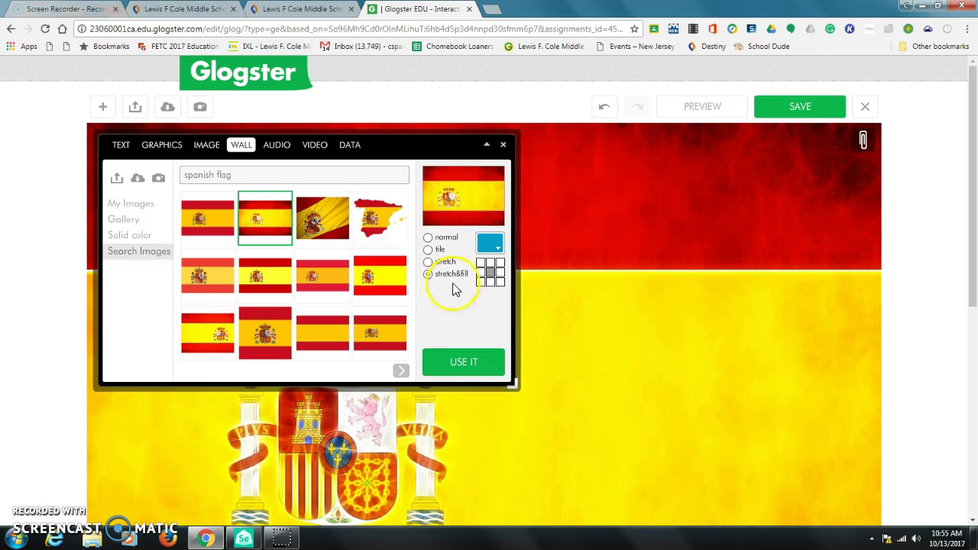
Step: Try the textured Spanish flag wall with the stretch option and with the tile option
click(446, 262)
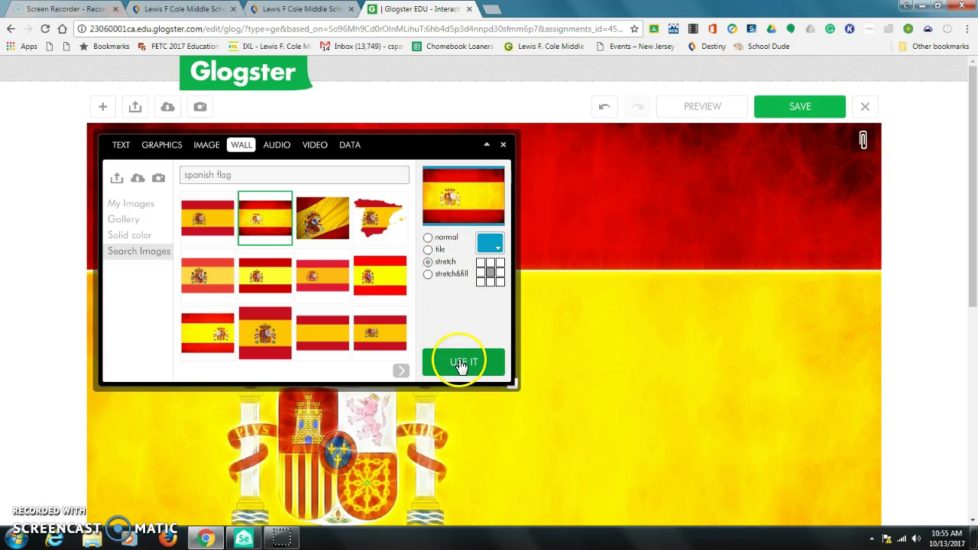
click(462, 363)
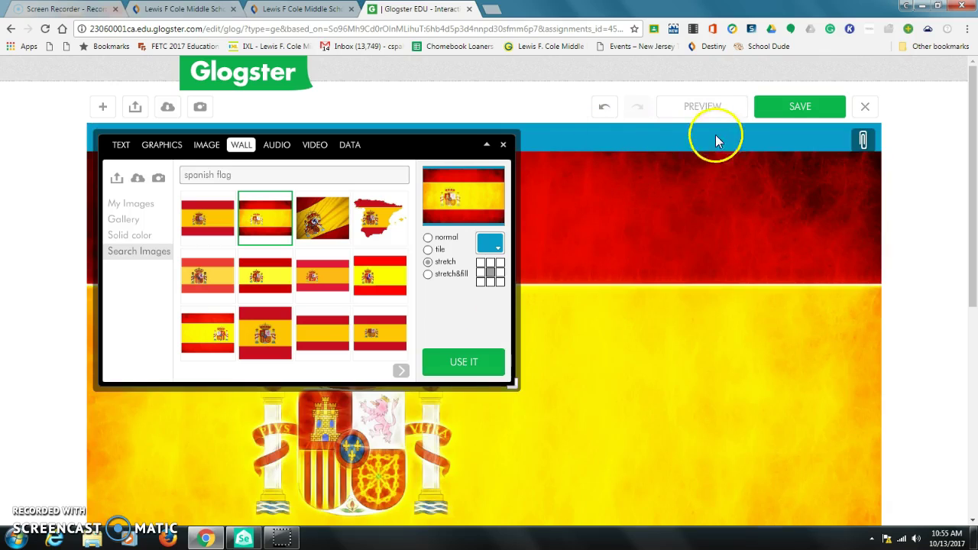
click(429, 250)
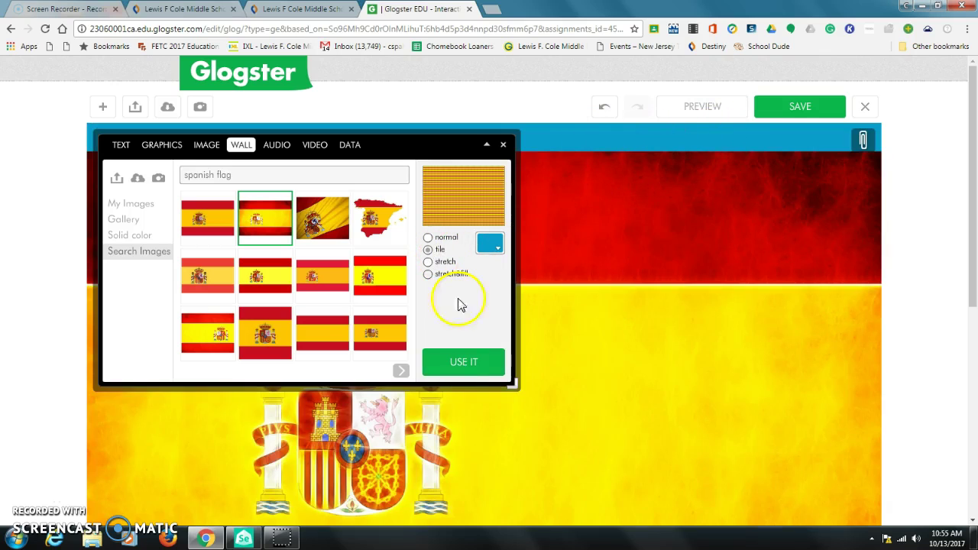
click(467, 364)
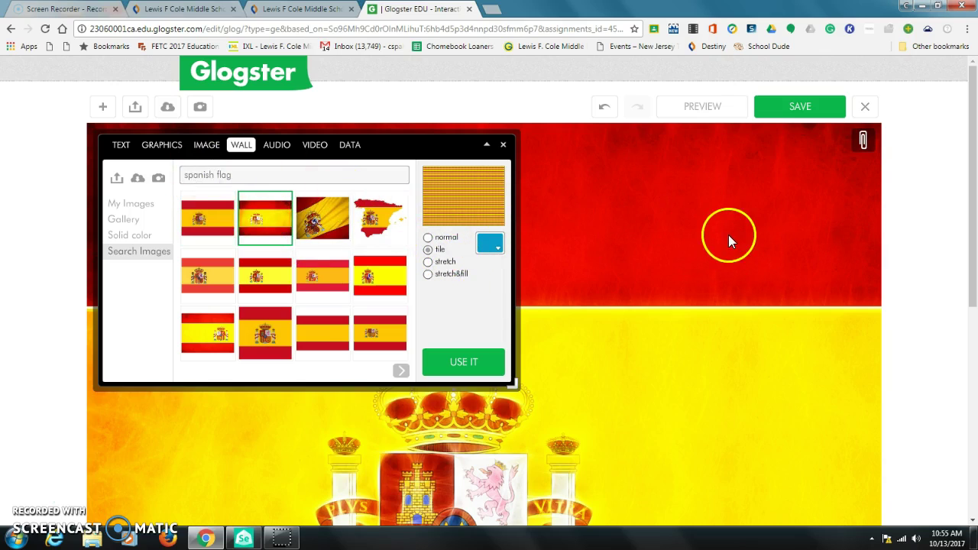
scroll(649, 359, down, 5)
scroll(648, 356, up, 5)
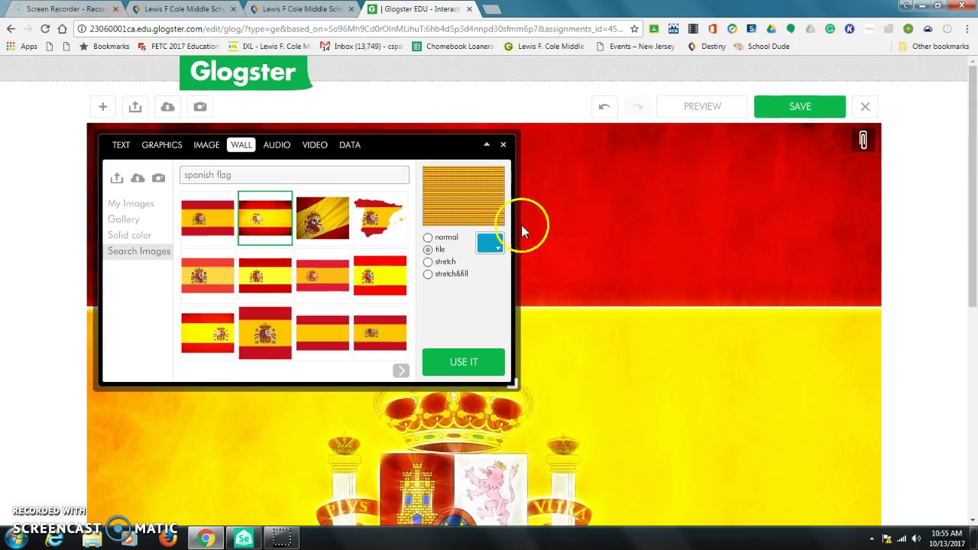
Step: Apply the textured flag in normal mode, aligned to the top centre, with a white background color
click(428, 239)
click(463, 362)
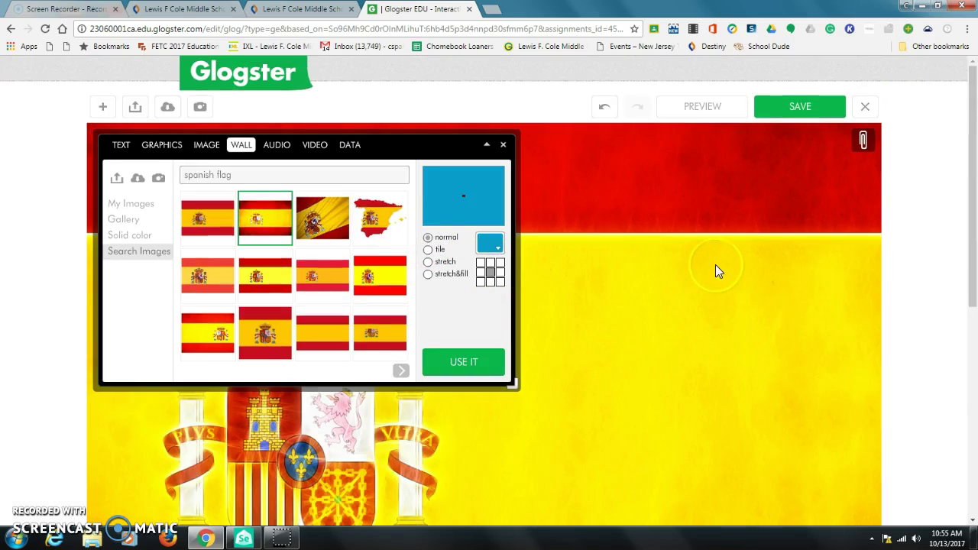
click(493, 268)
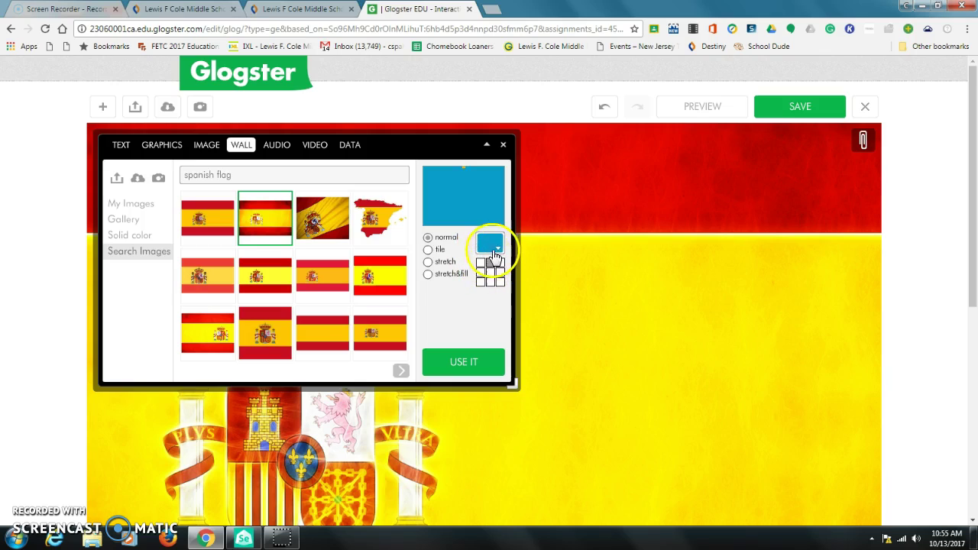
click(491, 244)
click(514, 268)
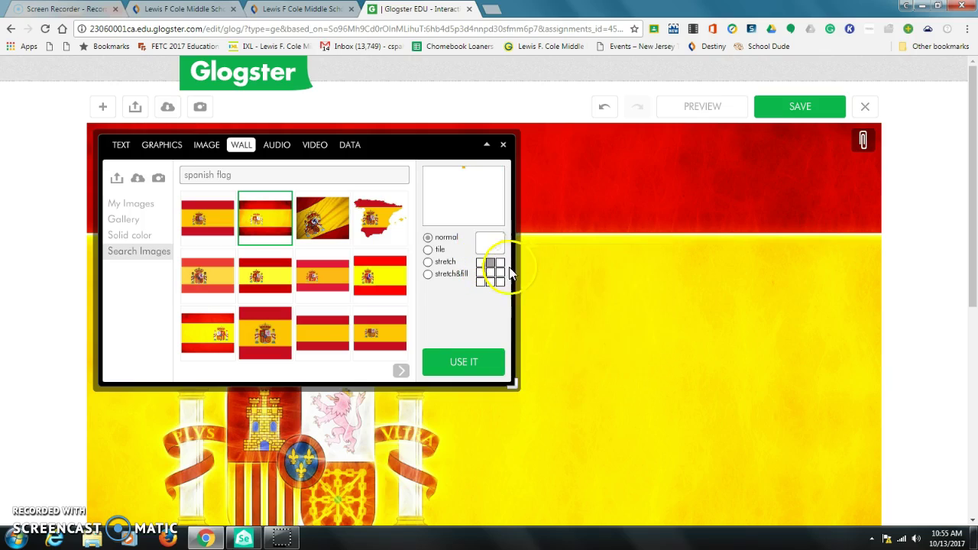
click(458, 367)
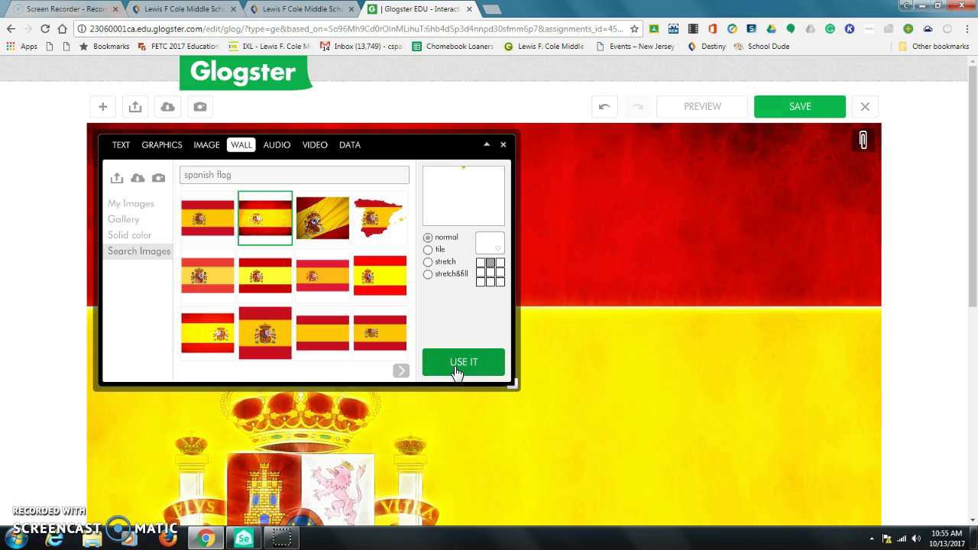
Step: Switch the textured flag wall back to tile mode and apply it
click(428, 249)
click(449, 362)
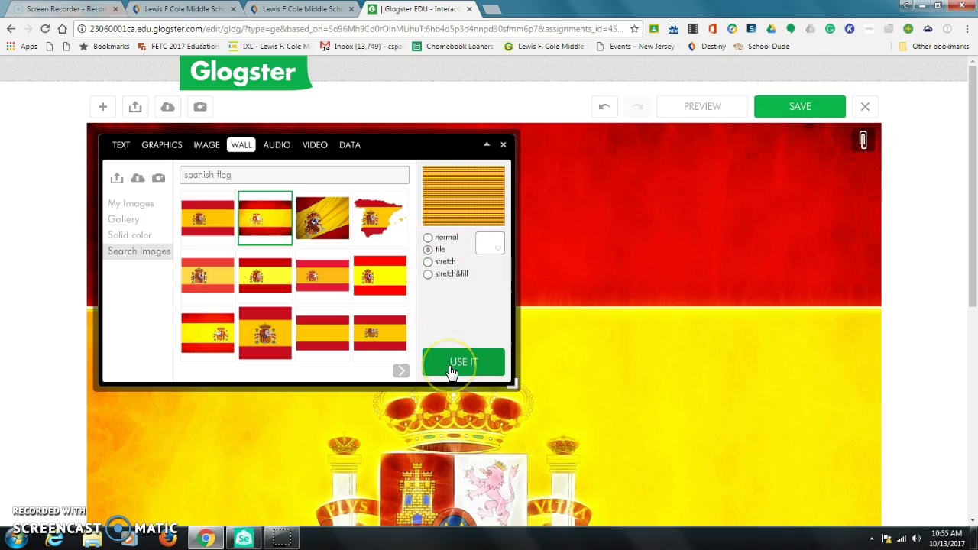
click(449, 365)
Step: Apply the plain Spanish flag, the first search result, as a tiled wall
click(195, 219)
click(251, 226)
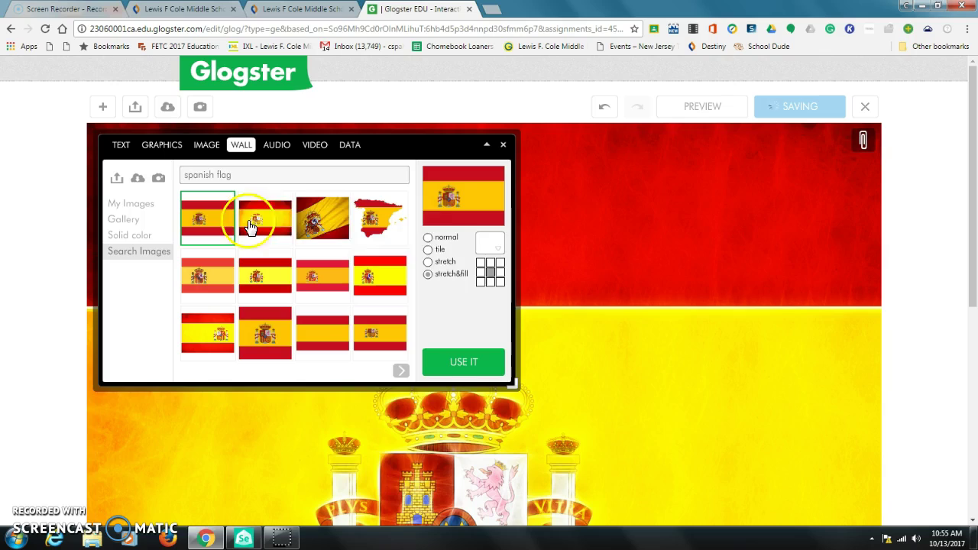
click(431, 251)
click(452, 360)
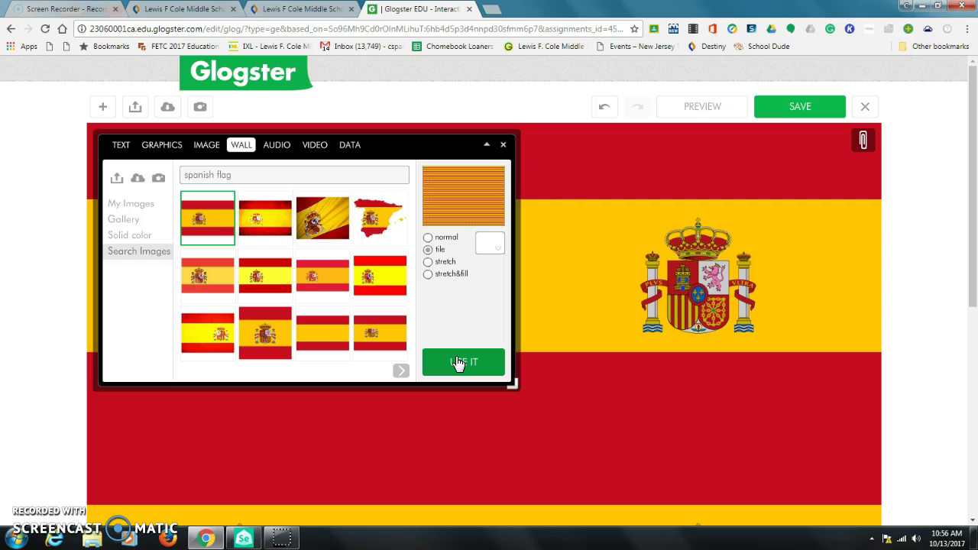
Step: Apply the plain Spanish flag with stretch&fill and check how it covers the whole glog
click(427, 273)
click(461, 363)
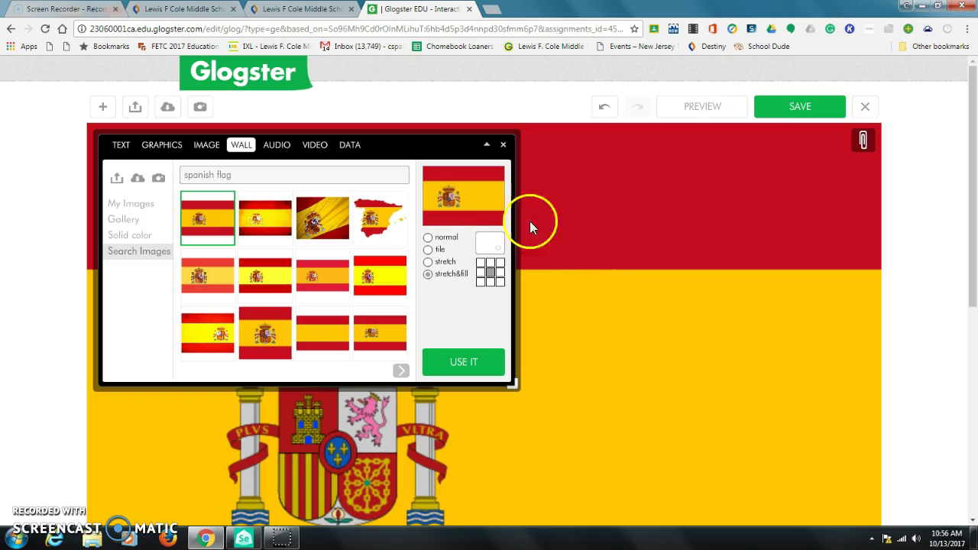
click(428, 273)
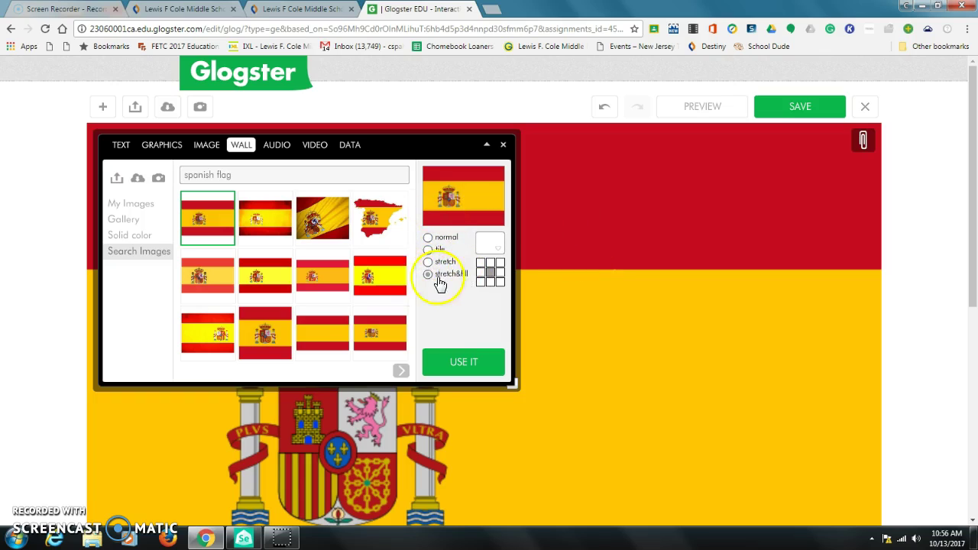
scroll(686, 242, down, 5)
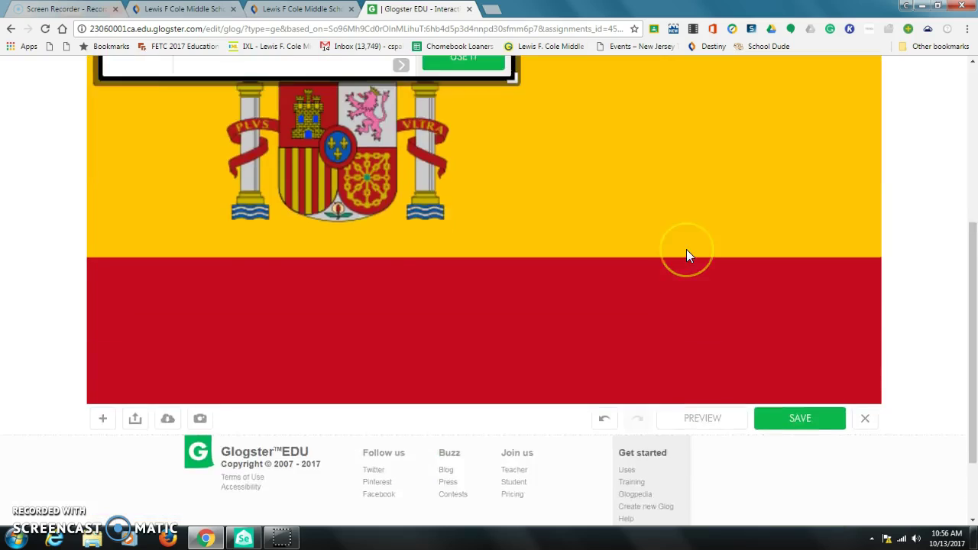
scroll(686, 249, up, 5)
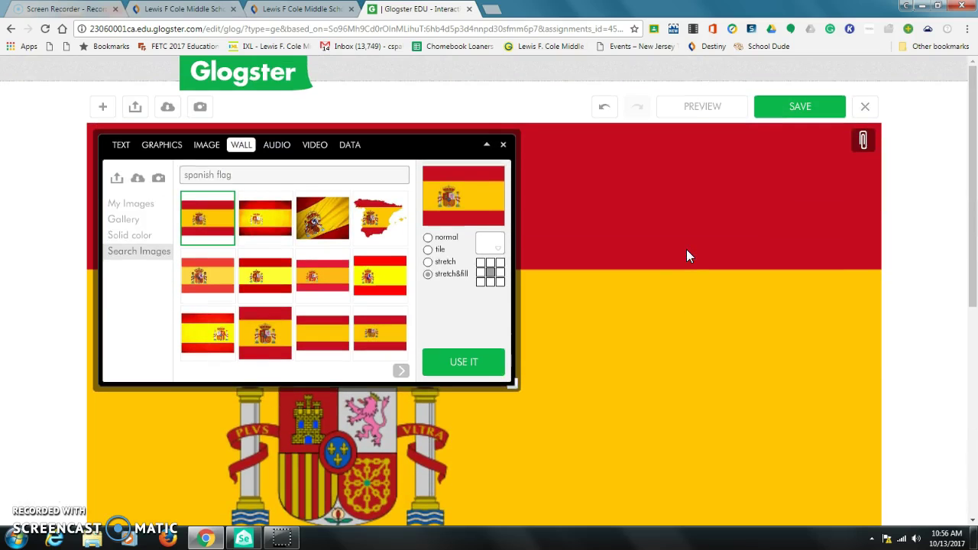
Step: Apply the purple and green paint tube pattern from the Art 1 gallery folder as the wall
click(124, 219)
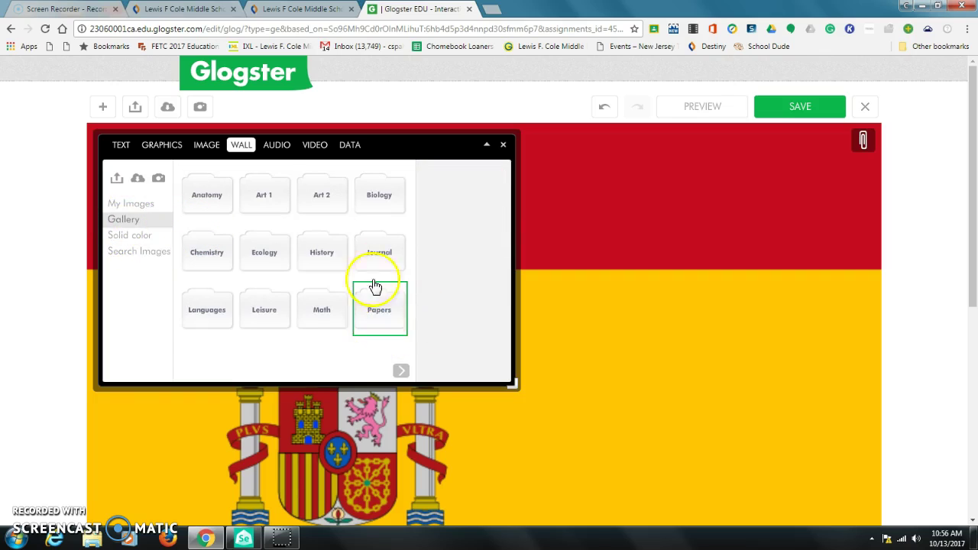
click(262, 200)
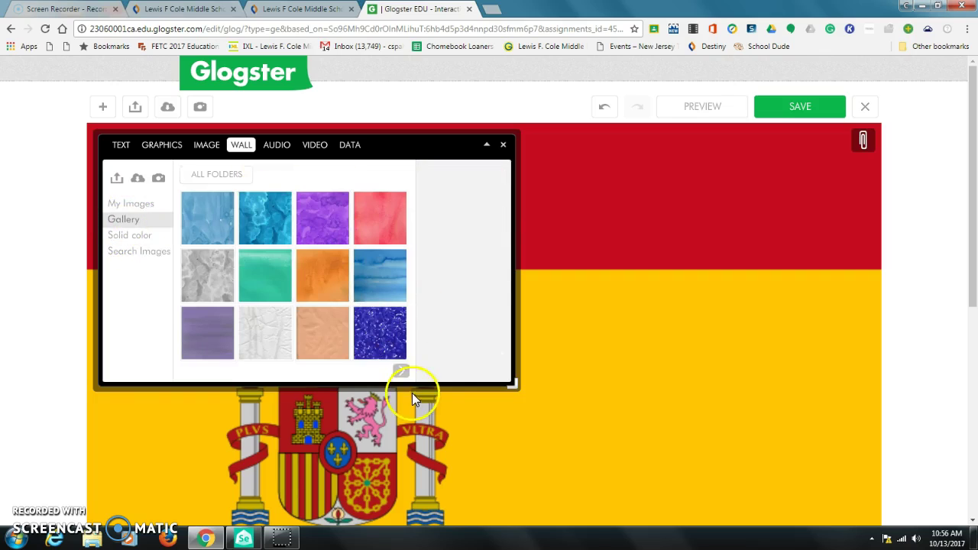
click(400, 371)
click(400, 371)
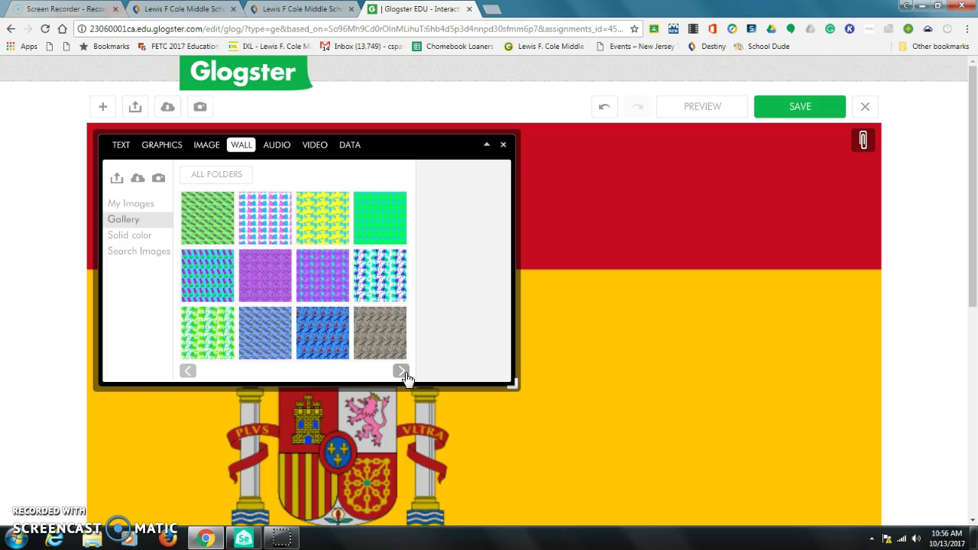
click(207, 268)
click(474, 360)
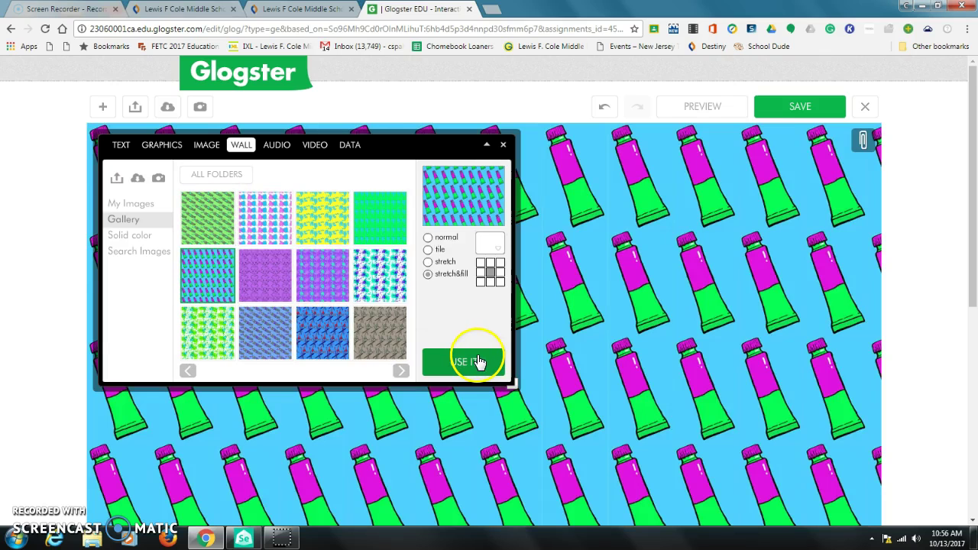
Step: Apply the pattern of scattered paint tubes on light blue from the next page of Art 1 as the wall
click(400, 371)
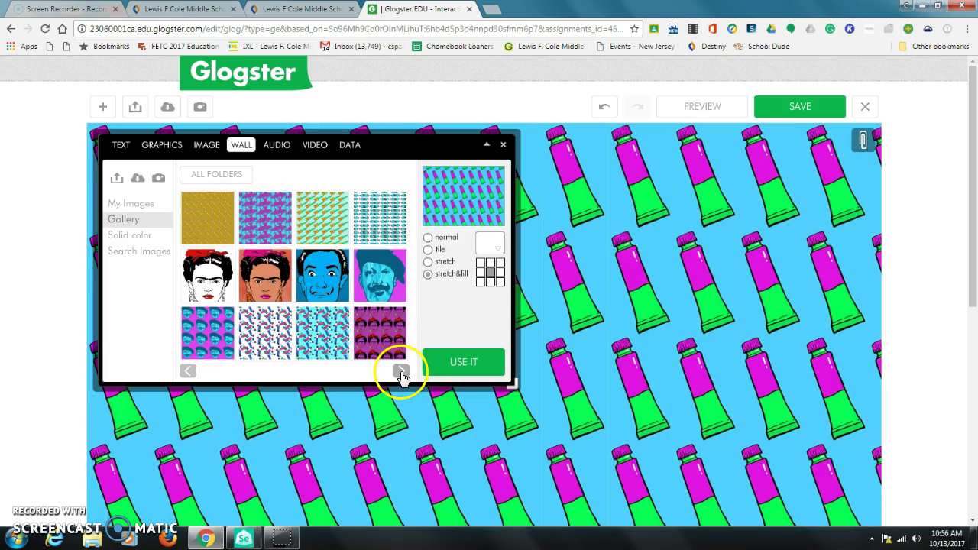
click(258, 328)
click(376, 329)
click(337, 328)
click(489, 367)
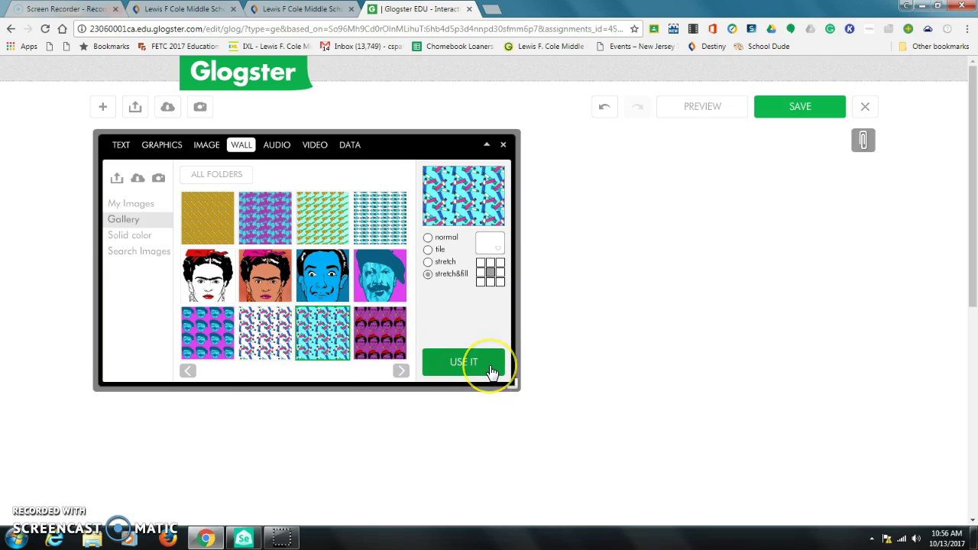
click(824, 296)
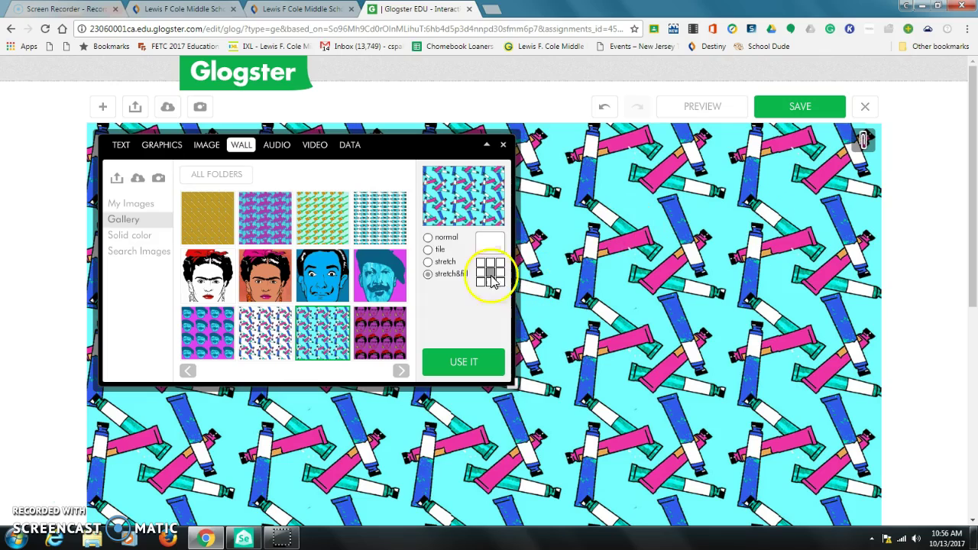
Step: Set the glog's wall to a solid teal blue color
click(135, 236)
click(191, 241)
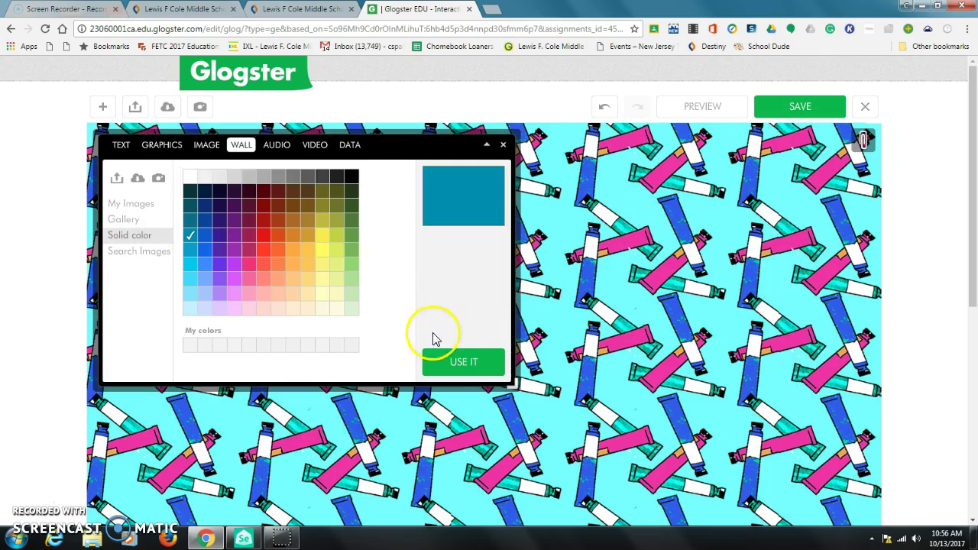
click(456, 363)
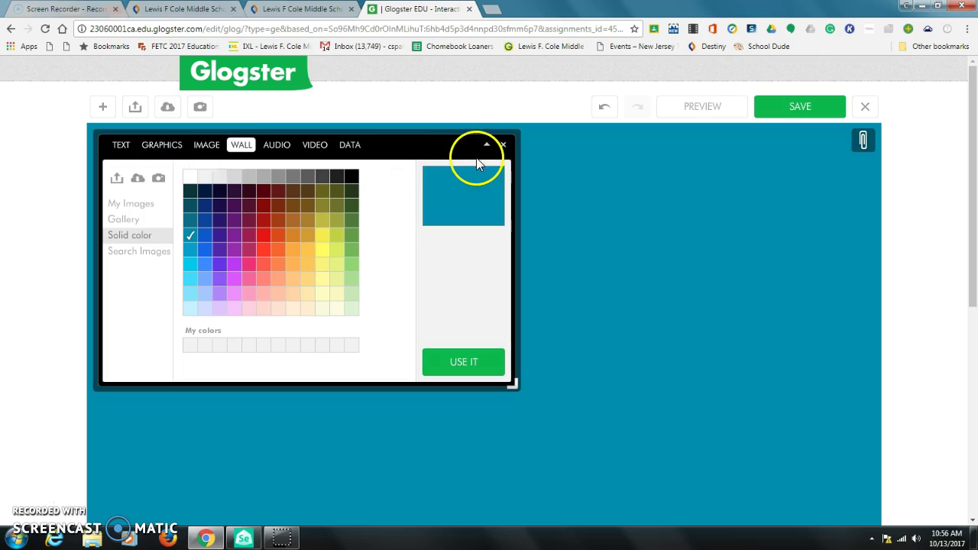
Step: Add a Heading text element to the glog and close the tools window
click(119, 145)
click(212, 209)
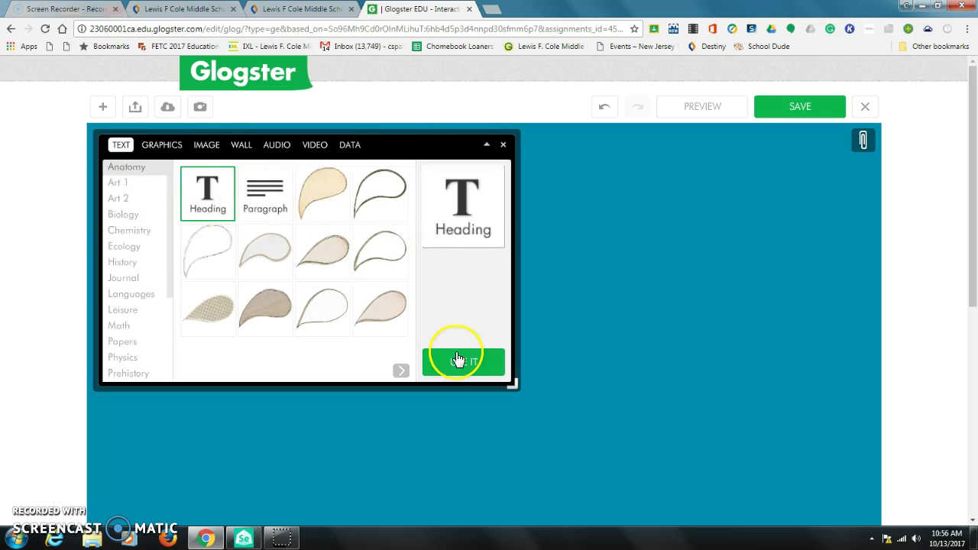
click(503, 145)
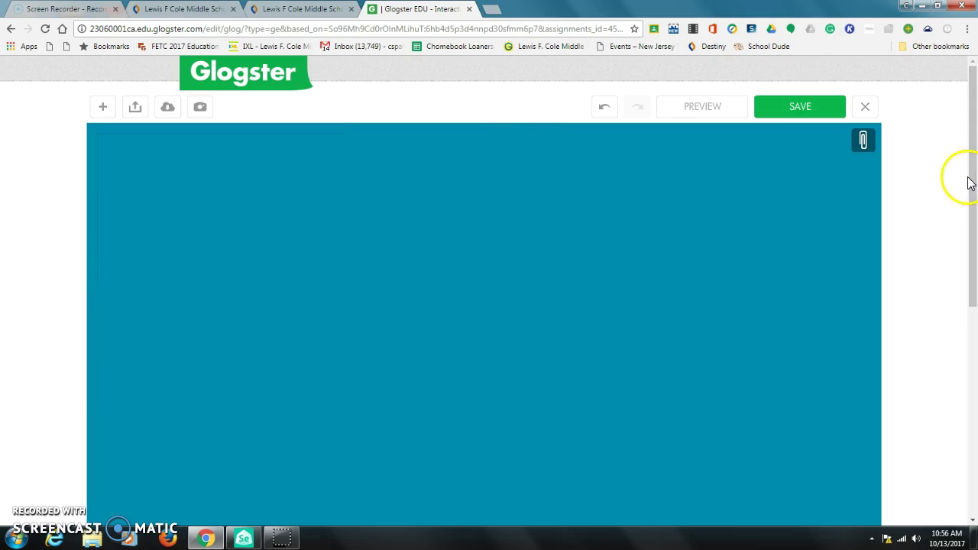
Step: Move the headline from the middle of the glog to its upper-left area
drag(976, 263, 967, 393)
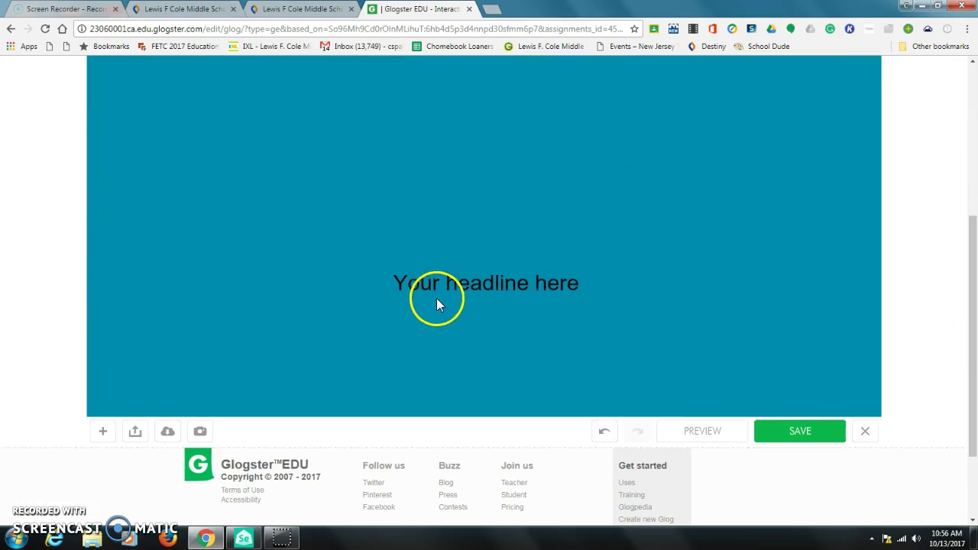
drag(436, 298, 348, 206)
drag(326, 168, 197, 87)
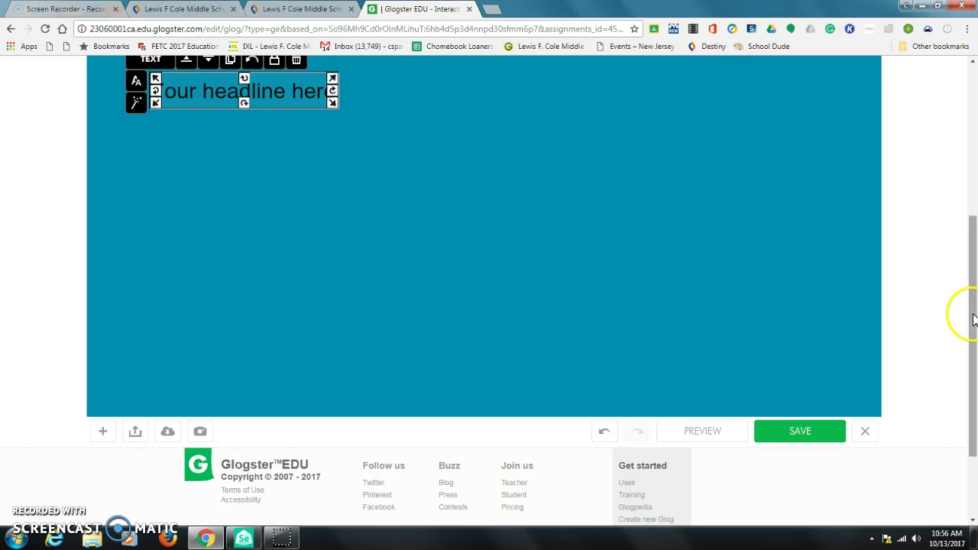
drag(975, 316, 970, 152)
drag(302, 378, 344, 214)
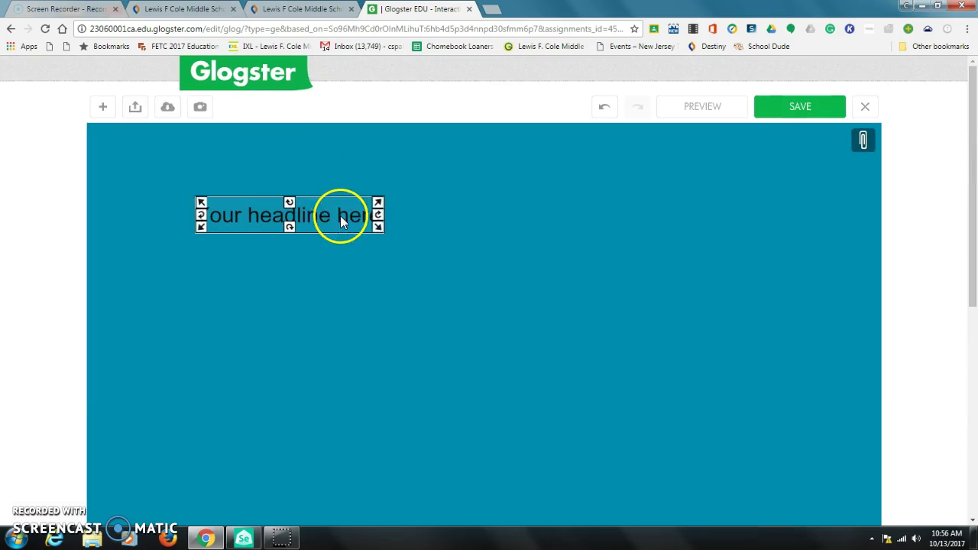
Step: Set the headline's text size to Auto size and reshape its text box so the text wraps onto two lines
double_click(328, 222)
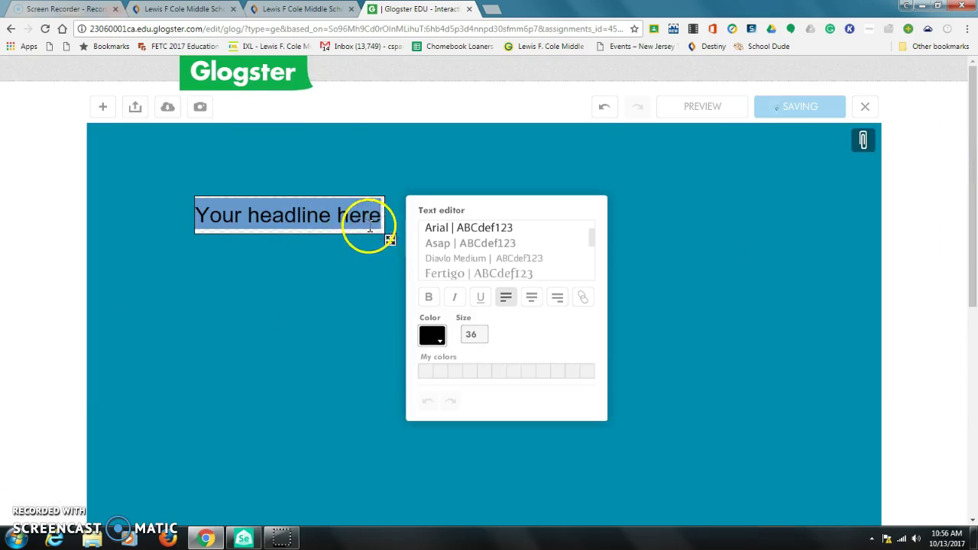
drag(391, 242, 774, 238)
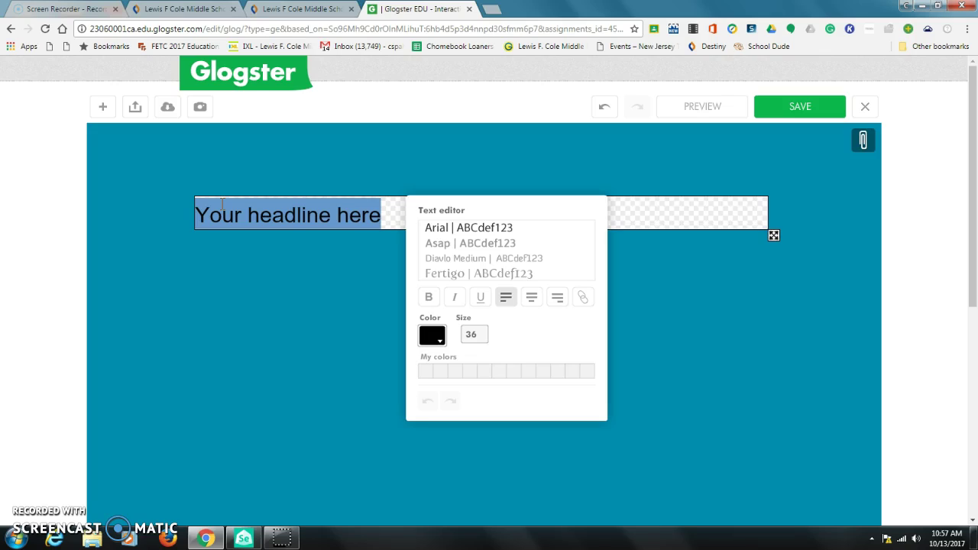
click(473, 334)
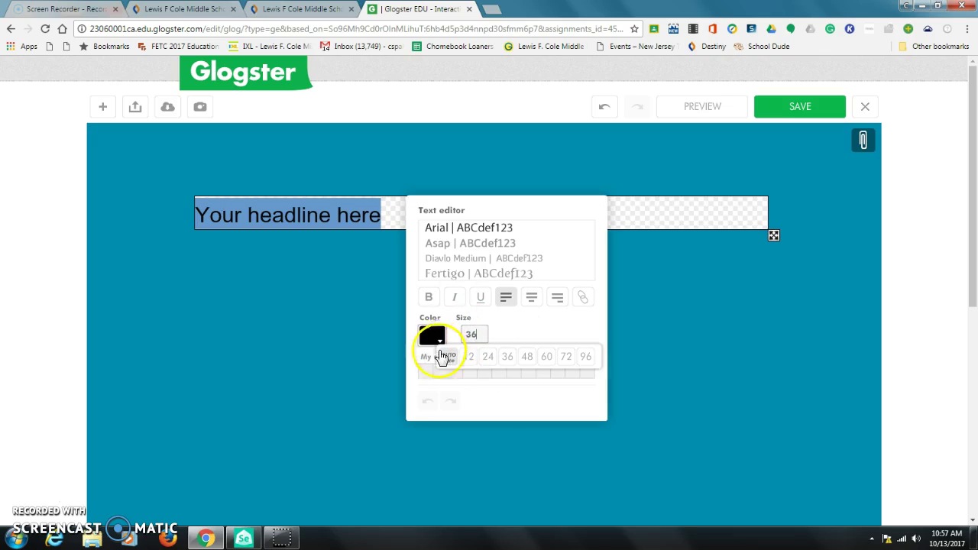
click(448, 357)
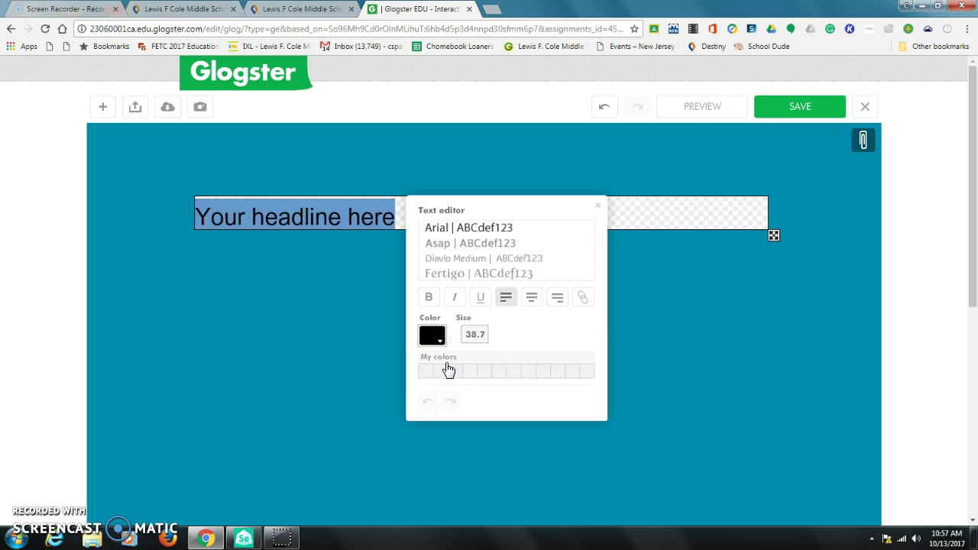
drag(773, 235, 429, 296)
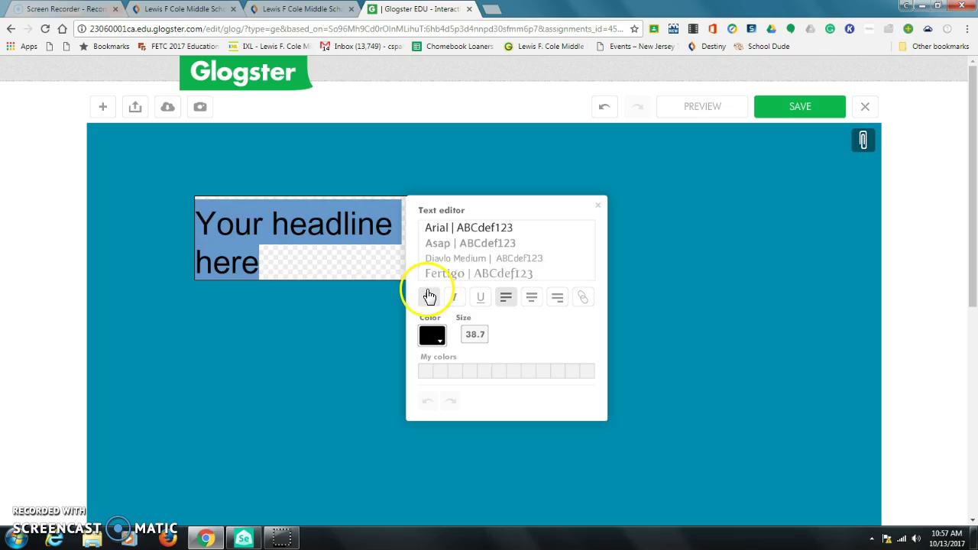
Step: Format the headline text in dark crimson with the bold Ubuntu font and centre alignment
click(436, 338)
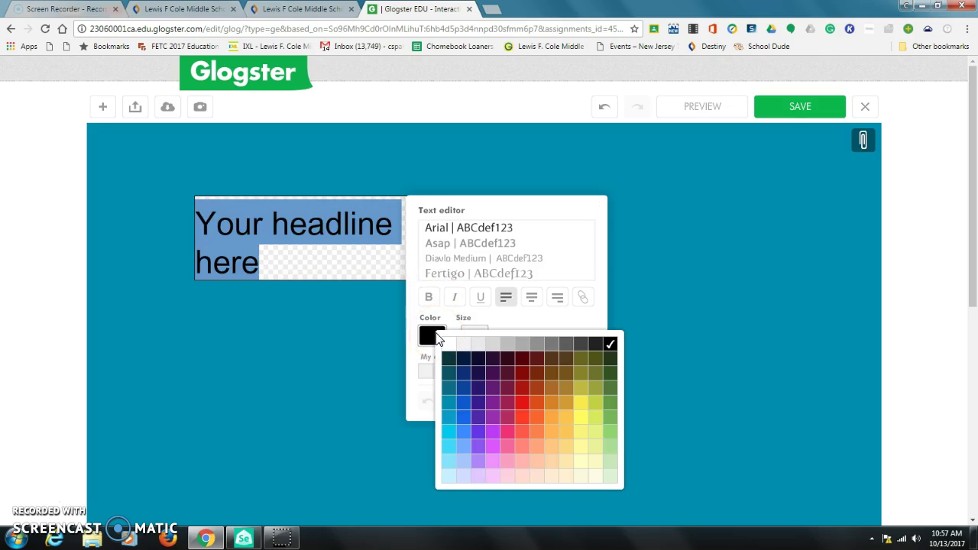
click(506, 404)
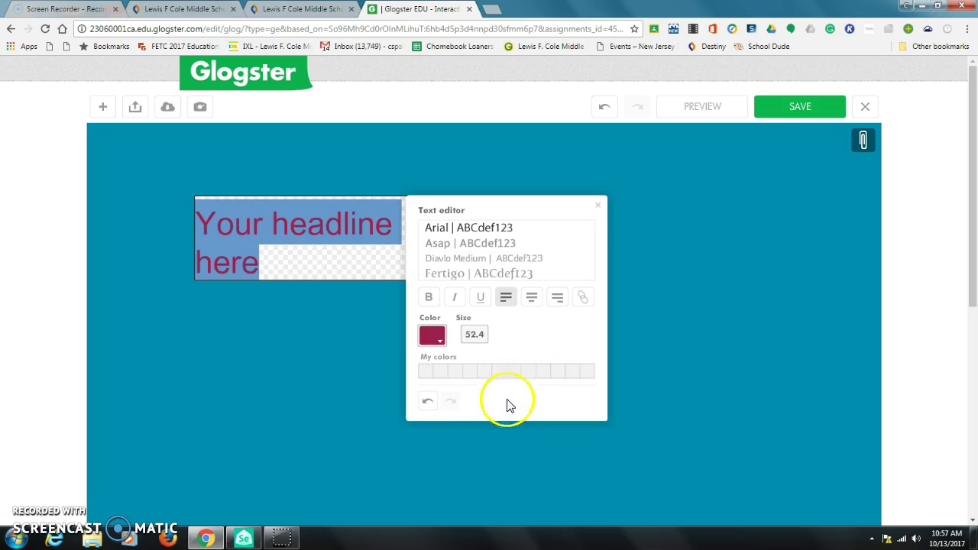
drag(592, 236, 510, 272)
click(508, 274)
click(429, 298)
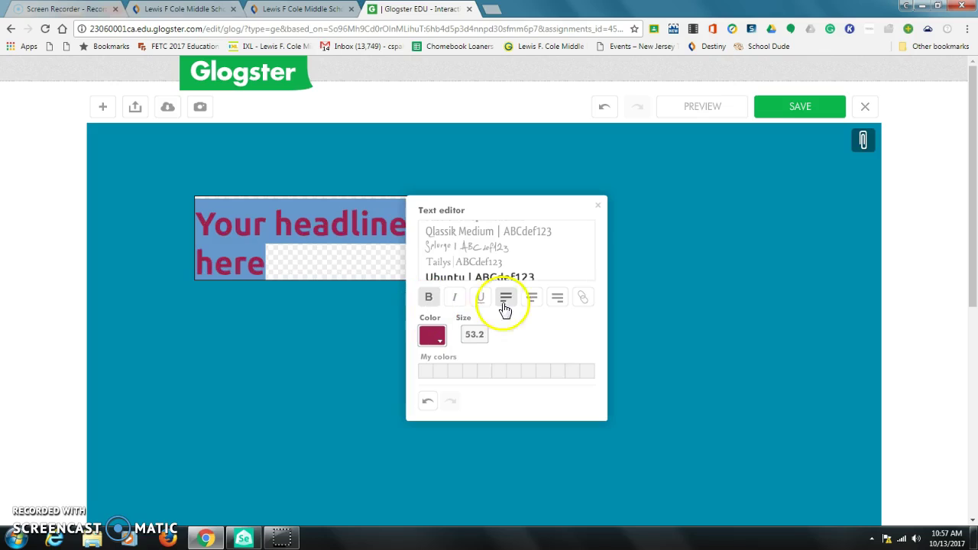
click(533, 304)
Step: Enlarge the headline's text box and append "more text that it resizes according to the box size" to the headline
drag(561, 211, 772, 194)
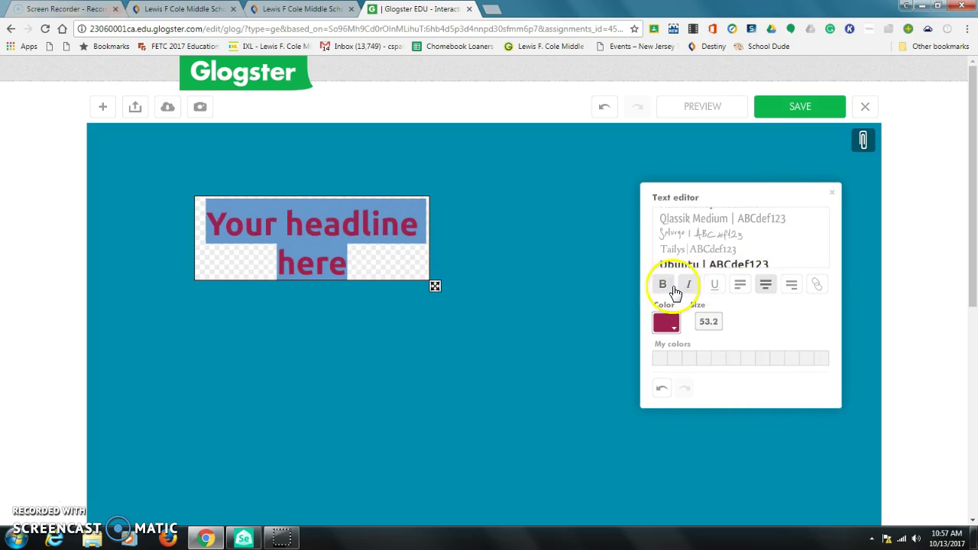
drag(434, 291, 621, 415)
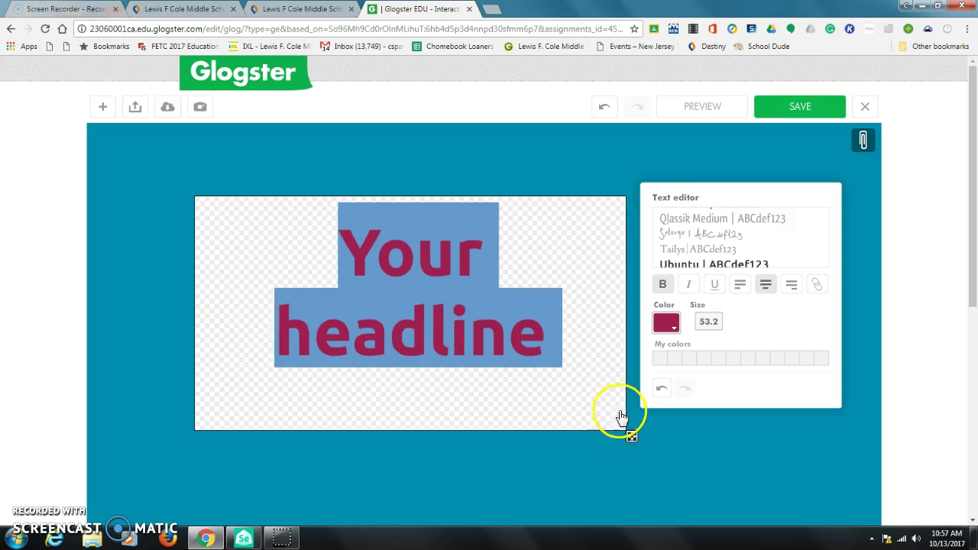
click(599, 325)
text(more th)
key(BackSpace)
text(ezx)
key(BackSpace)
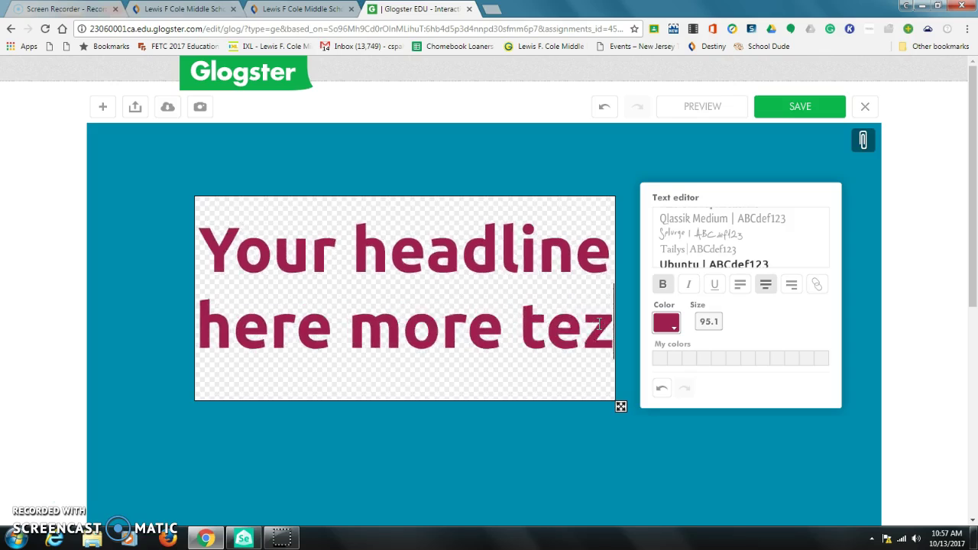
key(BackSpace)
text(xt that )
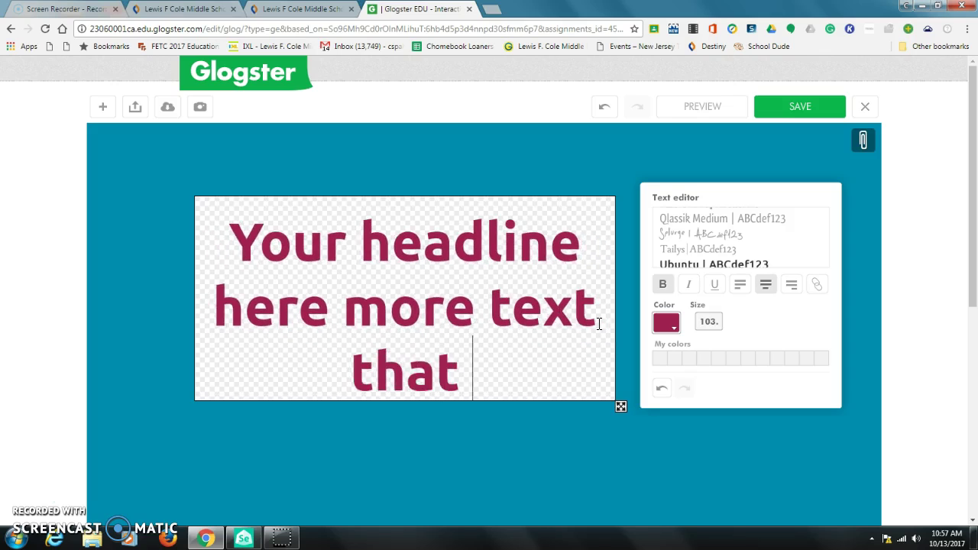
text(it resizes)
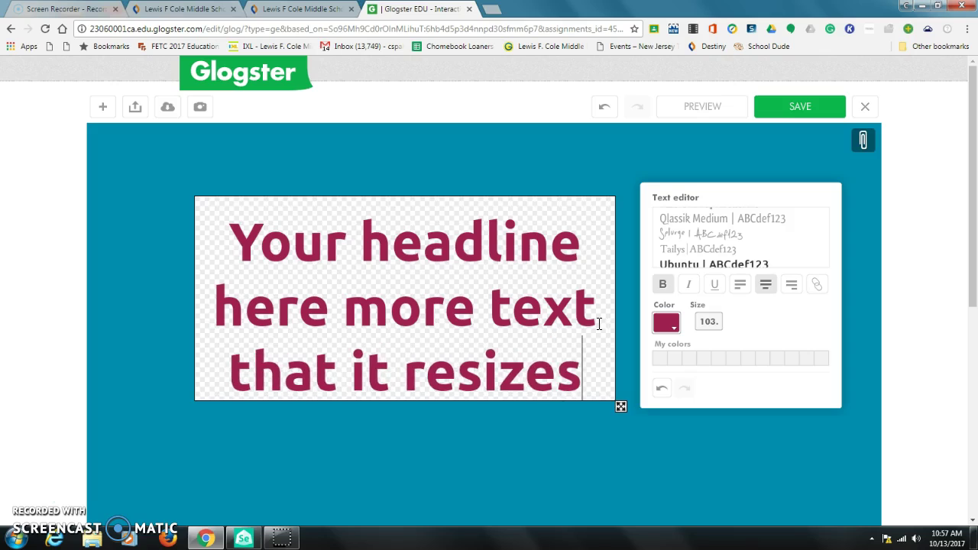
text( accord)
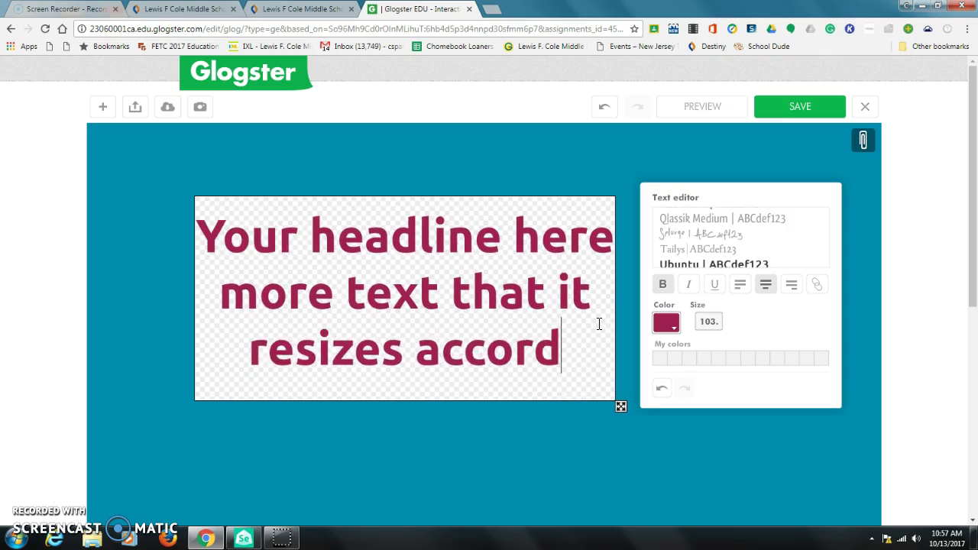
text(ing tot he)
key(BackSpace)
key(BackSpace)
key(BackSpace)
key(BackSpace)
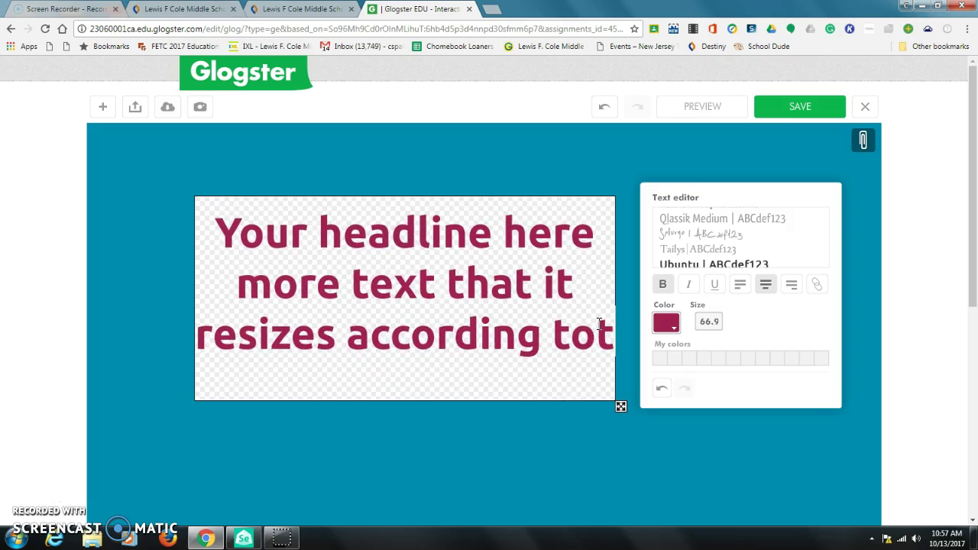
text(the box.)
key(BackSpace)
text(s)
key(BackSpace)
text(size)
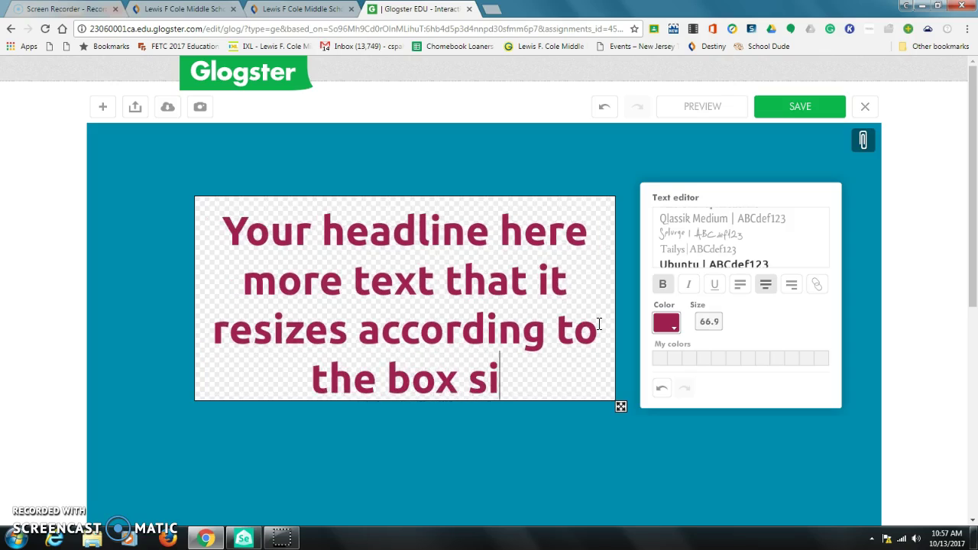
click(709, 321)
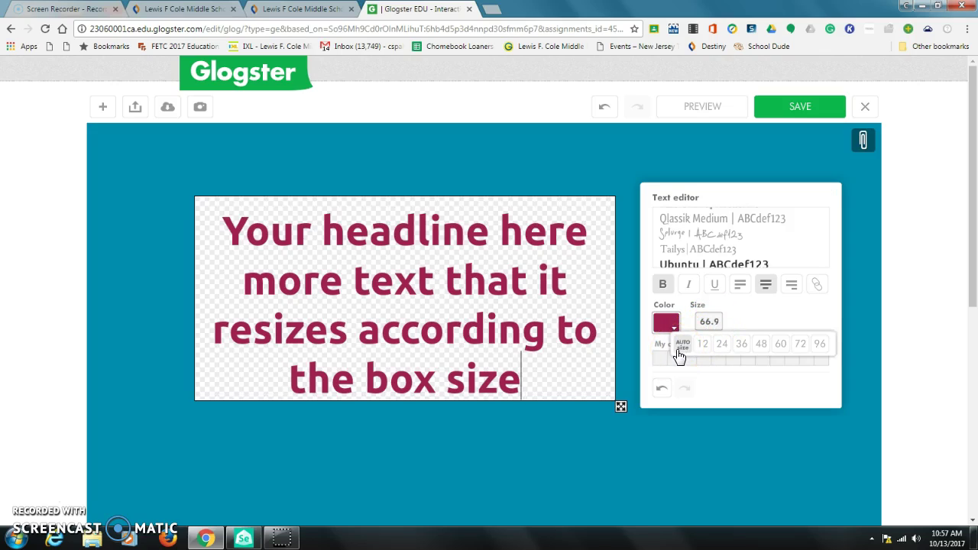
click(556, 463)
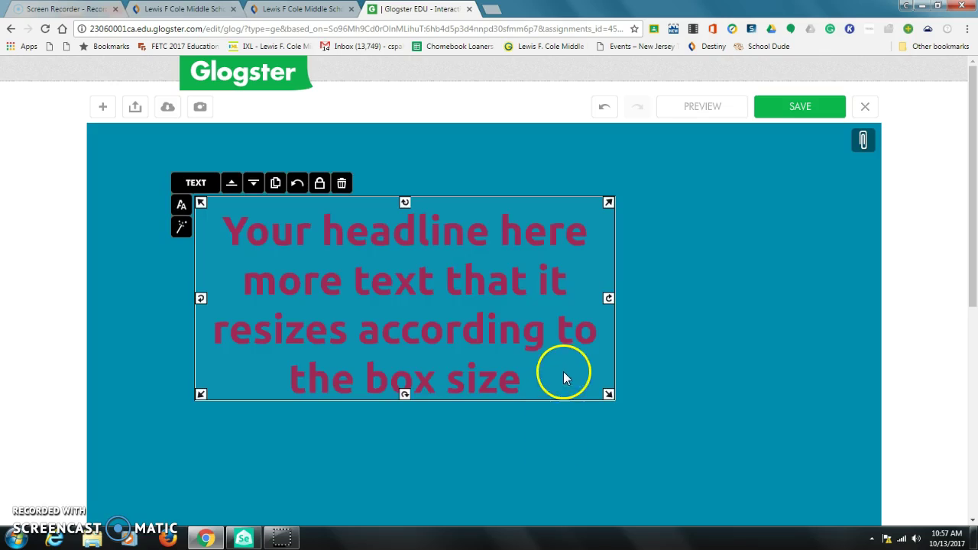
Step: Rotate the headline slightly counterclockwise and scale it down a little
drag(615, 397, 645, 353)
drag(451, 202, 432, 168)
drag(646, 402, 578, 373)
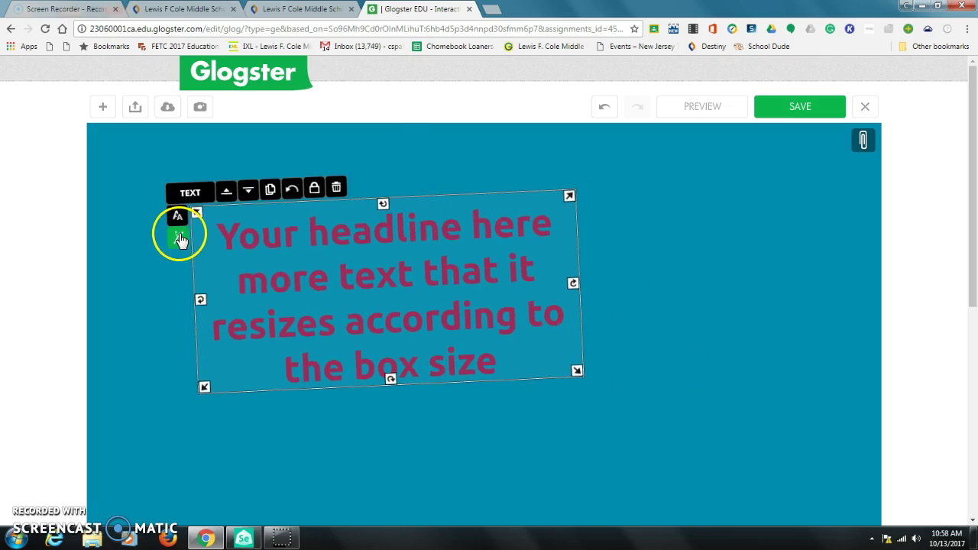
Step: Place a duplicate of the headline to the lower right of the original and reset the copy's rotation and size
click(273, 189)
drag(515, 373, 694, 413)
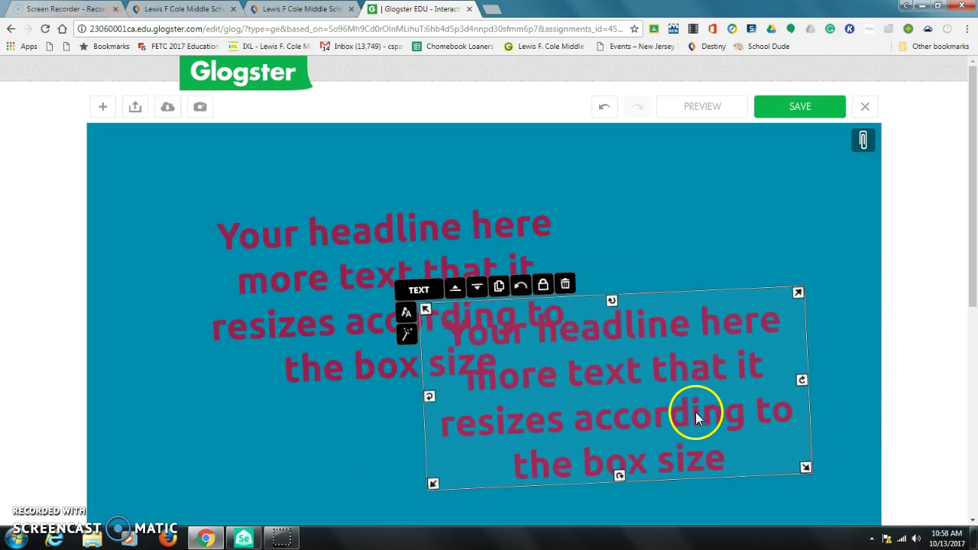
click(522, 284)
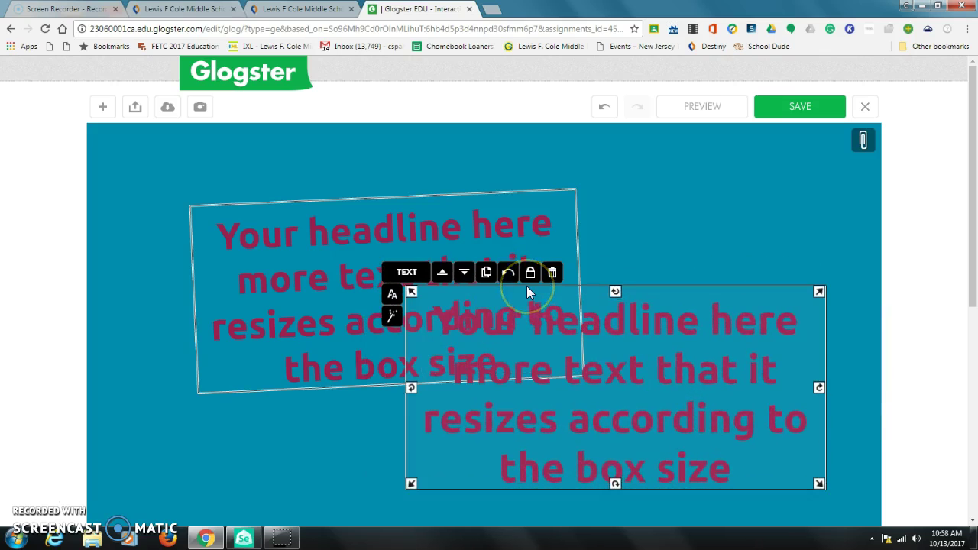
click(552, 274)
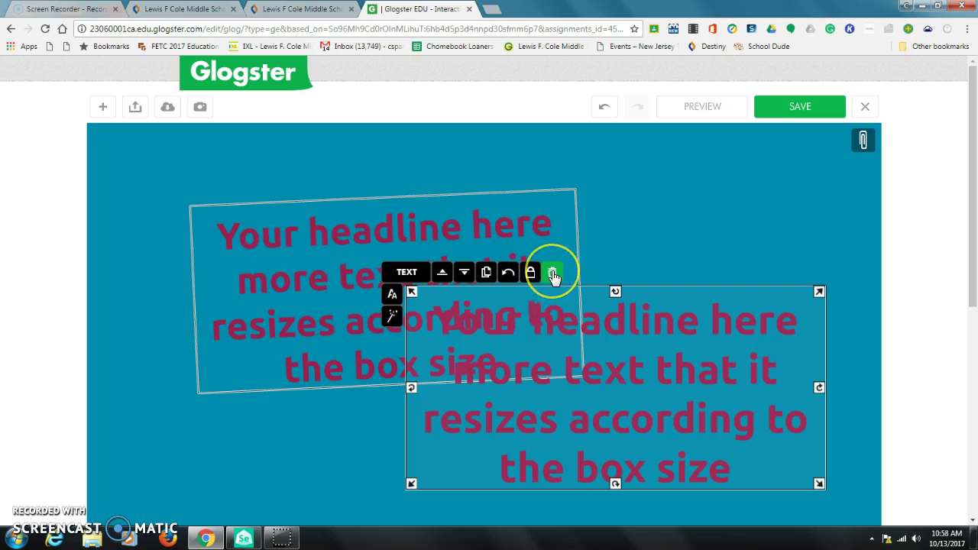
Step: Link all the text of the duplicated headline to the web address of the Lewis F Cole Middle School home page
click(393, 302)
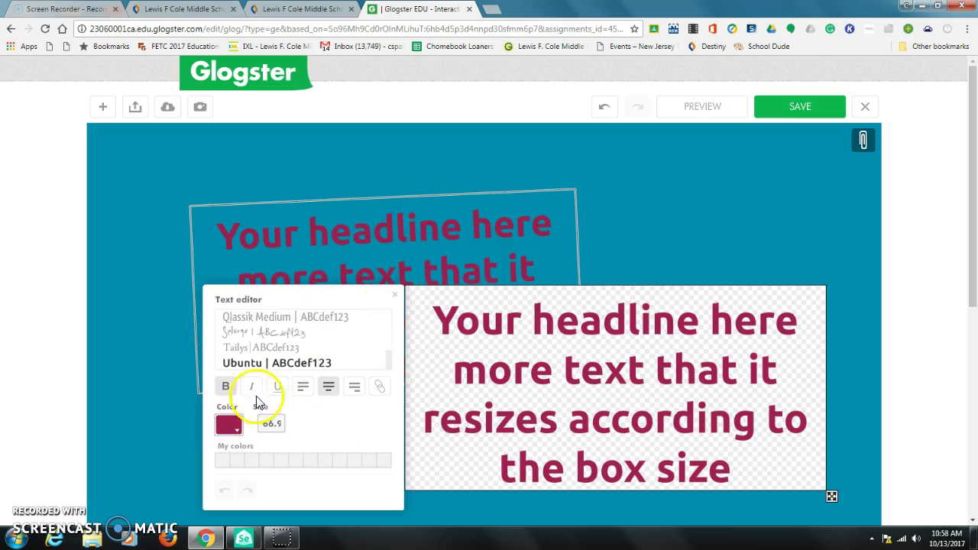
drag(447, 324, 792, 465)
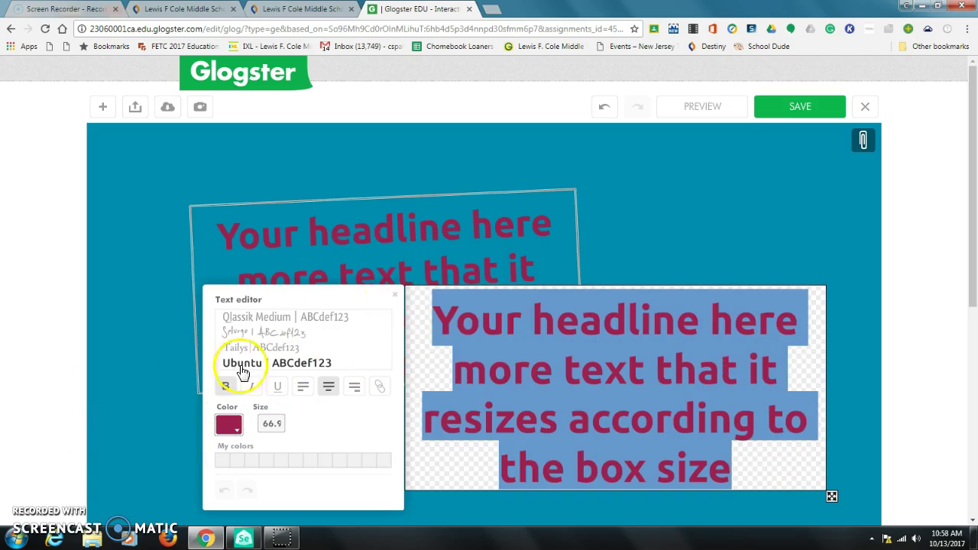
click(381, 388)
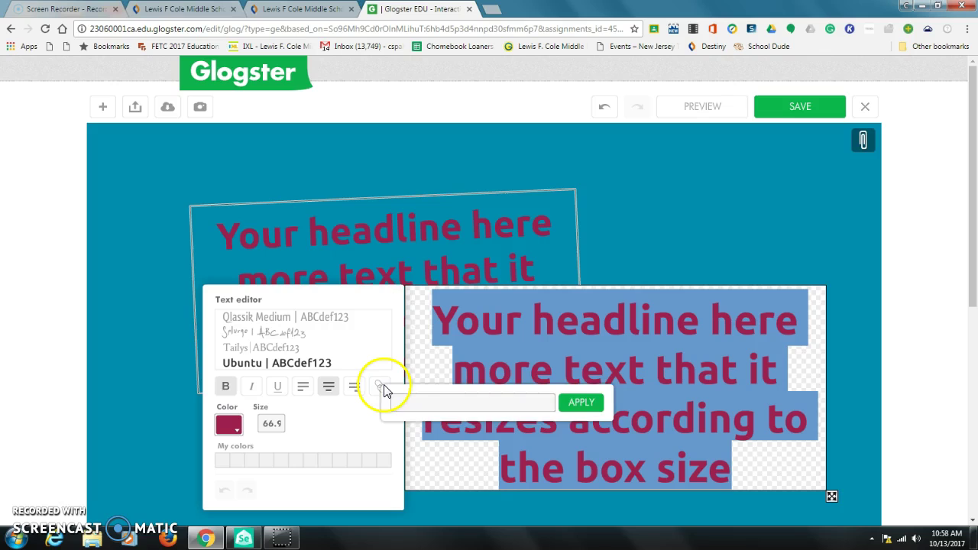
click(294, 9)
click(258, 31)
key(ctrl+v)
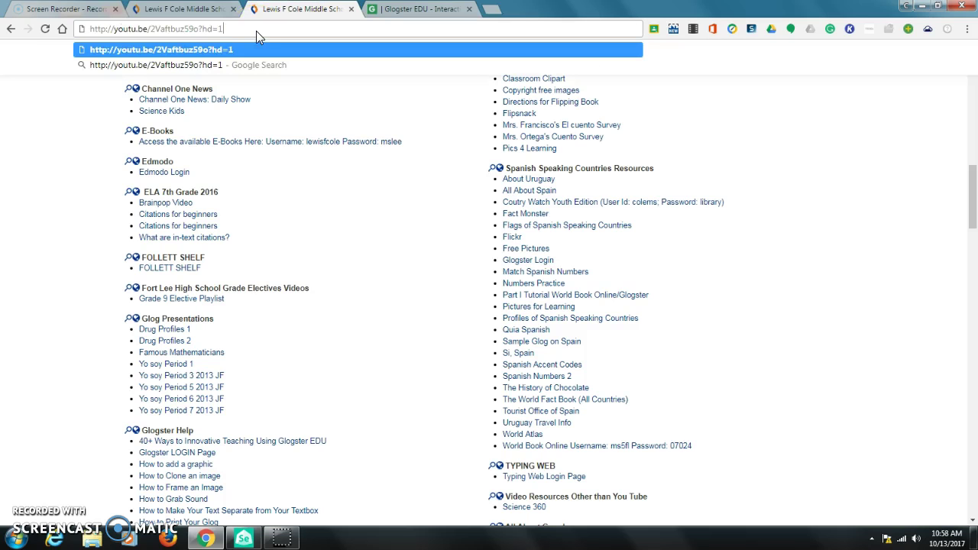
click(177, 11)
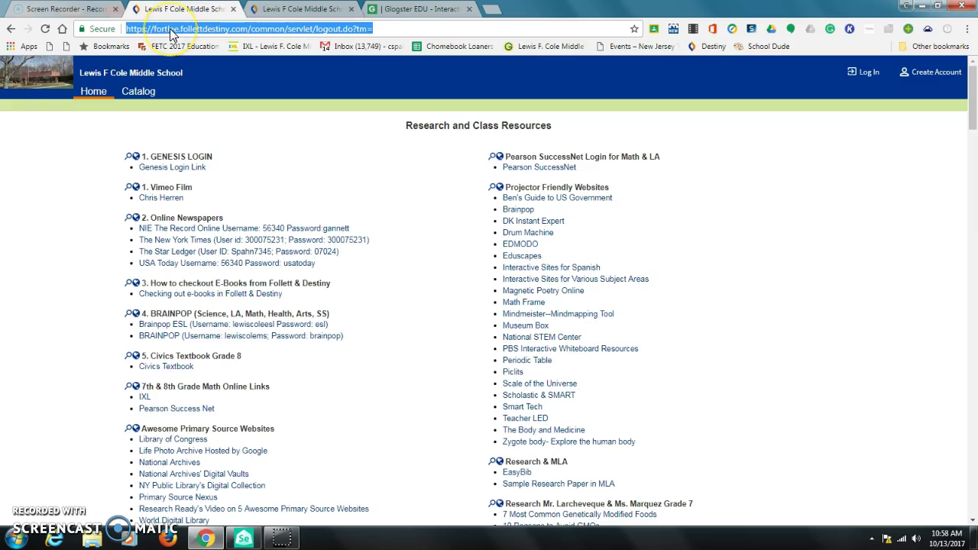
click(452, 11)
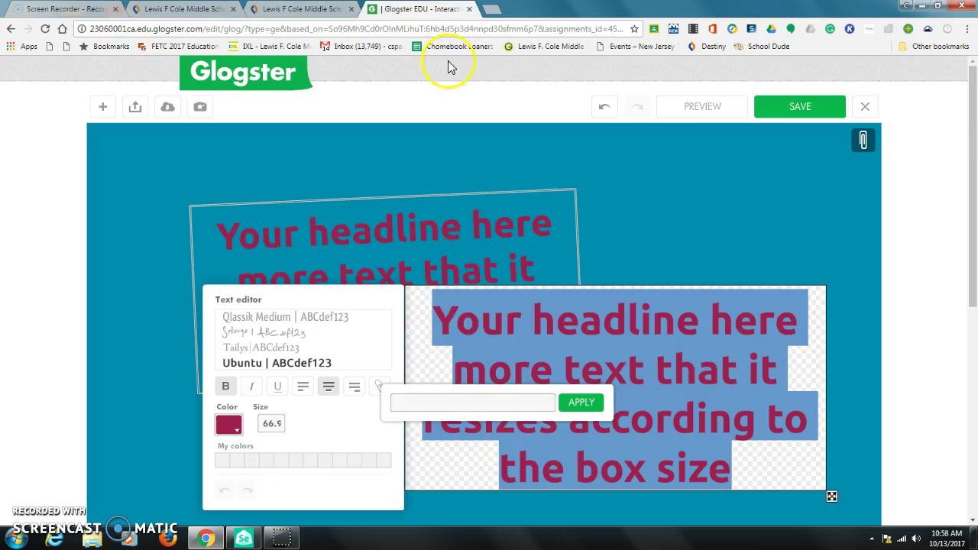
key(ctrl+v)
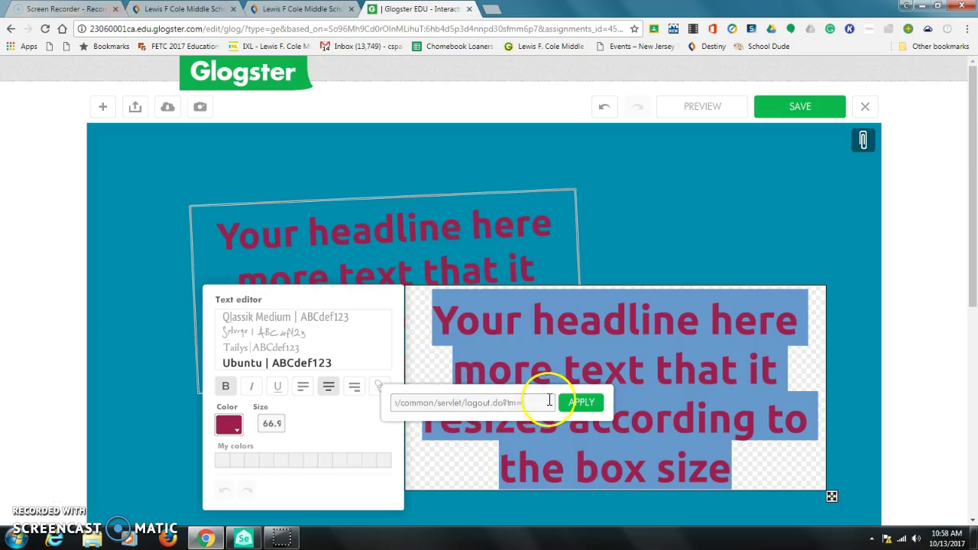
click(582, 415)
click(665, 244)
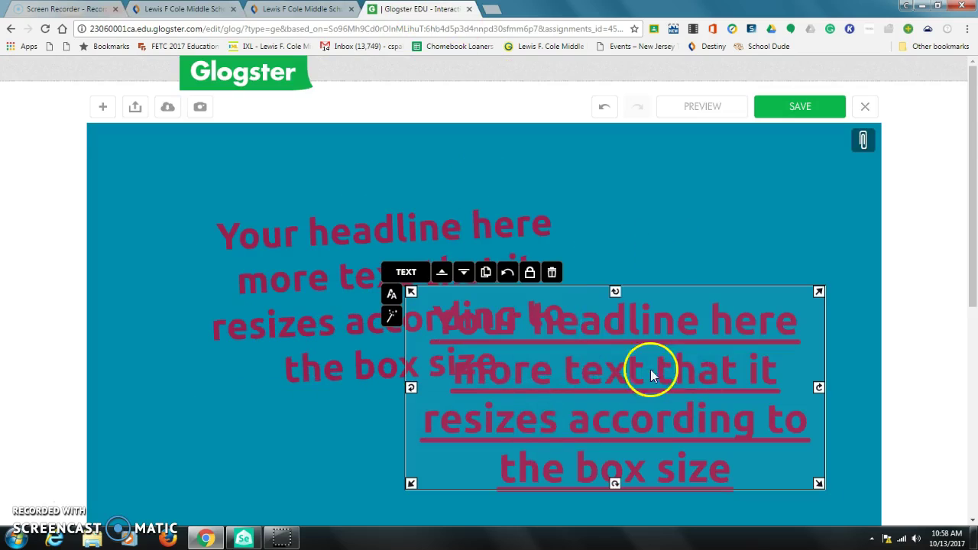
Step: Delete the original tilted headline, and check the linked headline in preview mode before returning to editing
drag(339, 236, 207, 218)
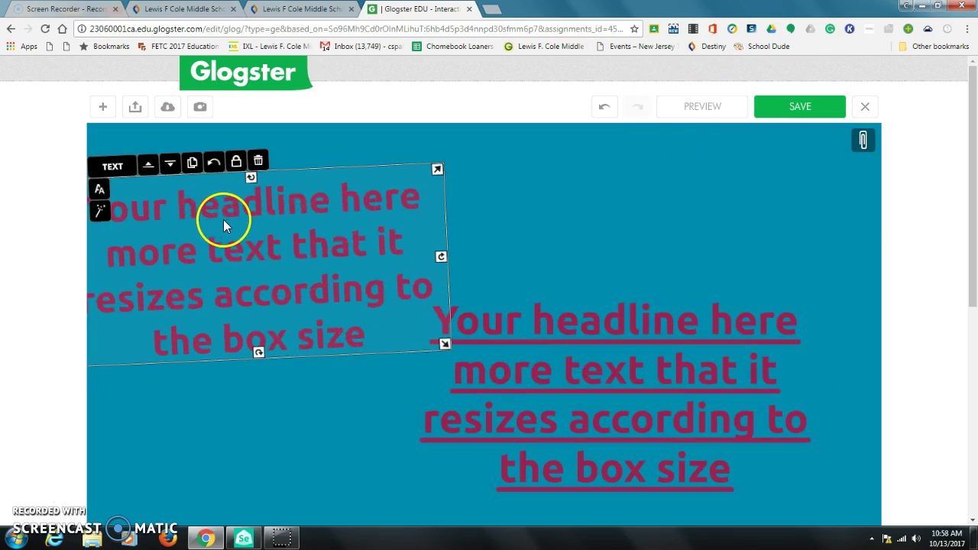
key(Delete)
click(688, 107)
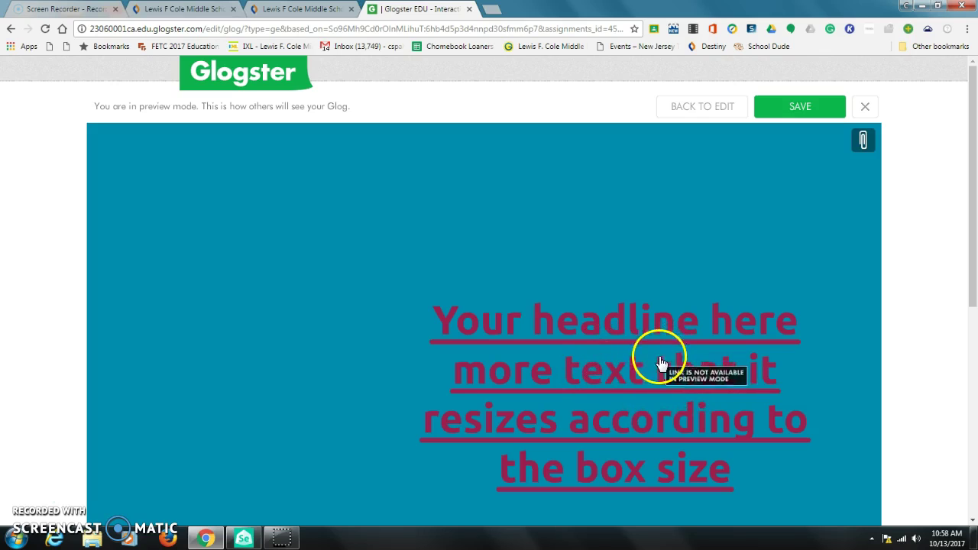
click(668, 118)
Step: Add the thin orange banner text box from the Papers collection of text designs
click(103, 106)
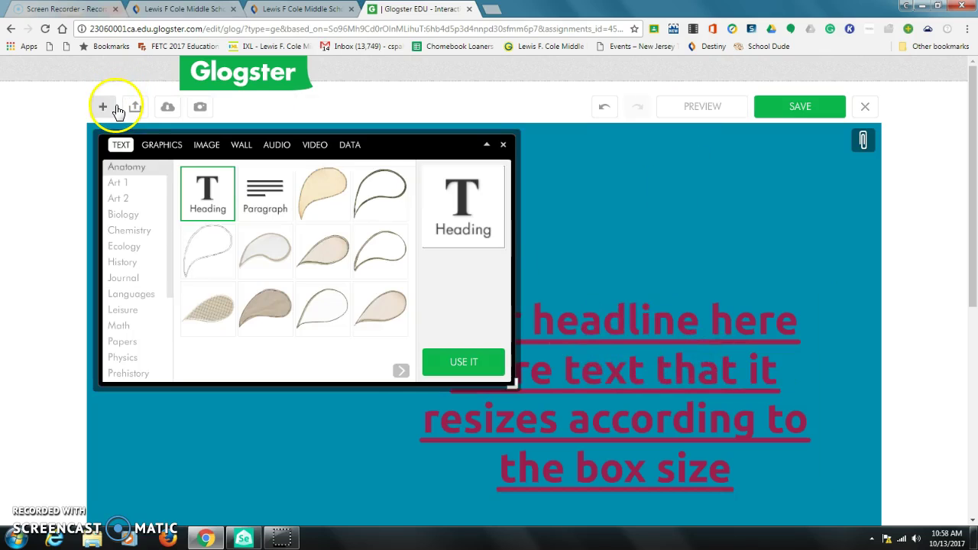
click(401, 372)
click(401, 372)
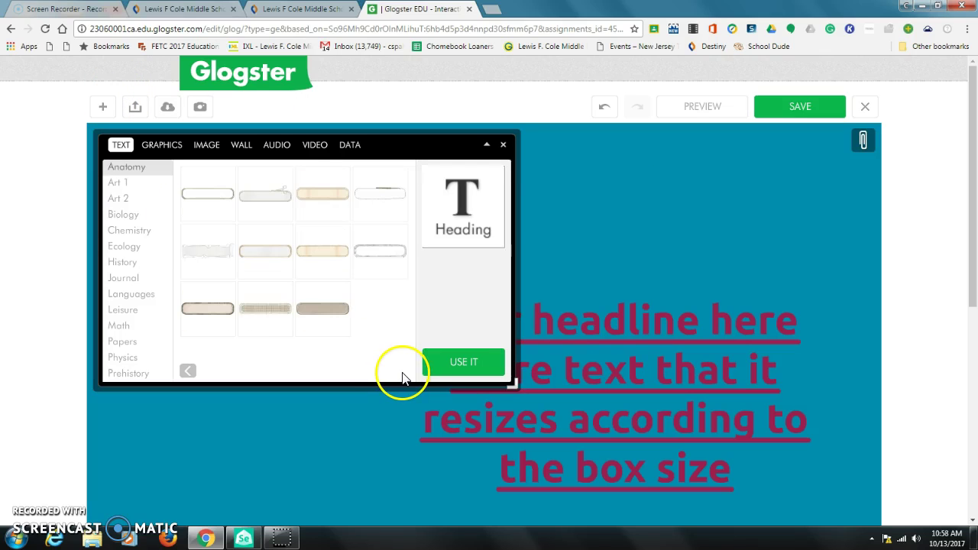
click(165, 299)
click(401, 374)
click(131, 342)
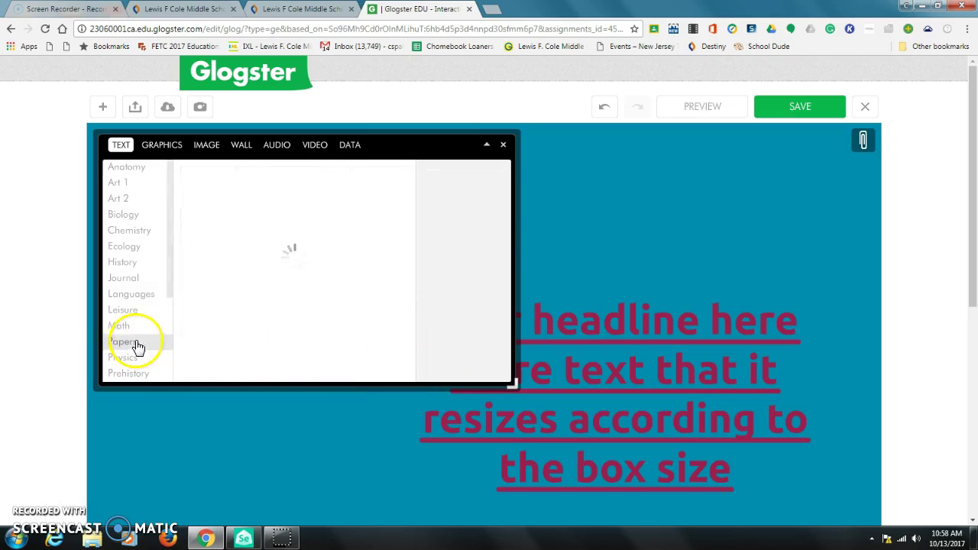
click(402, 373)
click(402, 373)
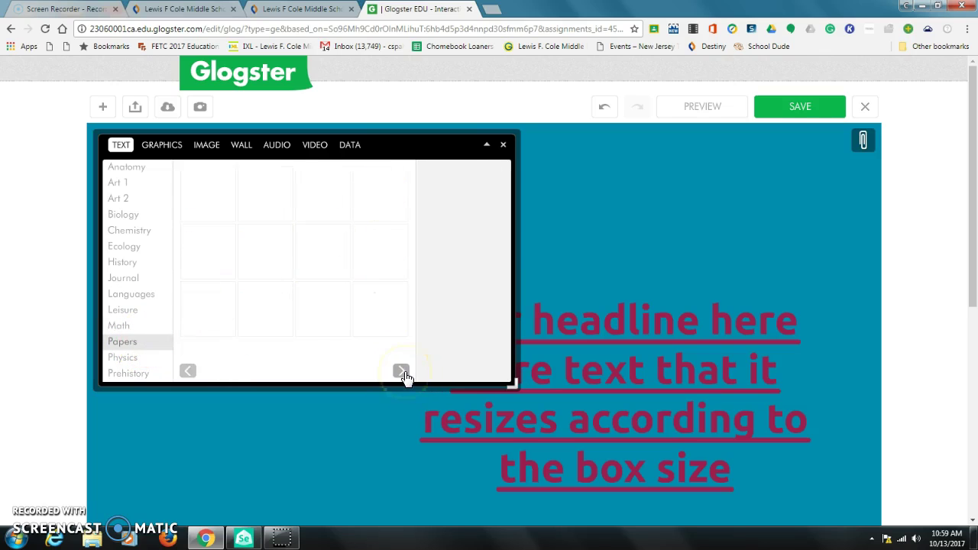
click(403, 373)
click(402, 372)
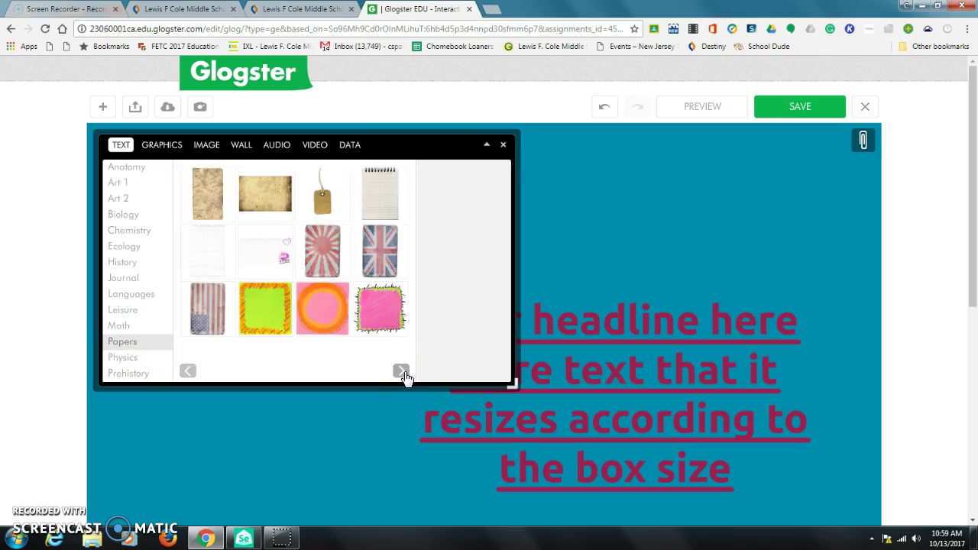
click(401, 372)
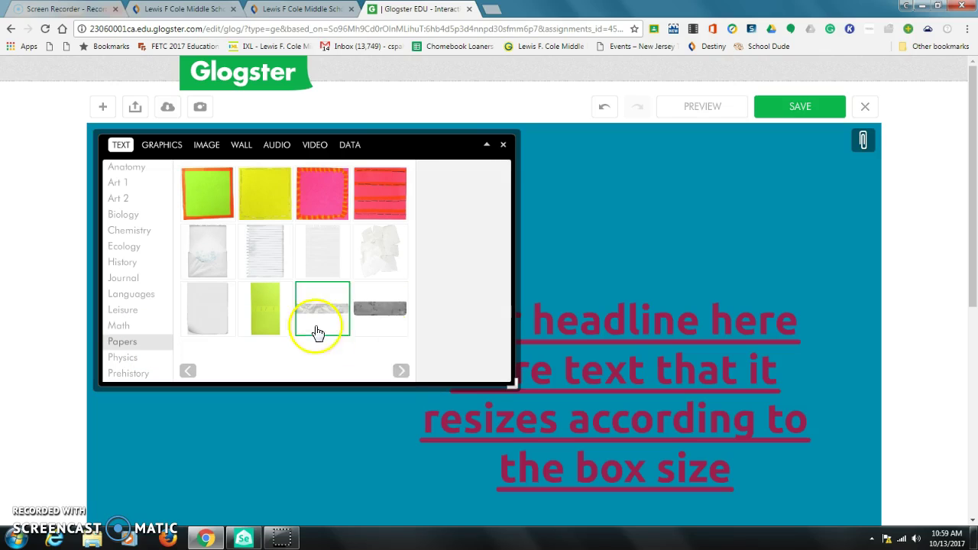
click(402, 372)
click(325, 197)
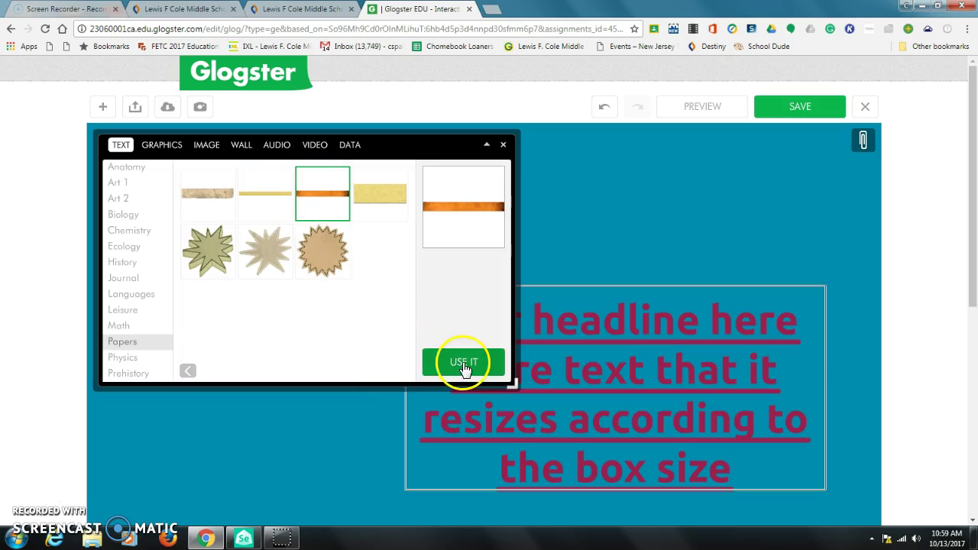
Step: Add the yellow stitched note and the pink note with the orange striped border as text boxes from the Papers designs
click(188, 371)
click(289, 205)
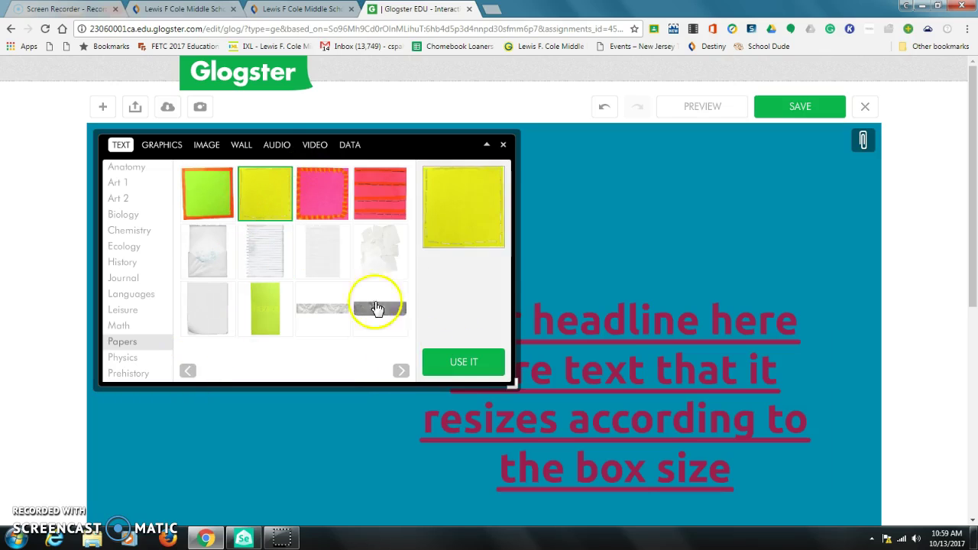
click(458, 361)
click(323, 194)
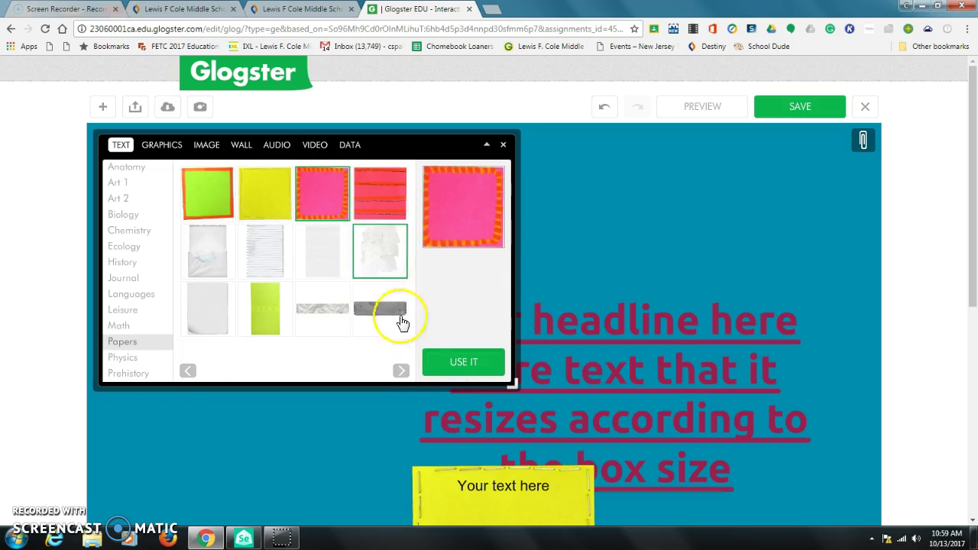
click(459, 361)
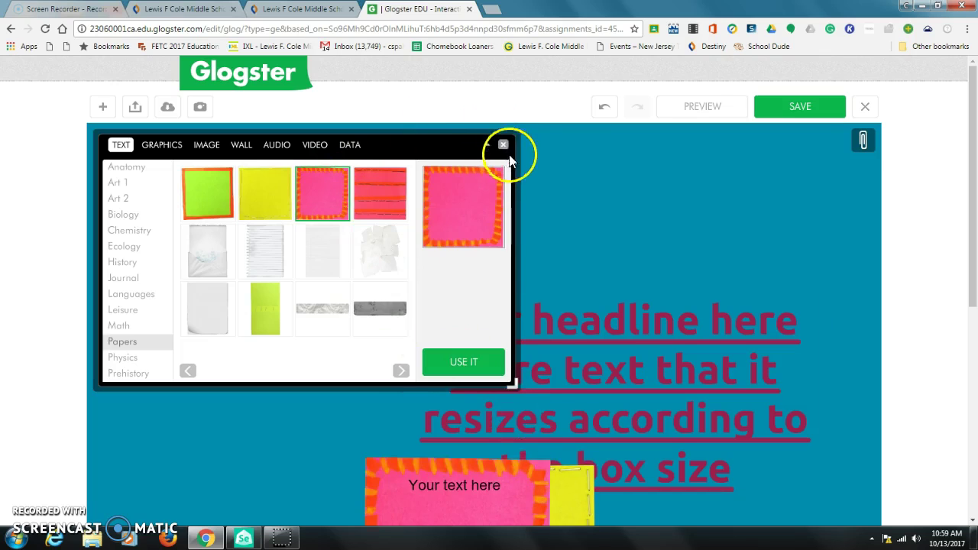
Step: Close the media tools and move the pink note to the lower left of the wall and the yellow note above it
click(503, 146)
drag(500, 478, 233, 381)
click(517, 507)
drag(517, 505, 316, 182)
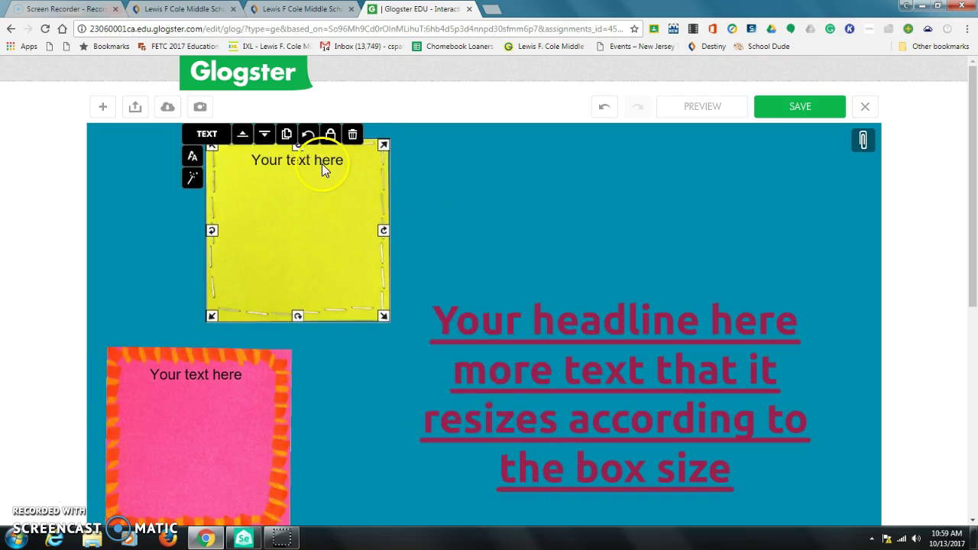
Step: Format the yellow note's text with auto size, the Ubuntu font and bold
double_click(321, 164)
click(462, 279)
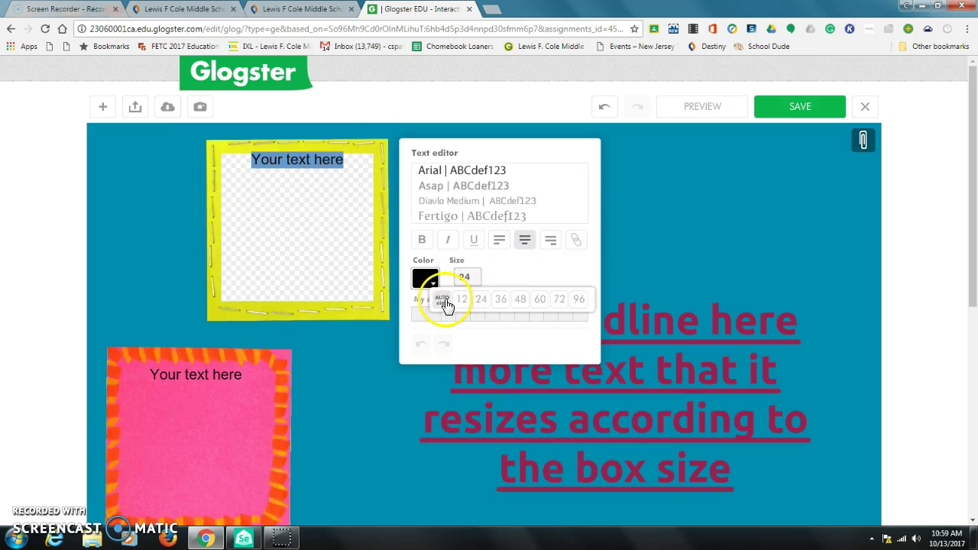
click(443, 301)
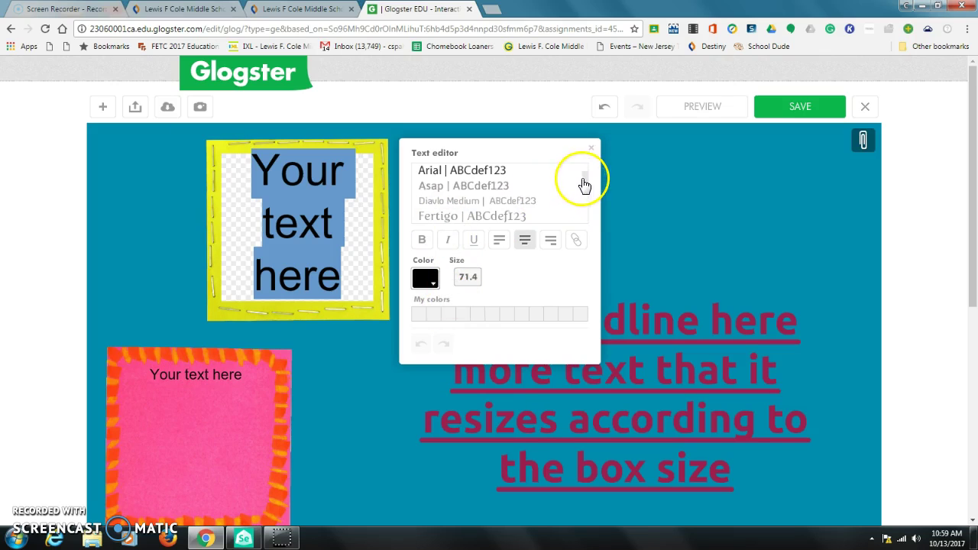
drag(585, 185, 497, 214)
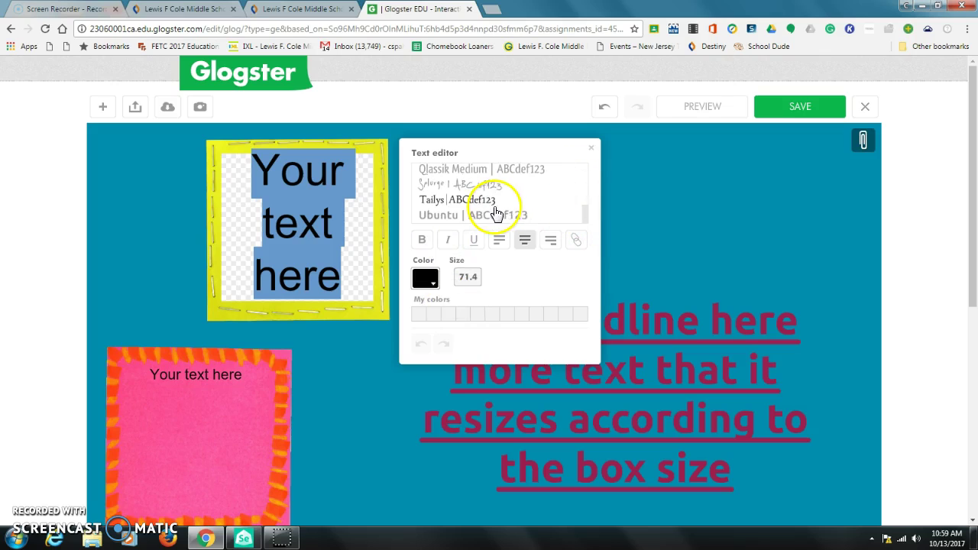
click(458, 216)
click(422, 239)
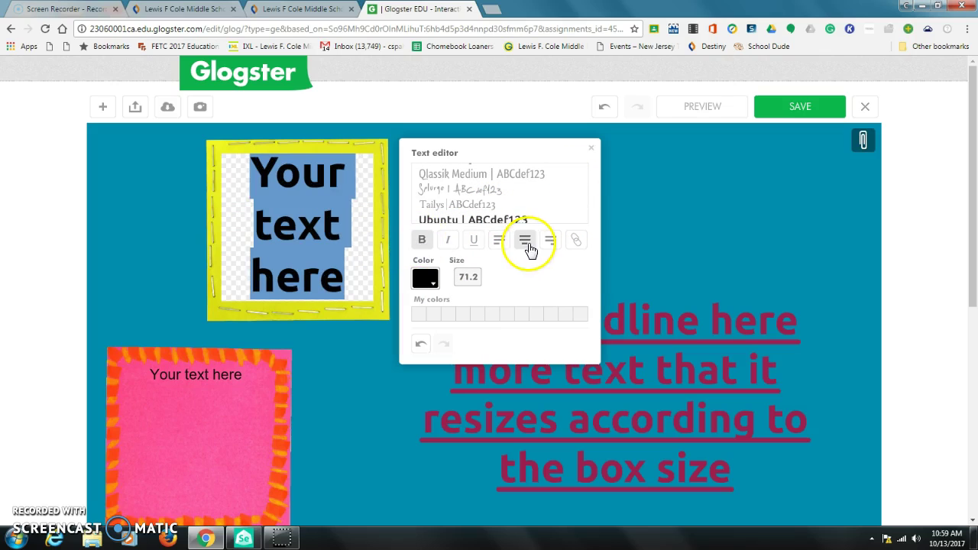
Step: Replace the yellow note's text with "Climate: It is hot most of the year."
drag(238, 207, 379, 283)
text(Climate)
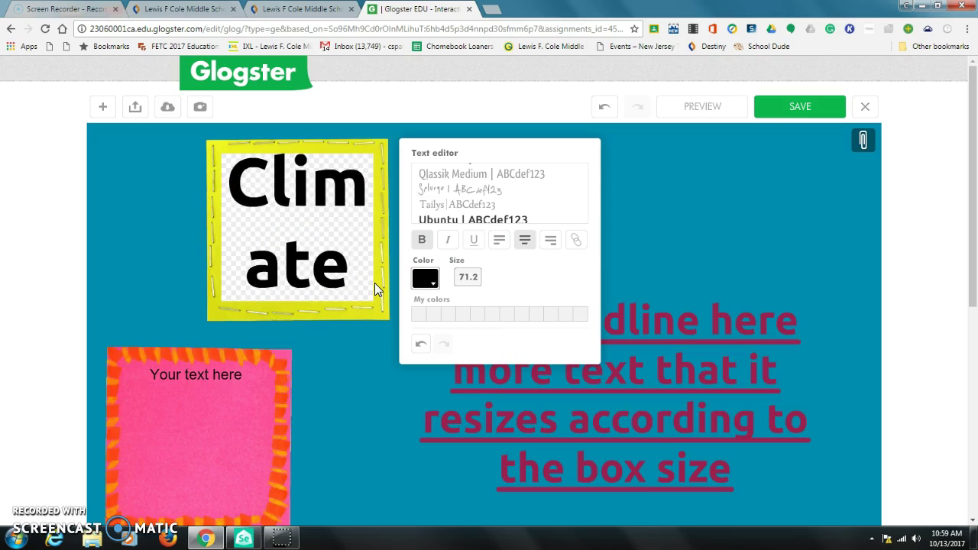
text(: It is)
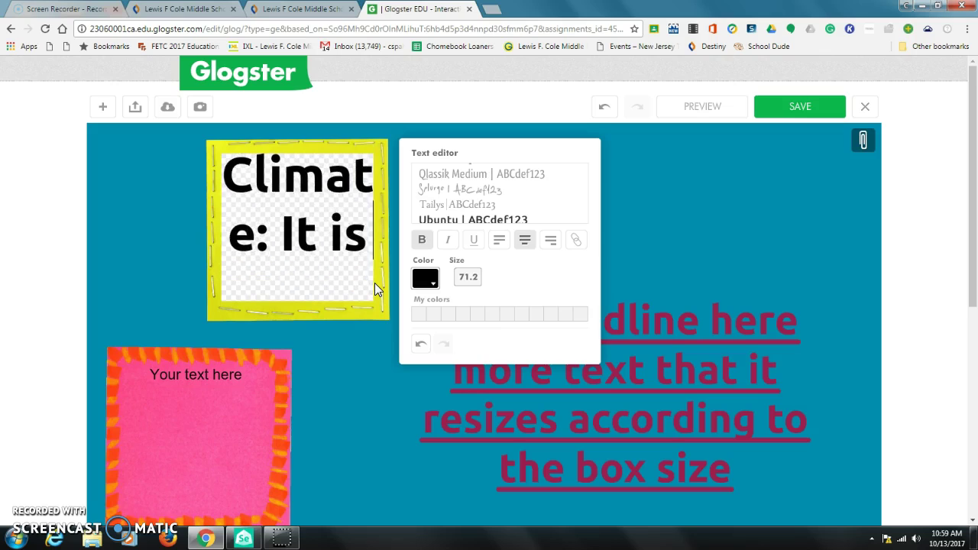
text( hot most )
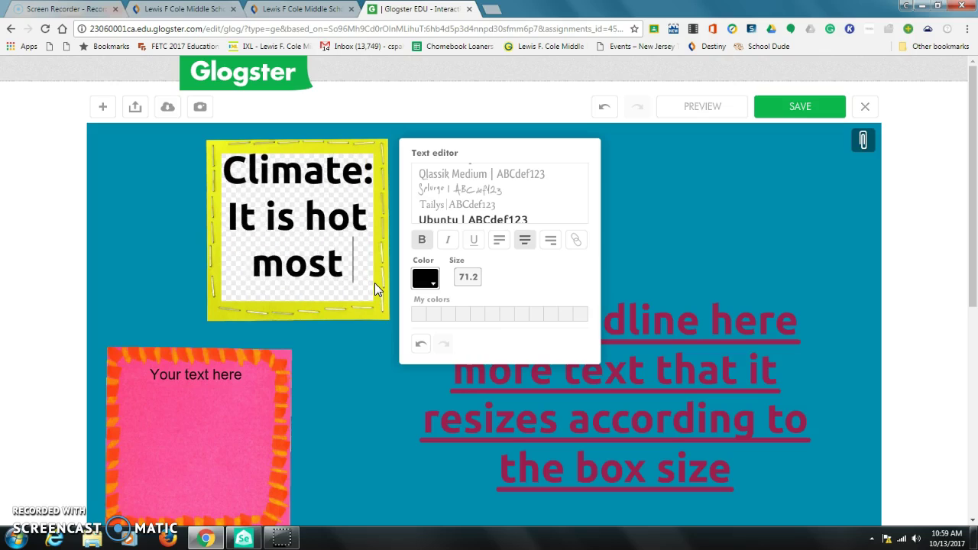
text(of the year.)
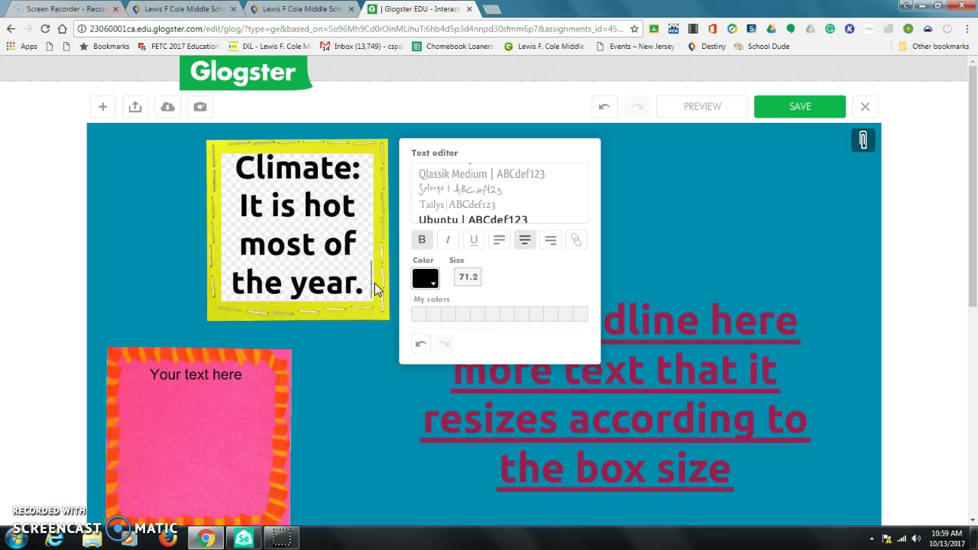
click(174, 407)
Step: Enlarge the yellow note slightly and place it at the upper left of the wall, overlapping the pink note's upper edge
click(324, 281)
drag(383, 315, 404, 290)
drag(317, 234, 538, 349)
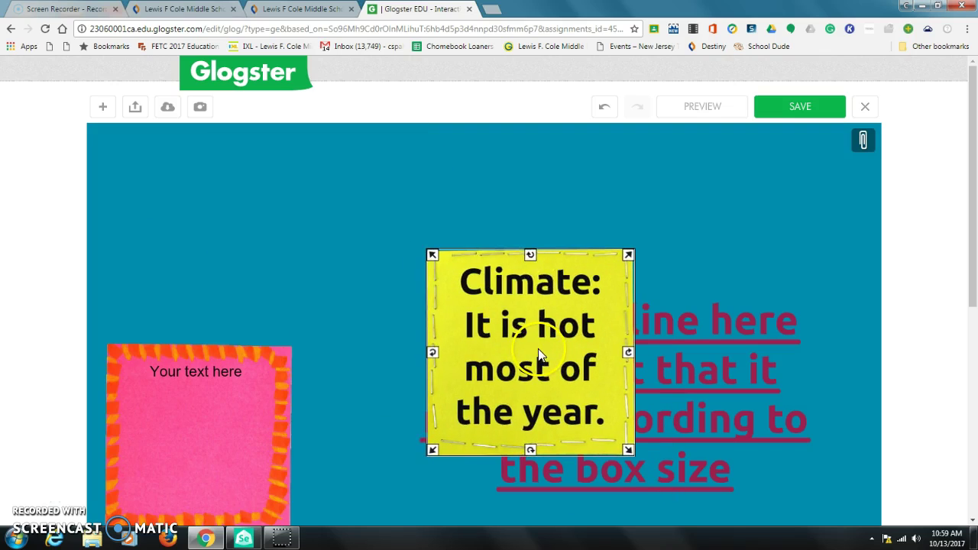
click(487, 242)
drag(558, 286, 250, 205)
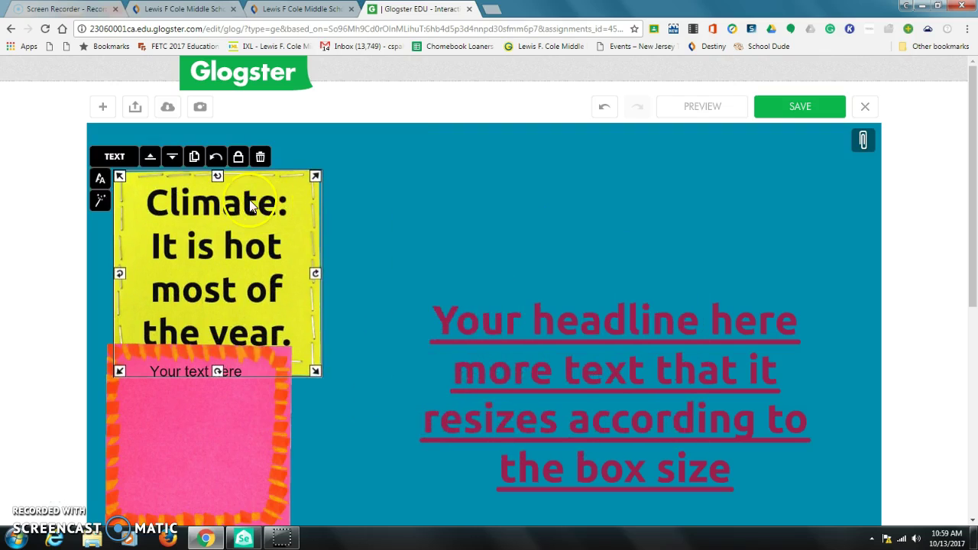
Step: Delete all the text inside the yellow note, leaving the note itself on the wall
double_click(250, 204)
key(ctrl+a)
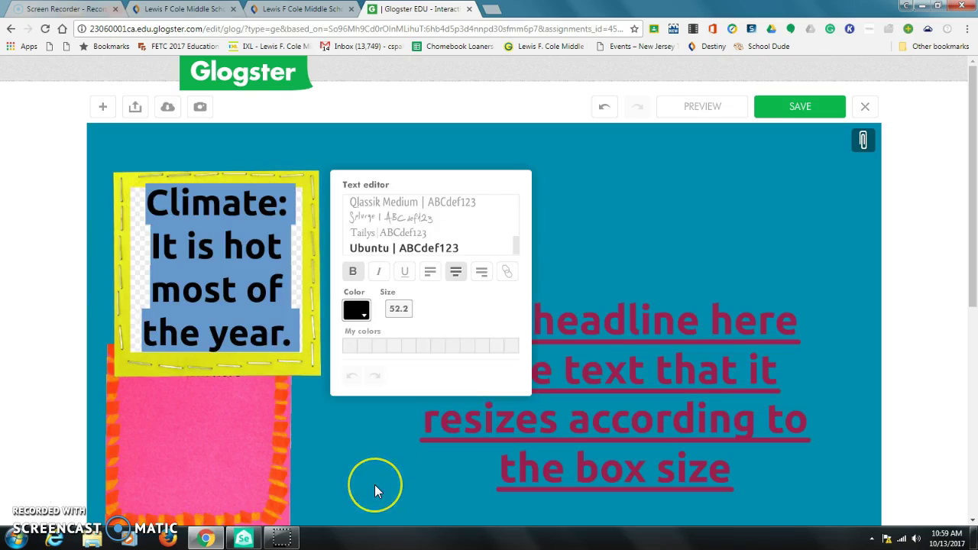
key(BackSpace)
click(783, 245)
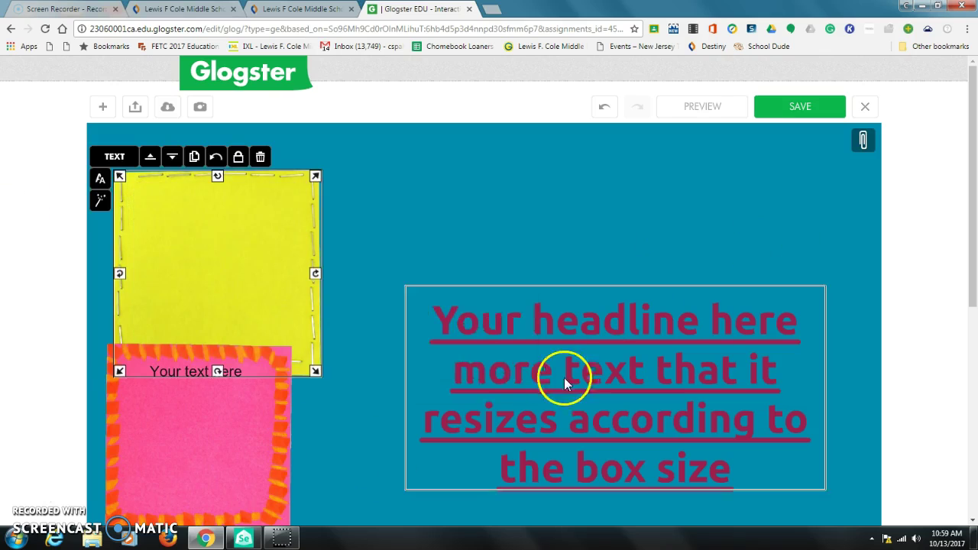
Step: Shrink the linked headline to fit on the yellow note, and move the pink note to the right half of the wall
click(567, 377)
drag(413, 296, 220, 246)
drag(240, 412, 665, 264)
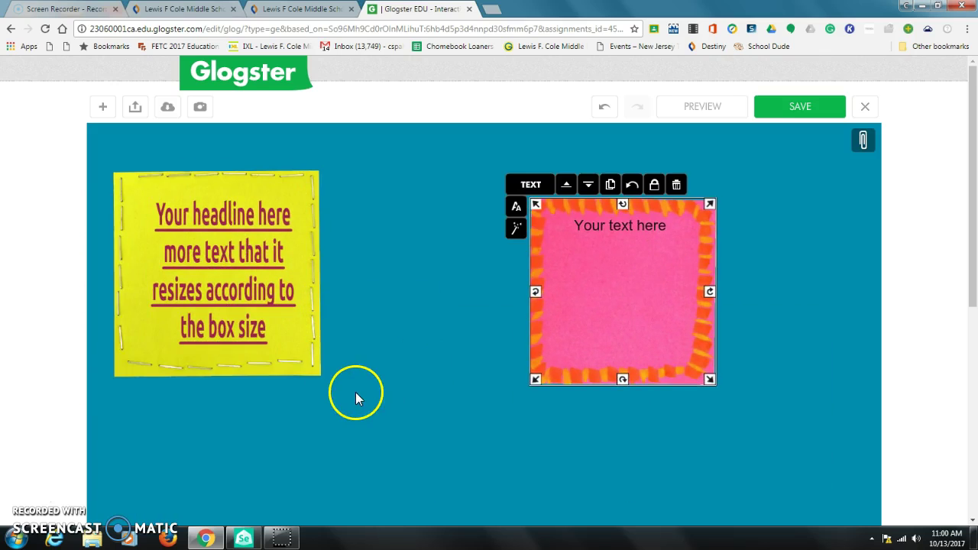
click(262, 320)
Step: Move the orange banner text box to just below the yellow note
scroll(964, 277, down, 2)
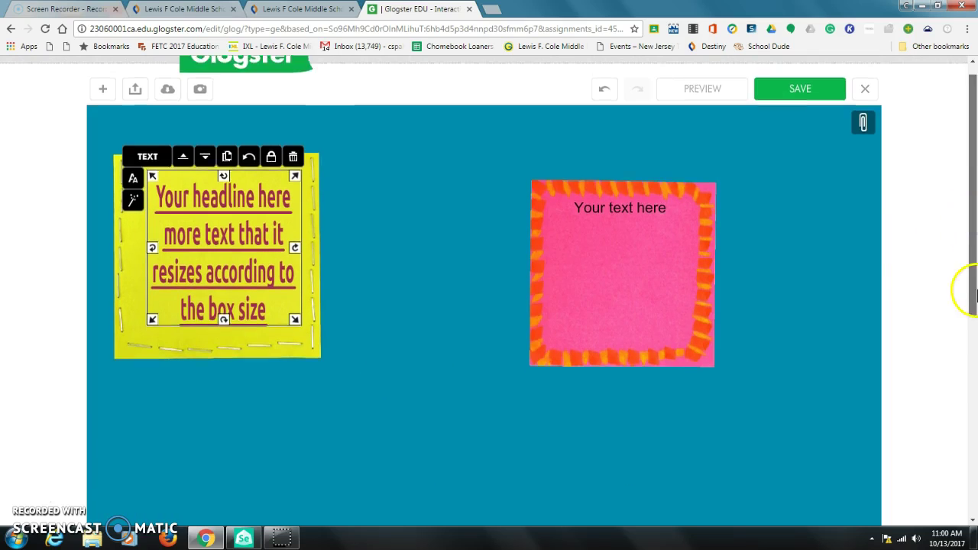
click(557, 446)
drag(557, 450, 402, 300)
scroll(657, 353, up, 2)
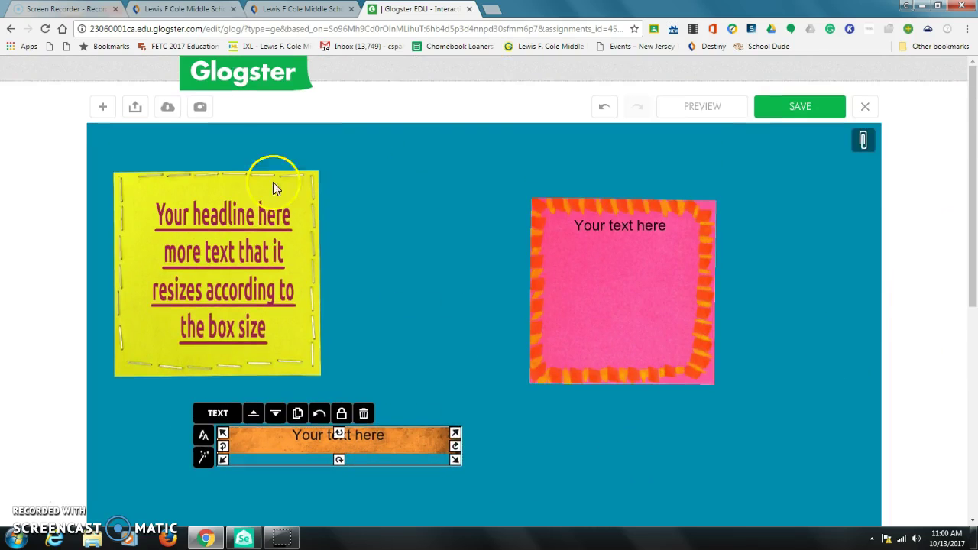
Step: Add the black camera graphic from the Journal collection of graphics
click(111, 111)
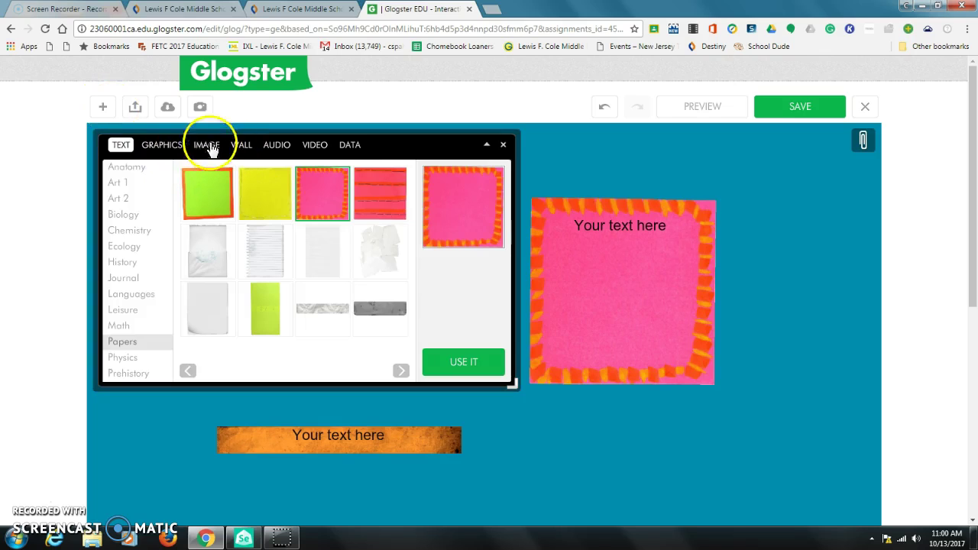
click(172, 146)
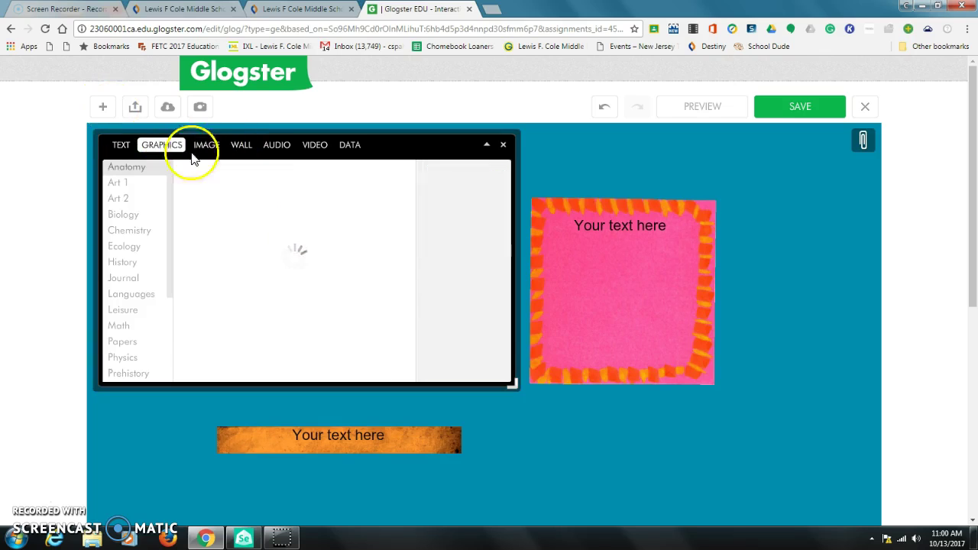
click(125, 281)
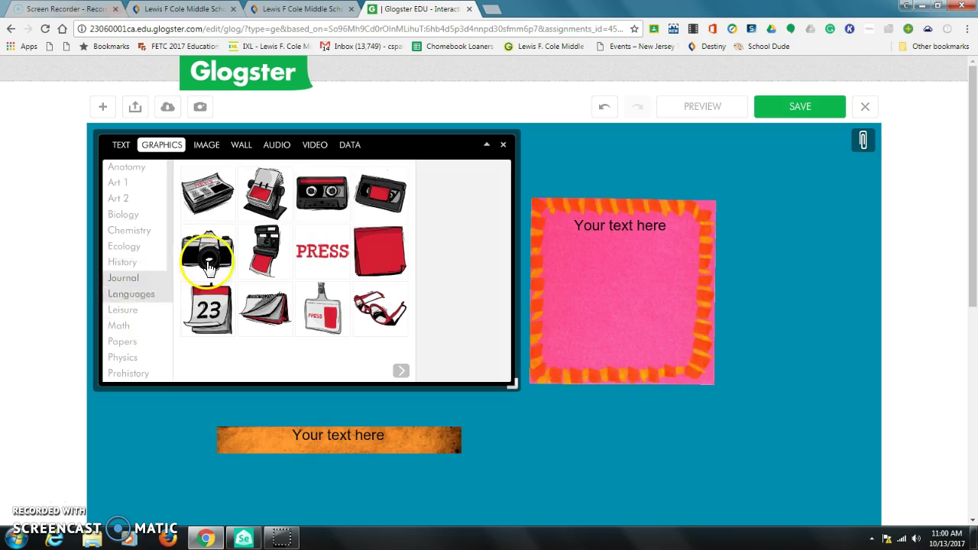
click(195, 275)
click(462, 372)
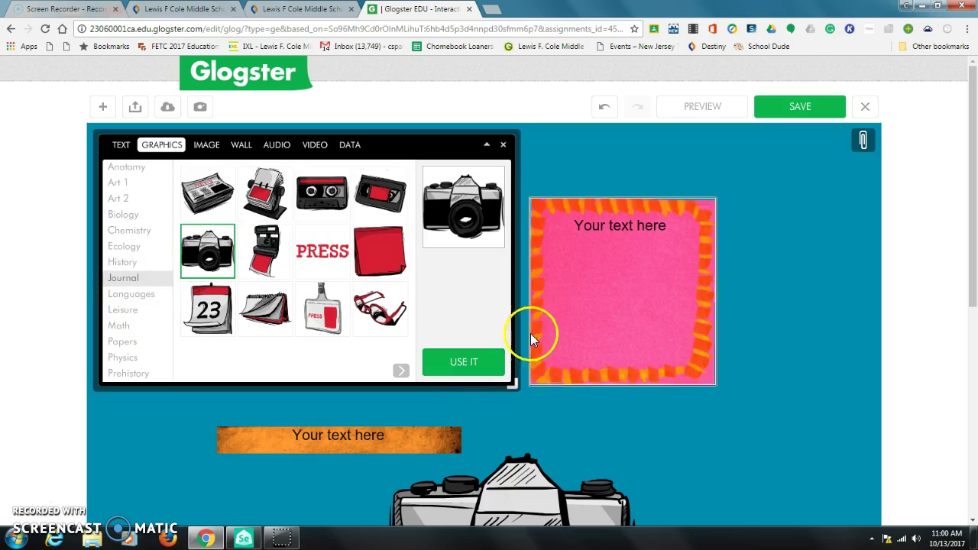
Step: Add the red notepad graphic from the Journal collection and place it to the right of the camera
click(381, 252)
click(488, 361)
click(502, 145)
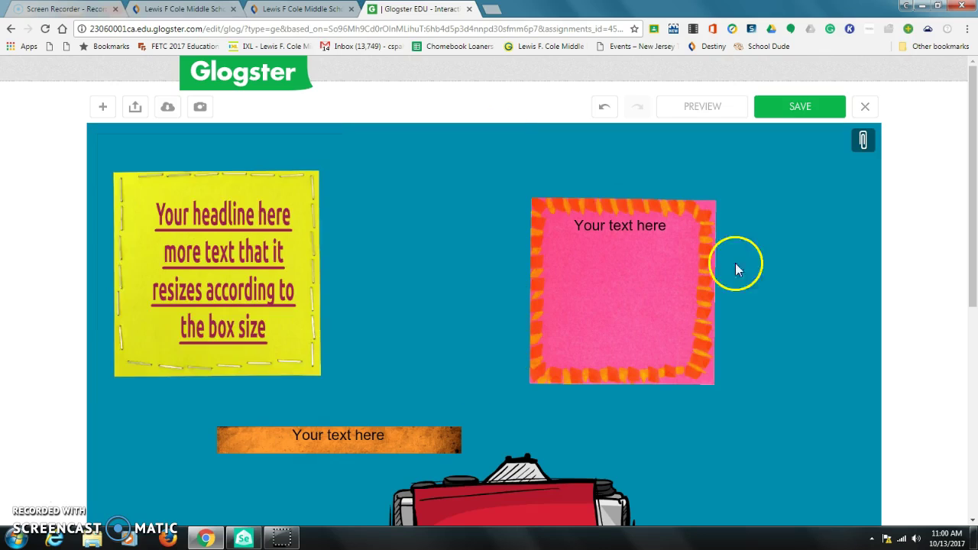
scroll(790, 349, down, 3)
drag(537, 388, 761, 300)
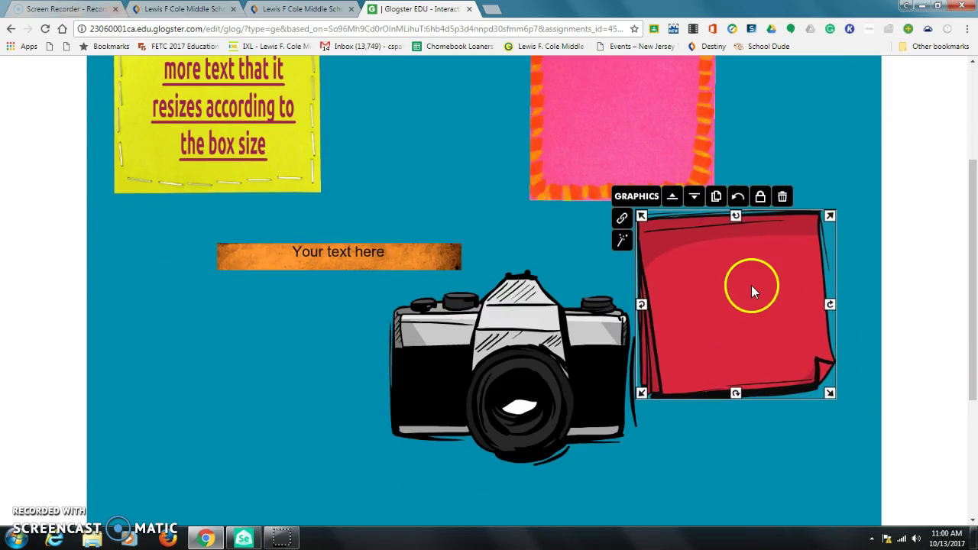
Step: Give the camera graphic a purple shadow, increasing its blur and alpha and setting its distance to the maximum
click(557, 327)
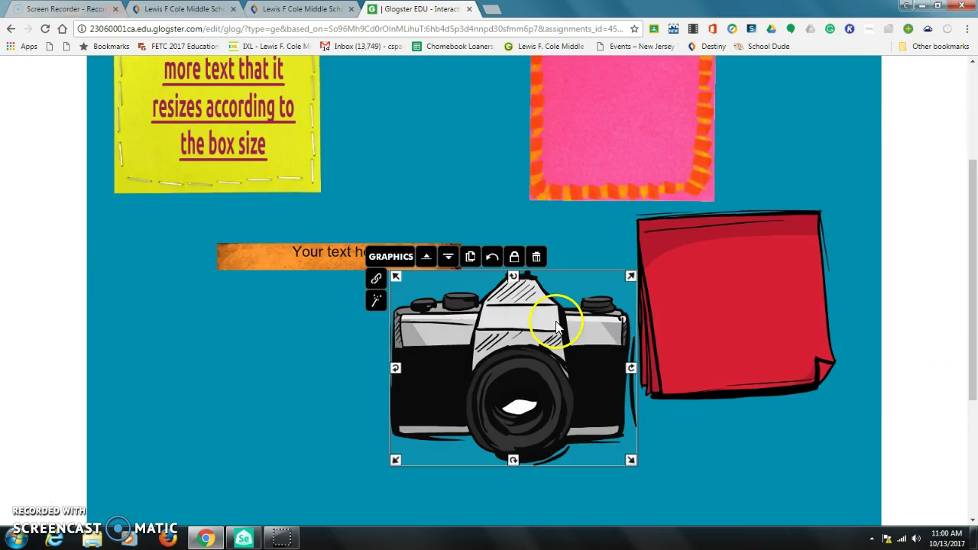
click(377, 303)
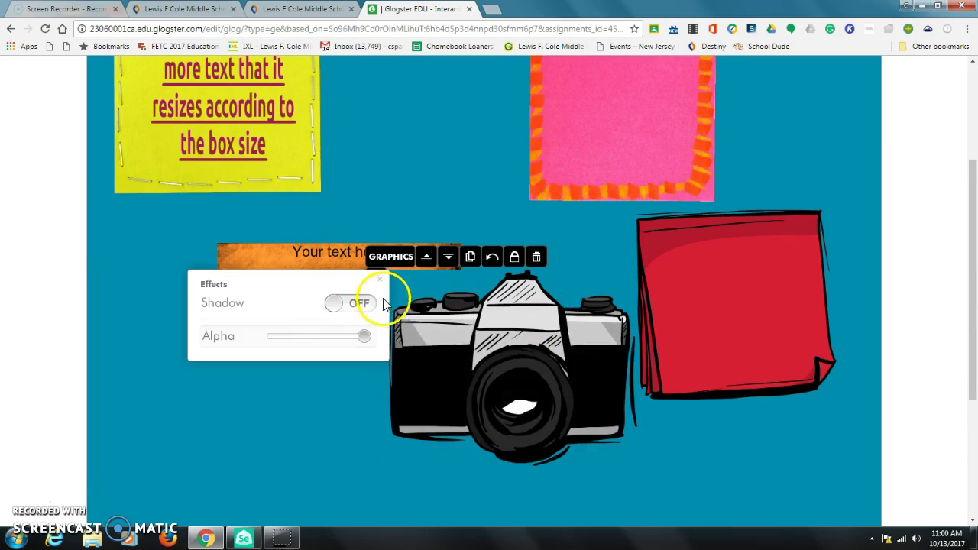
click(337, 306)
click(361, 414)
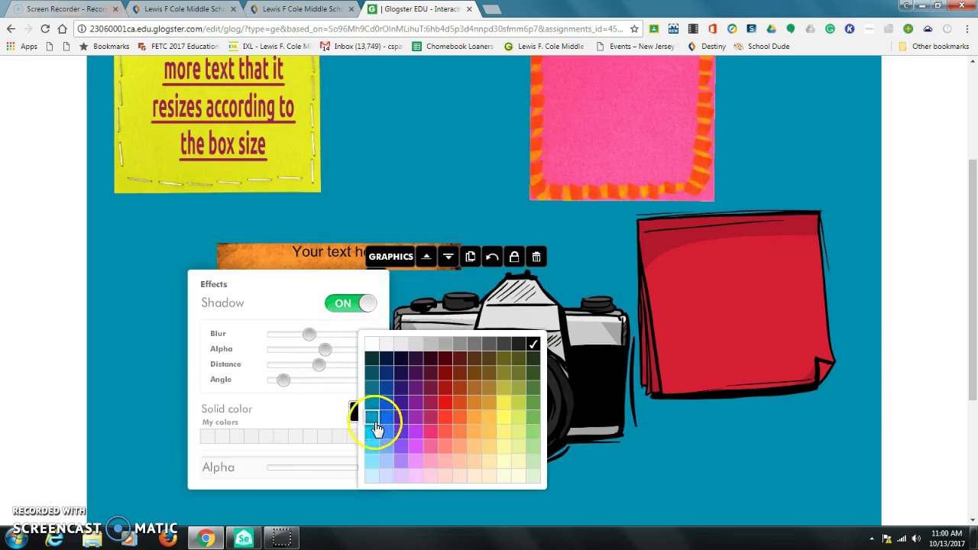
click(400, 422)
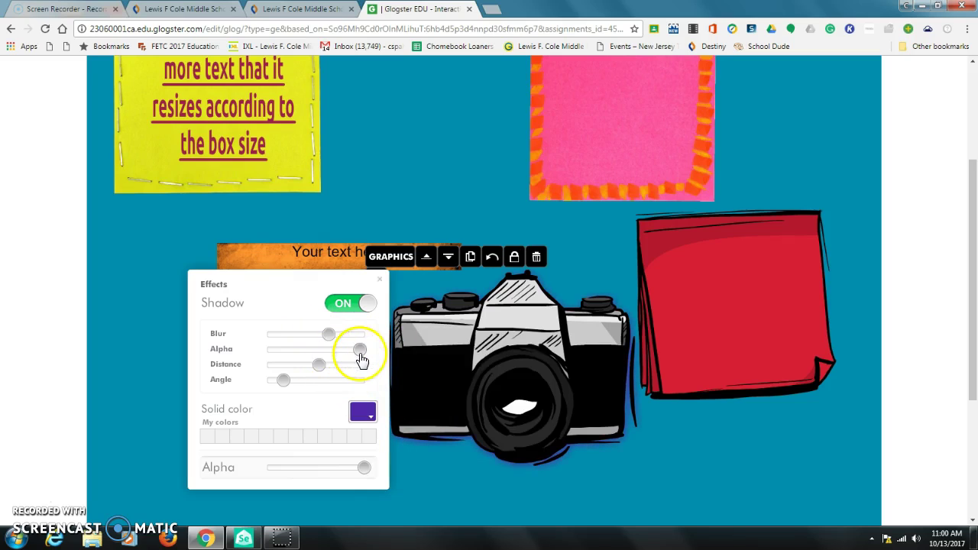
drag(320, 370, 368, 375)
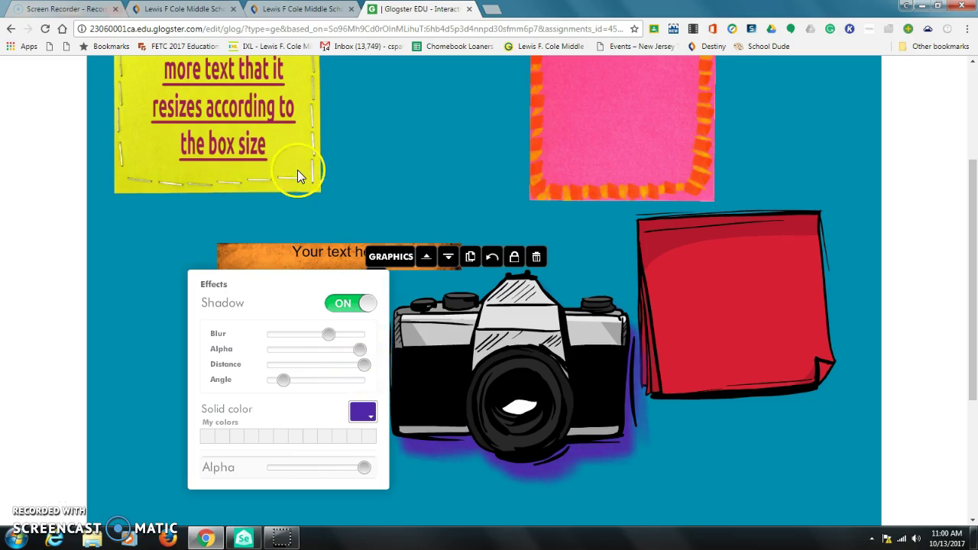
Step: Give the yellow note a dark blue shadow with increased blur and alpha and the maximum distance
click(297, 170)
click(298, 169)
scroll(357, 208, up, 3)
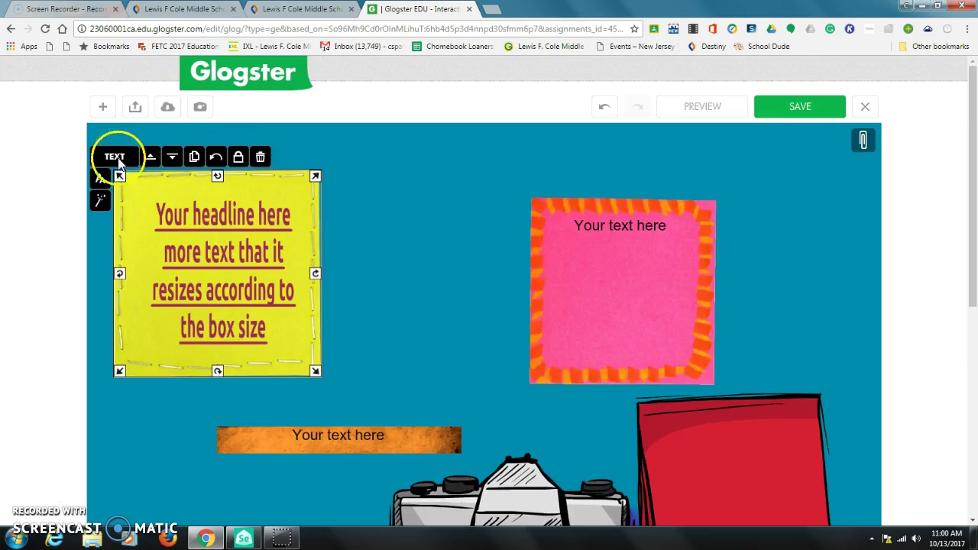
click(101, 201)
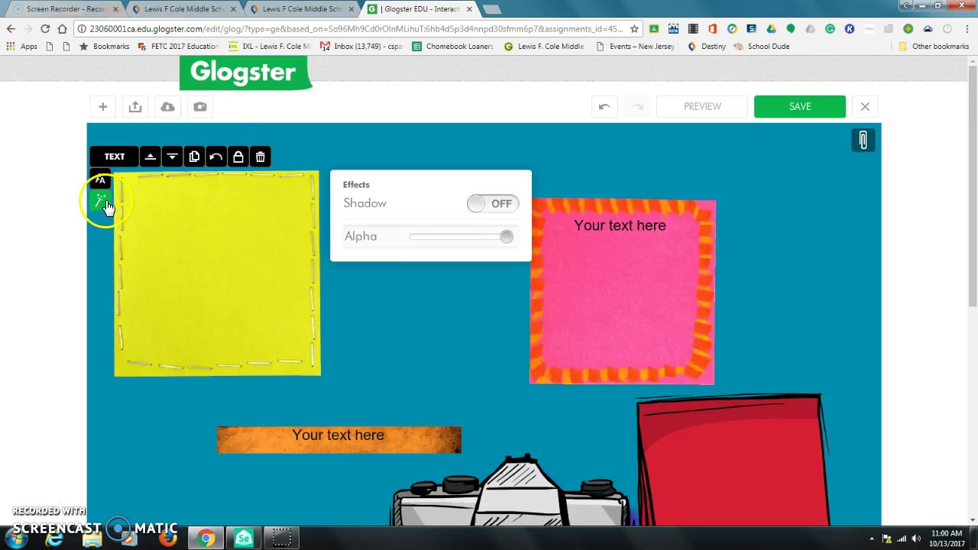
click(475, 208)
click(506, 311)
click(542, 369)
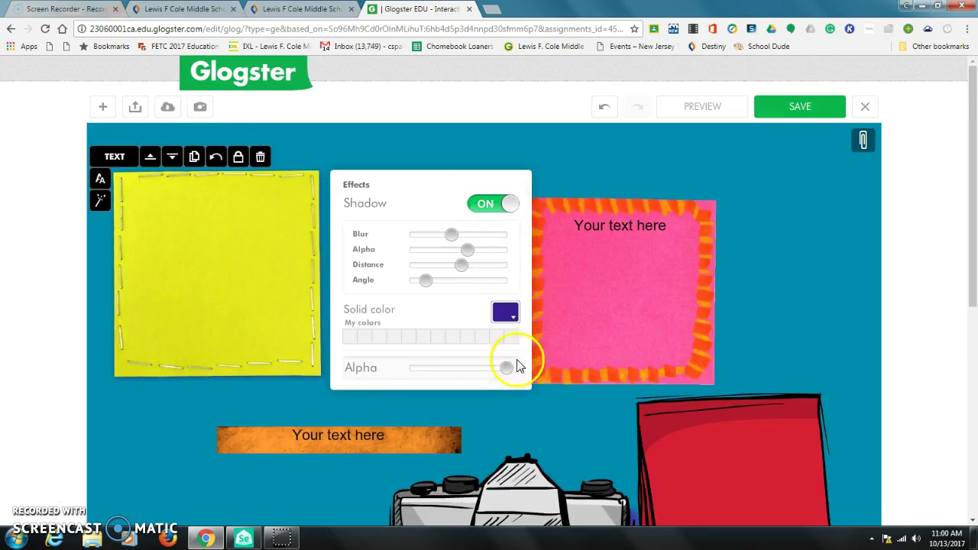
drag(451, 246, 496, 243)
drag(467, 272, 515, 272)
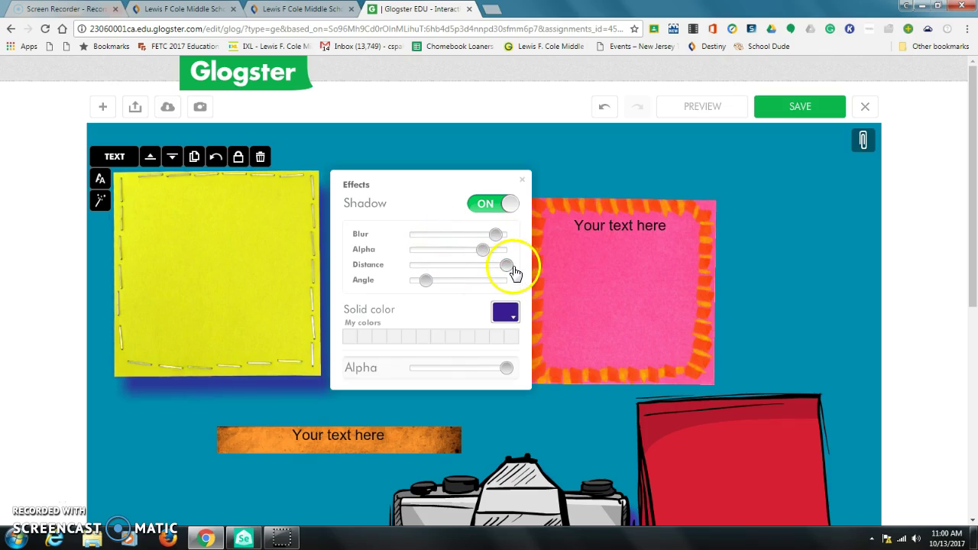
click(219, 421)
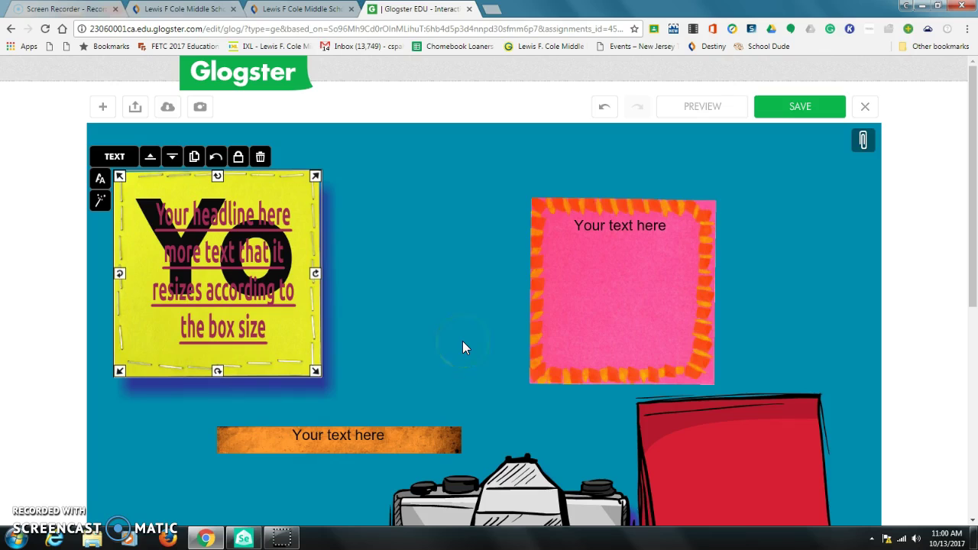
Step: Add the beige arrow graphic from the Papers collection, shrink it and place it just below the orange banner's left end
click(103, 108)
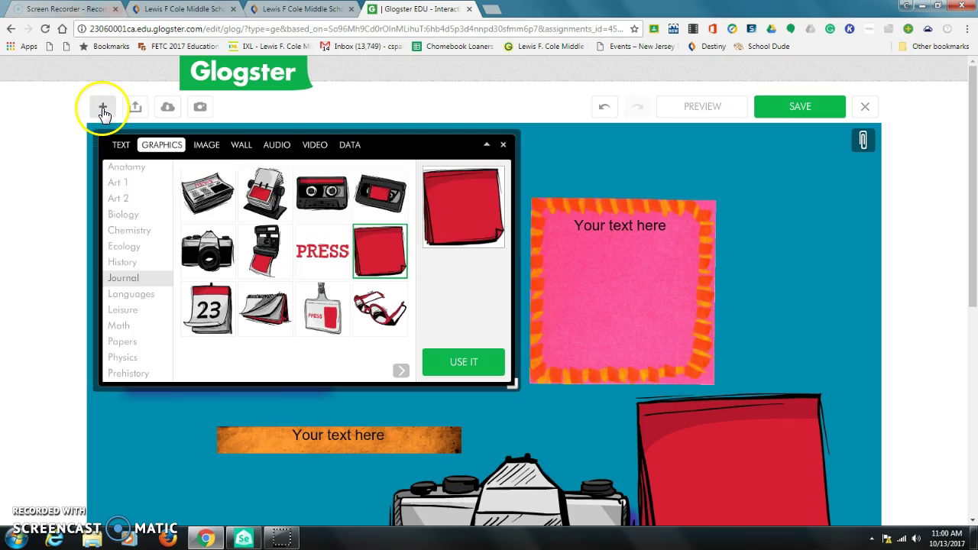
click(123, 342)
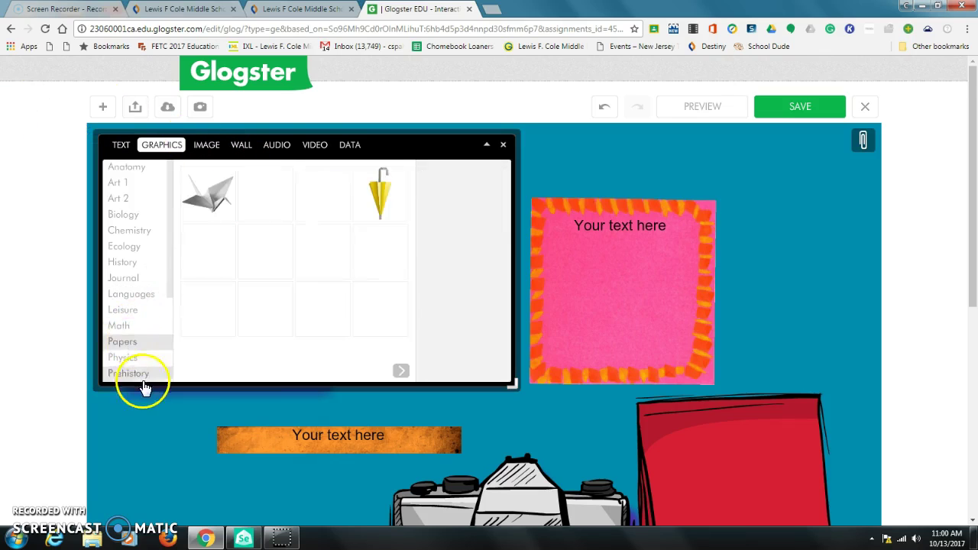
scroll(239, 230, down, 2)
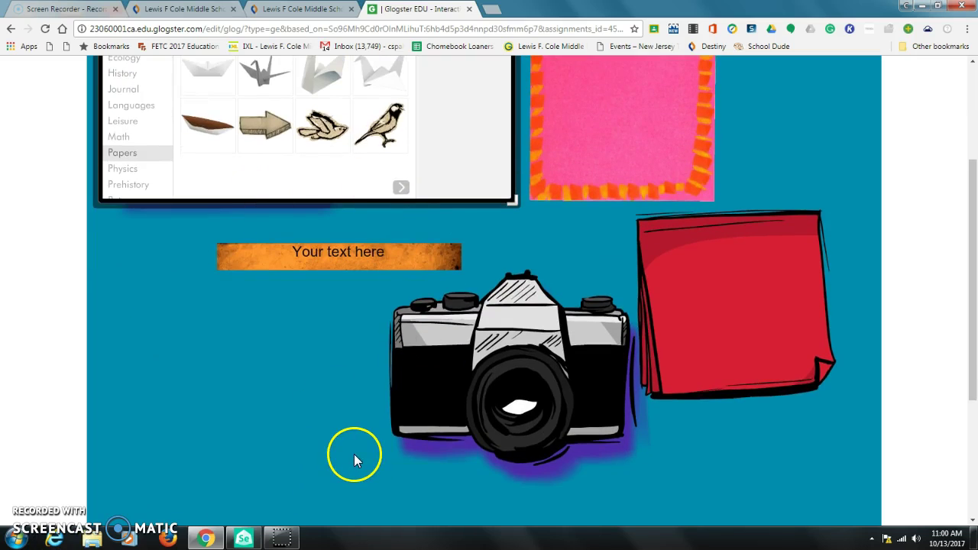
scroll(354, 454, up, 2)
click(268, 254)
click(484, 300)
drag(507, 507, 270, 462)
drag(362, 495, 317, 442)
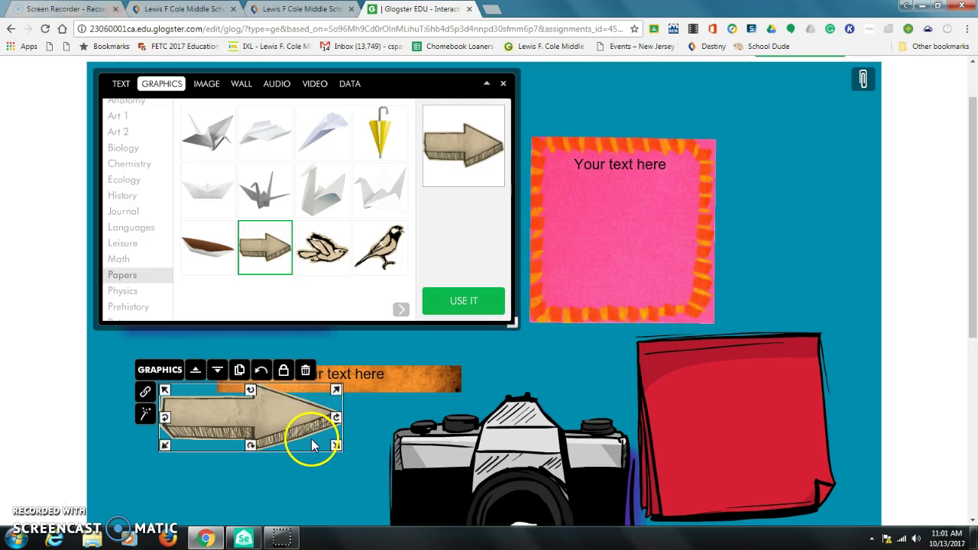
Step: Search images for "spanish flag" and add the second flag to the wall with the crossed-plank frame from the Journal collection
click(207, 86)
click(149, 169)
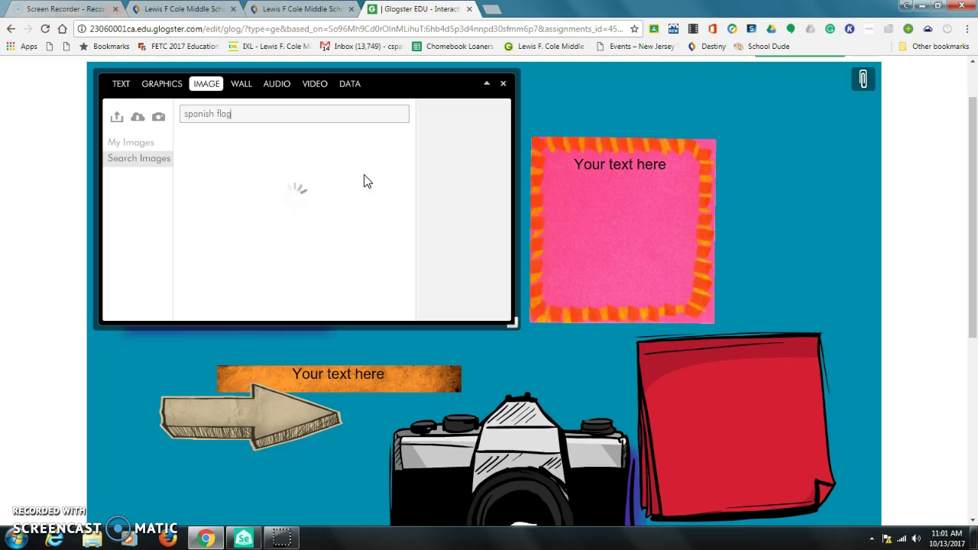
click(258, 156)
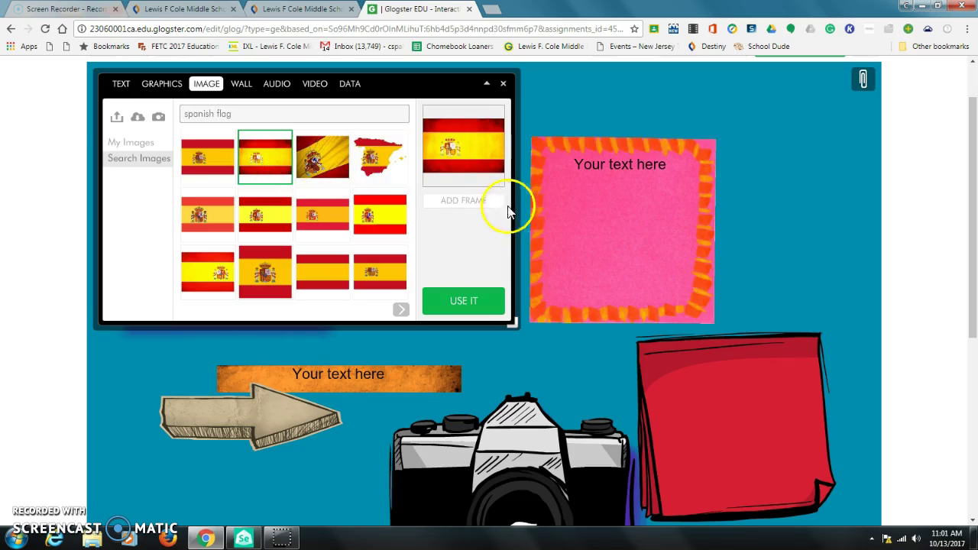
click(478, 202)
click(205, 160)
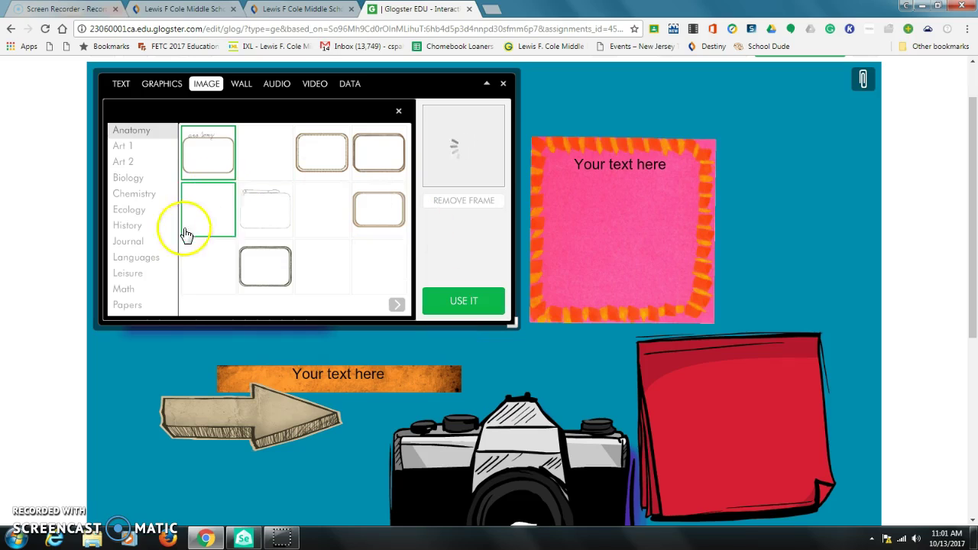
click(145, 241)
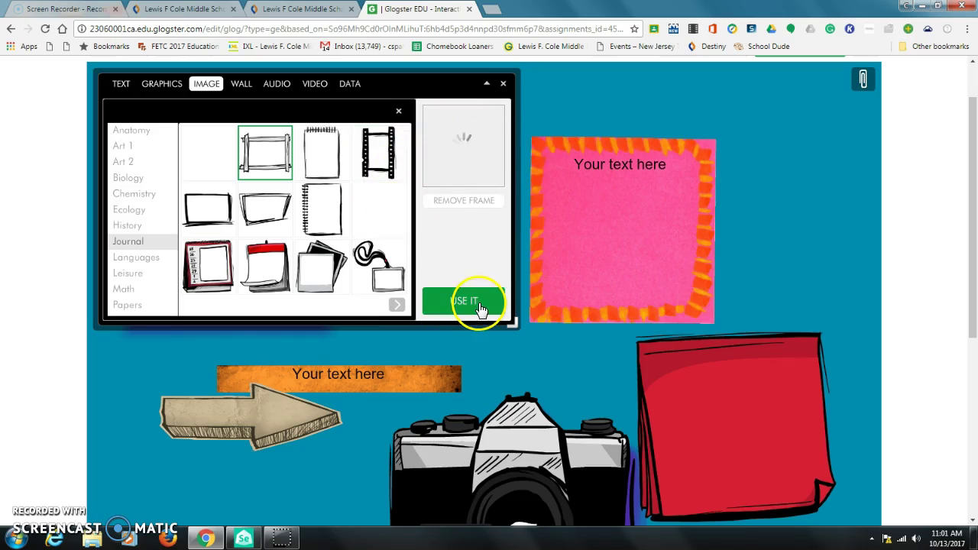
Step: Add the Roman statue image from My Images to the wall with the slanted black-line frame from the Journal collection
click(240, 83)
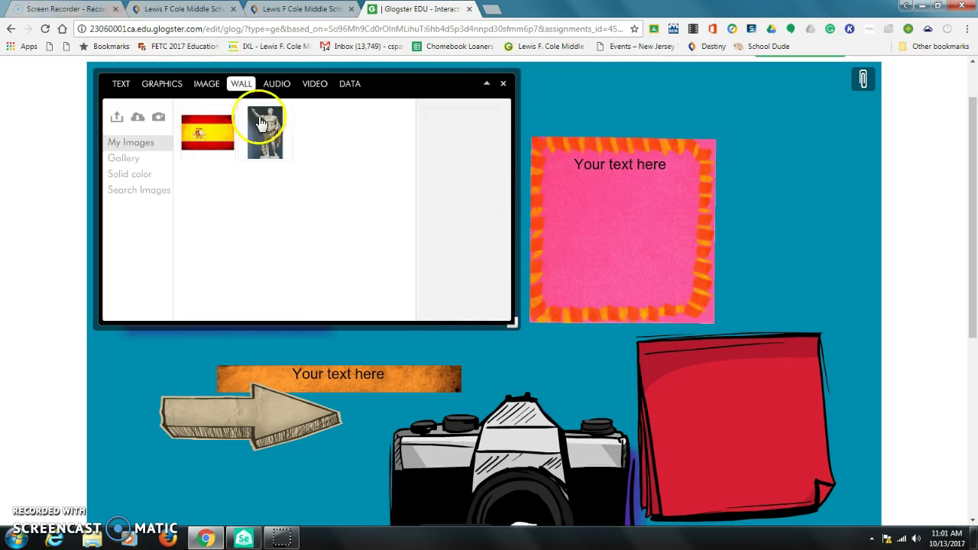
click(184, 87)
click(205, 85)
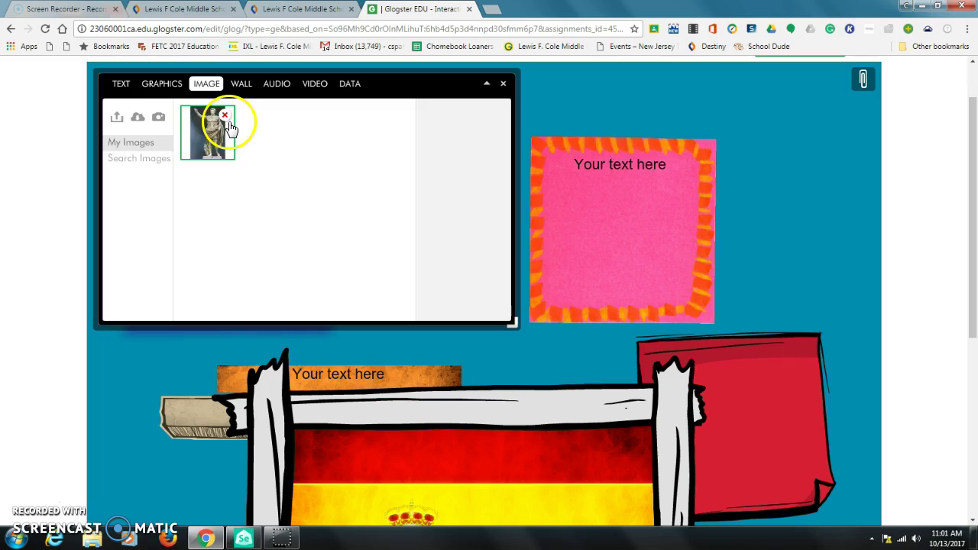
click(208, 134)
click(465, 201)
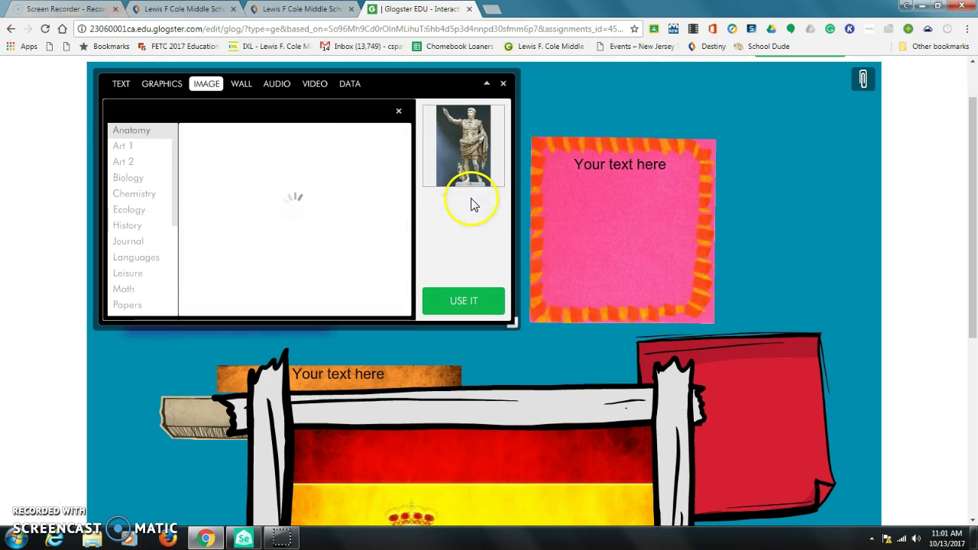
click(146, 243)
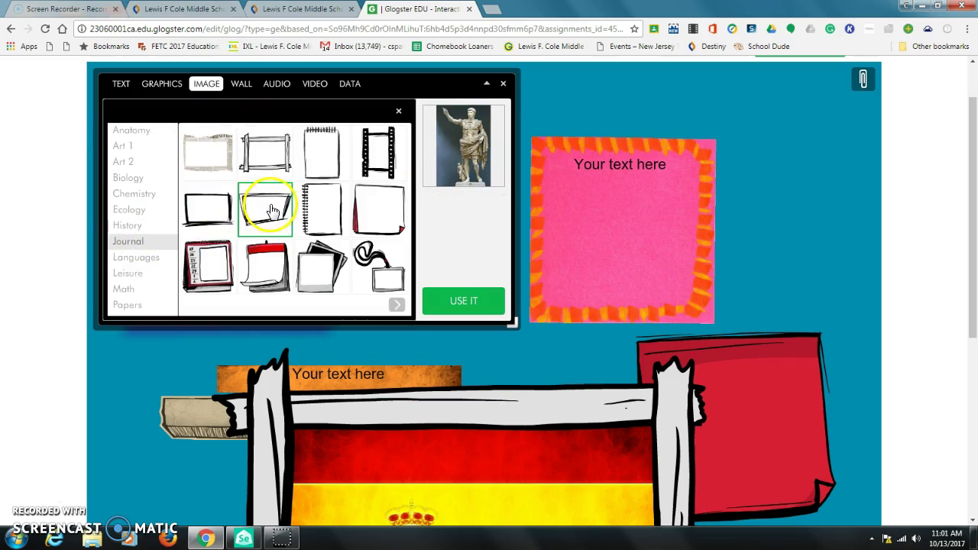
click(265, 206)
click(450, 299)
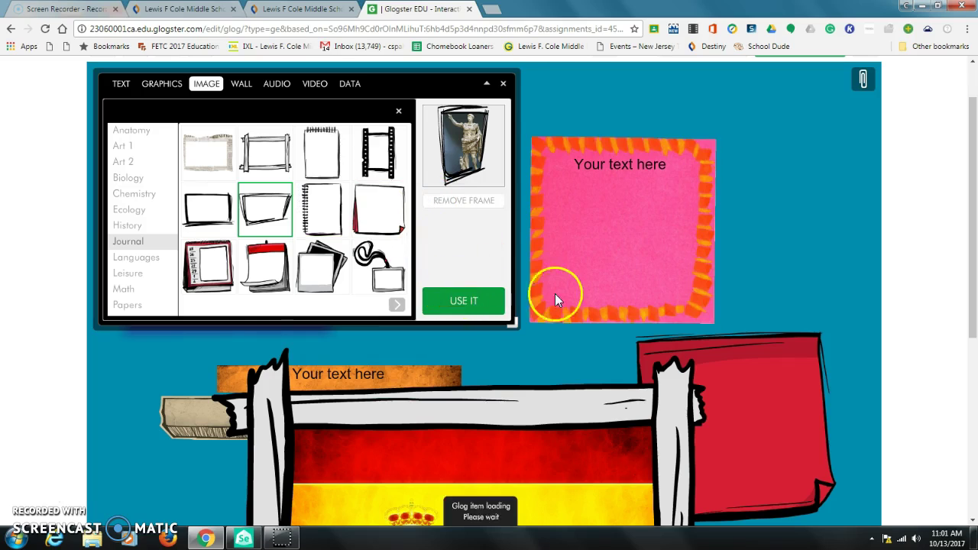
Step: Shrink the framed statue image slightly and delete it from the wall
click(503, 84)
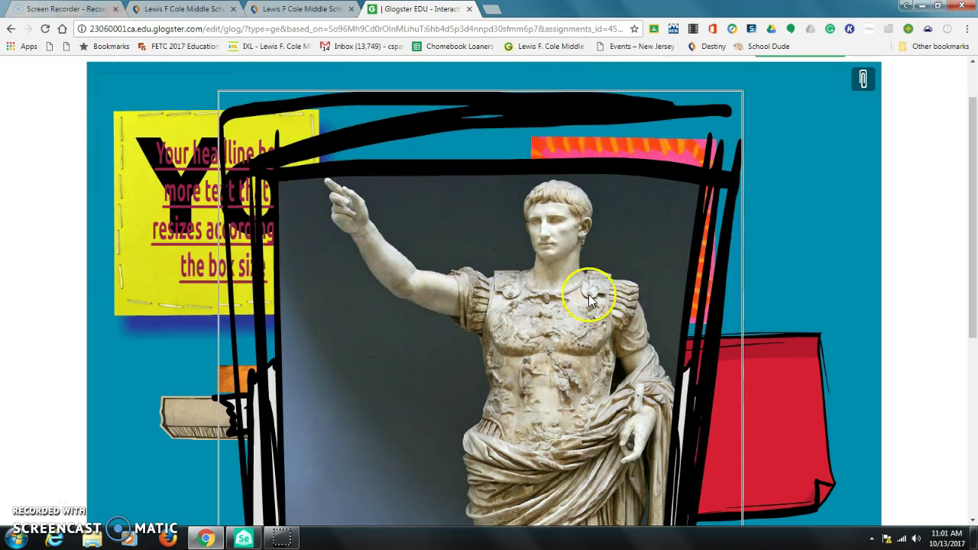
drag(739, 79, 728, 246)
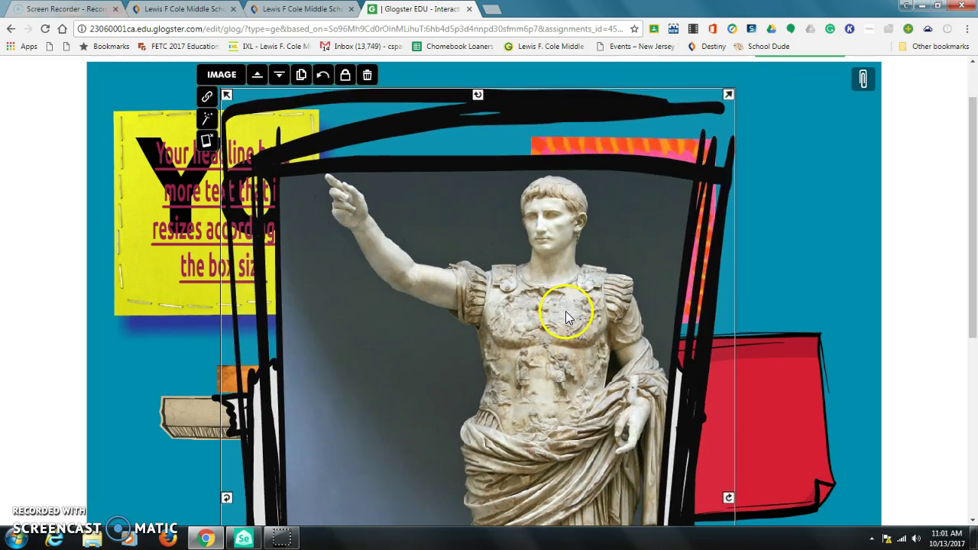
key(Delete)
Step: Search images for "animated gif arrow" and add the blue arrow pointing right to the wall without a frame
scroll(209, 143, up, 1)
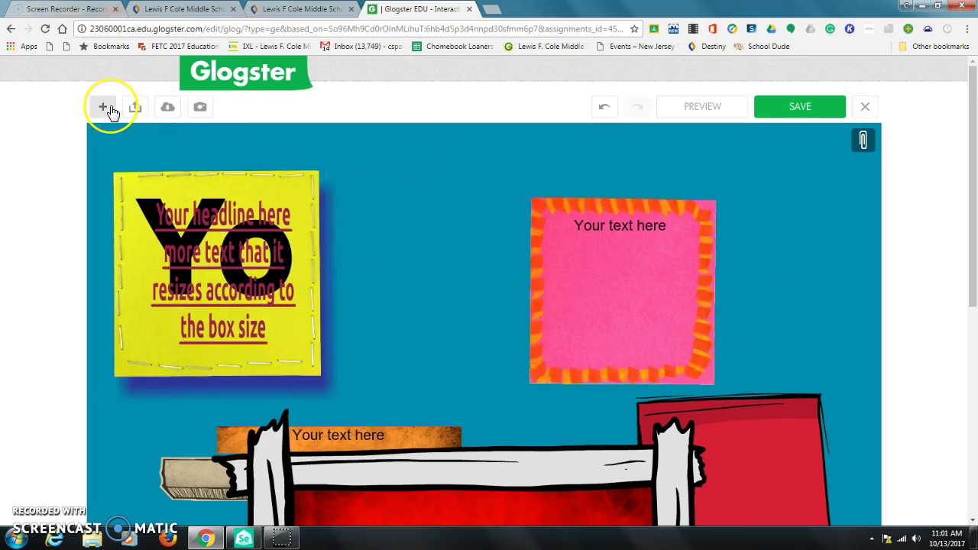
click(103, 106)
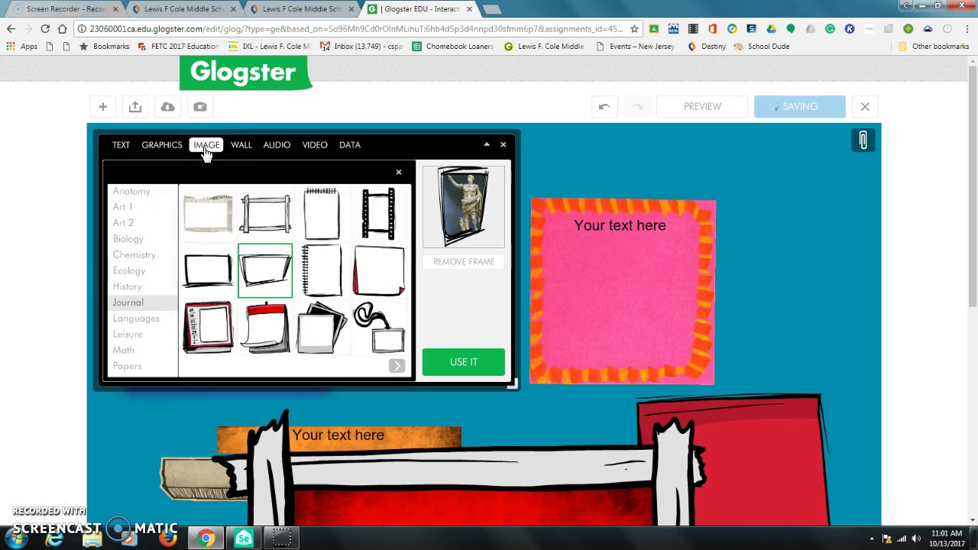
click(462, 262)
click(122, 222)
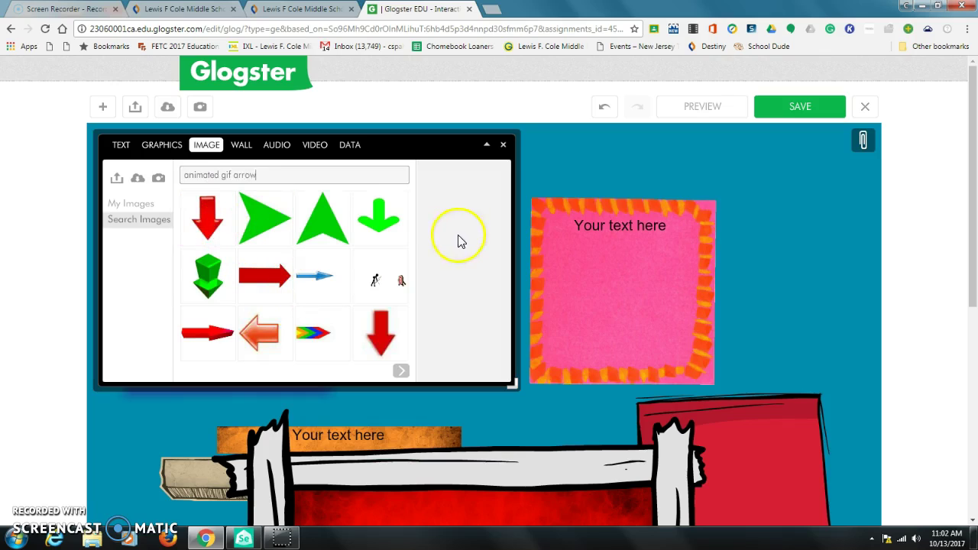
click(315, 285)
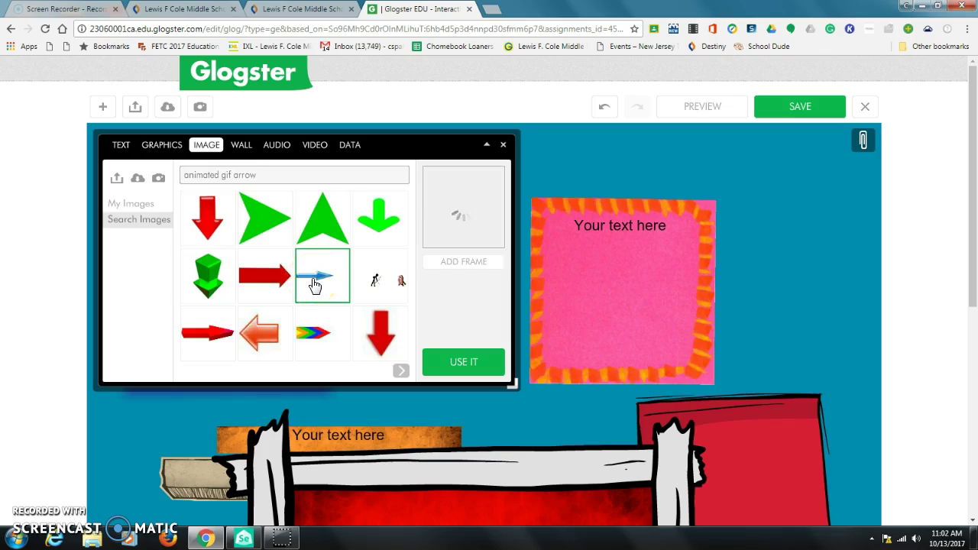
click(458, 364)
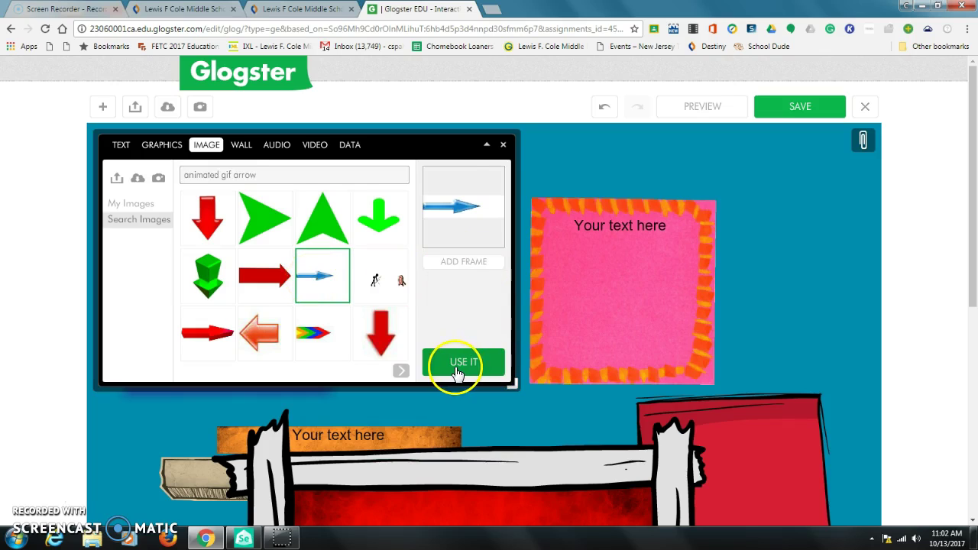
click(503, 145)
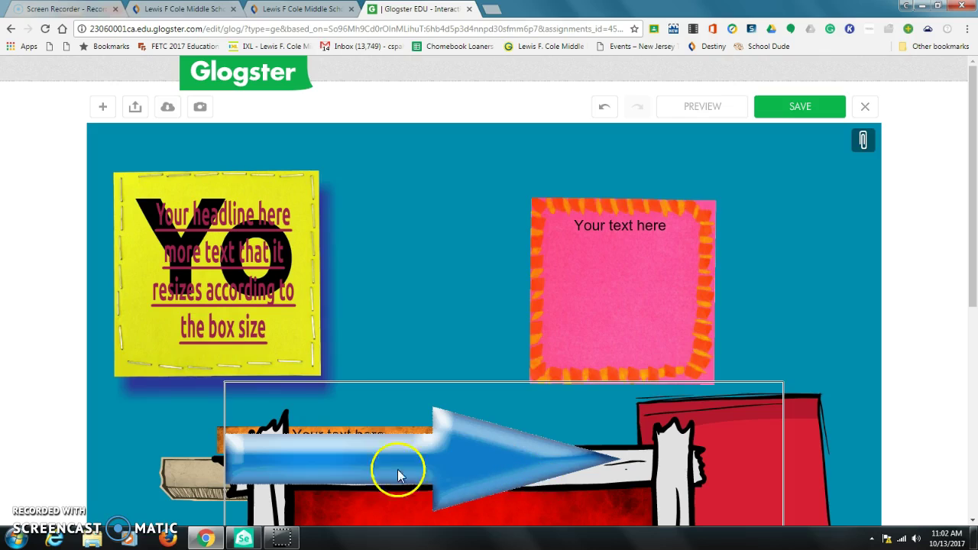
Step: Save the glog as unfinished under its existing name and open the saved version to check the wall and the animated arrow
click(804, 110)
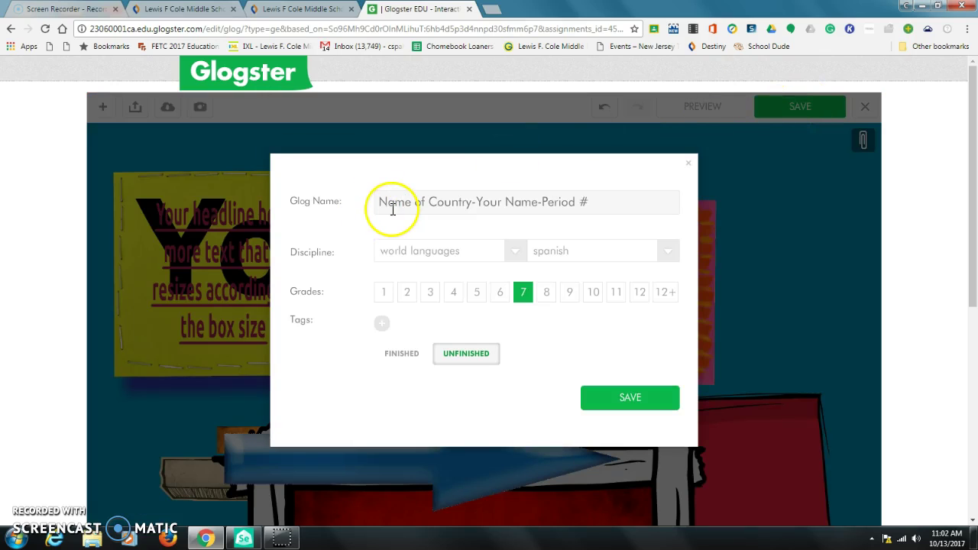
click(645, 398)
click(474, 380)
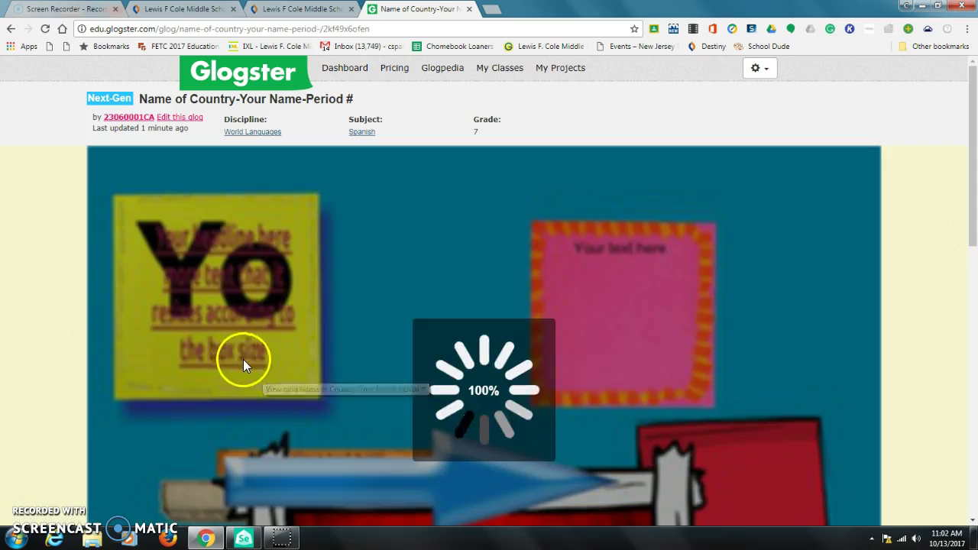
drag(971, 191, 975, 248)
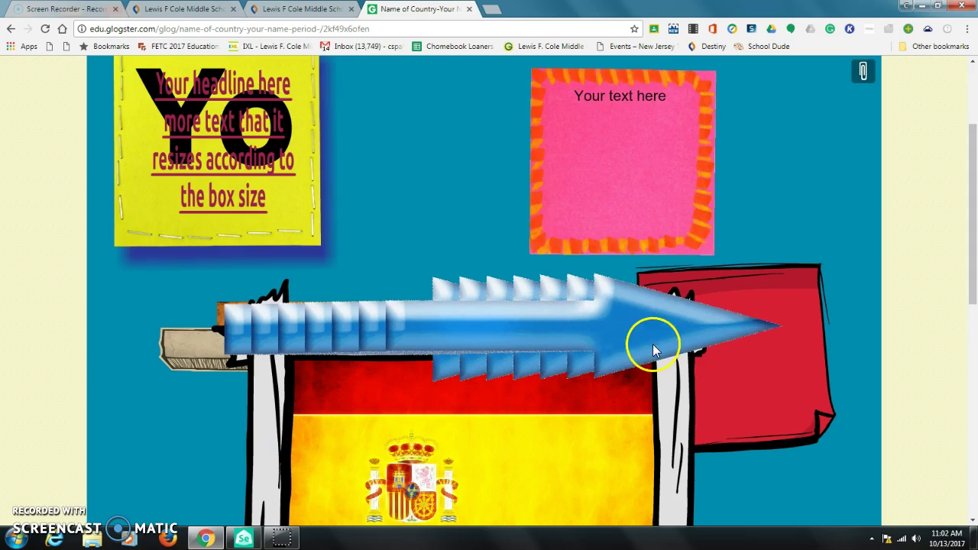
scroll(943, 271, up, 2)
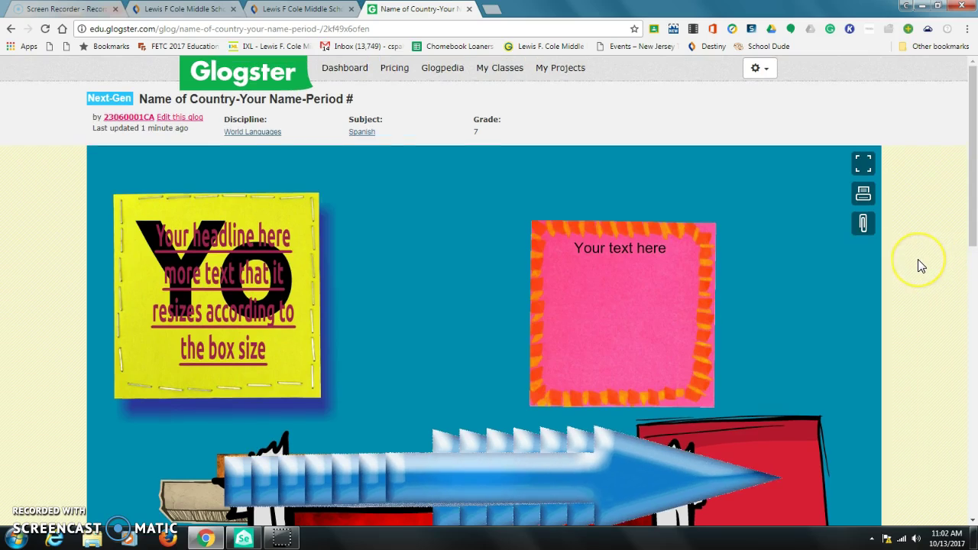
Step: Reopen the glog for editing and shrink the blue arrow to a small size just below the yellow headline box
click(170, 124)
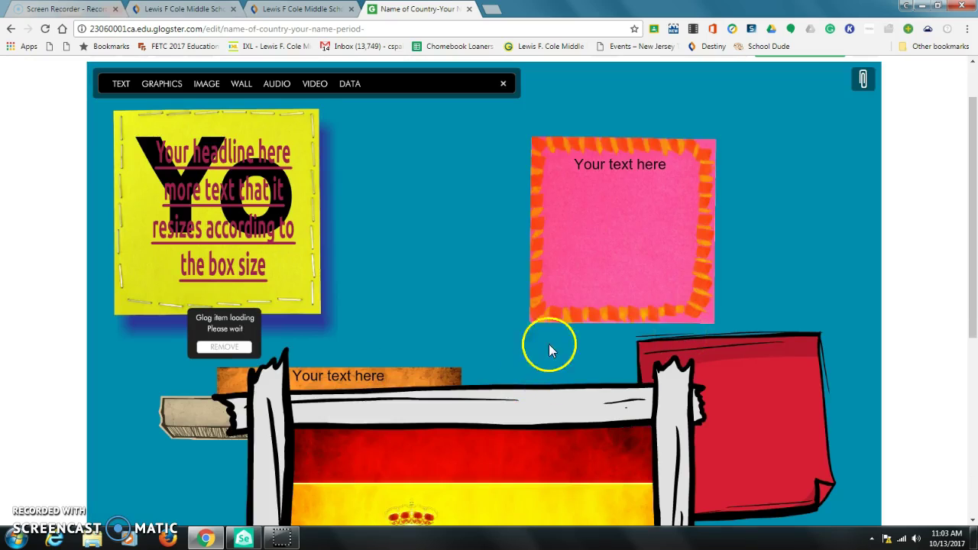
scroll(548, 348, down, 3)
click(603, 318)
drag(777, 347, 362, 271)
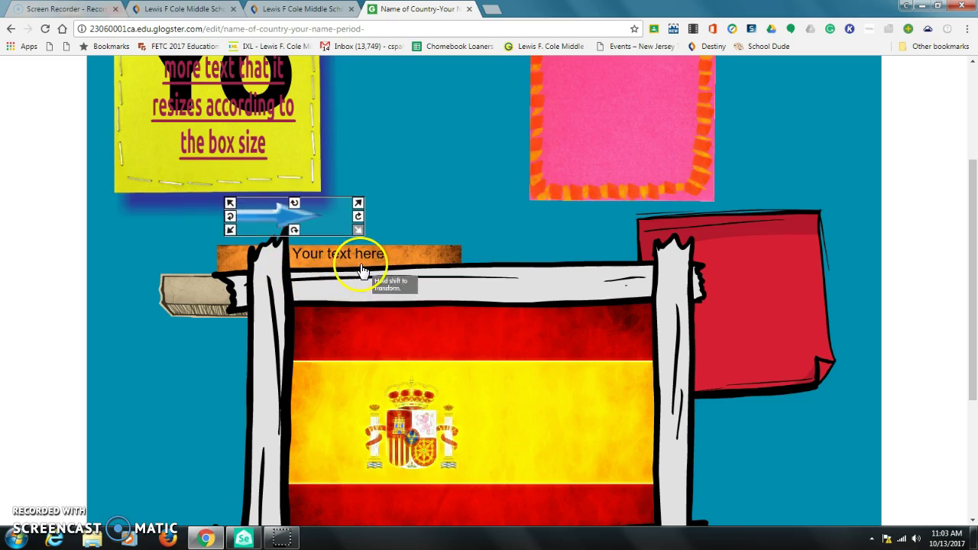
Step: Search YouTube videos for "flamenco dance clip" and preview the "Flamenco Dance, Seville, Spain" video
scroll(495, 226, up, 3)
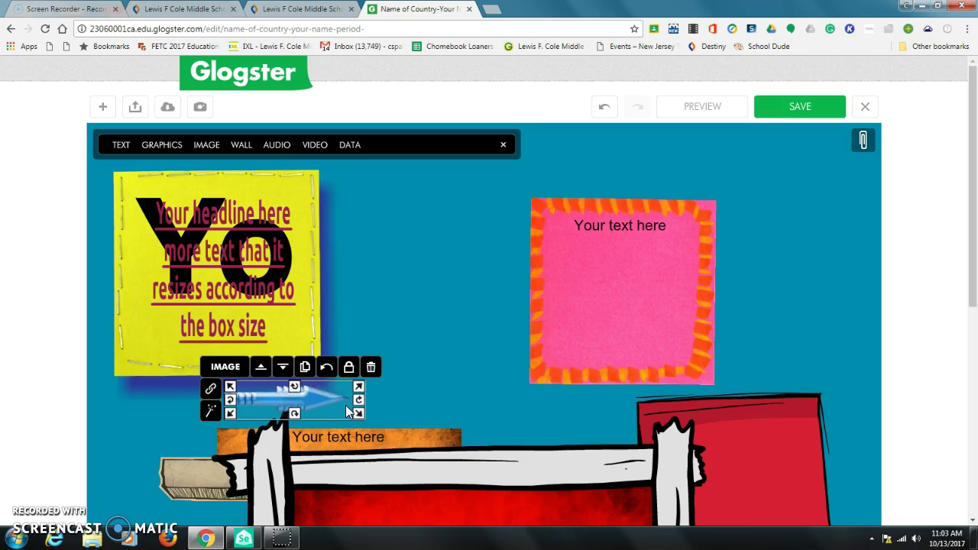
click(207, 147)
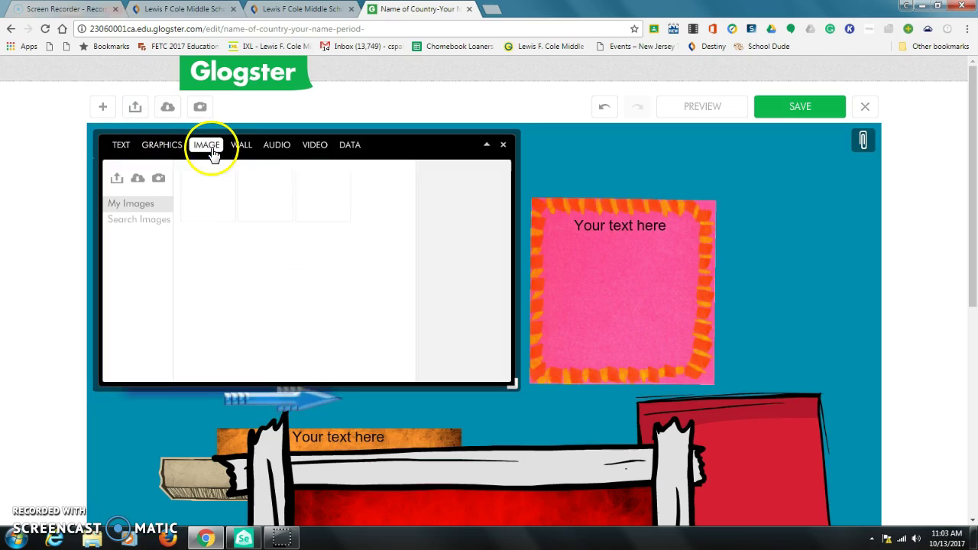
click(319, 152)
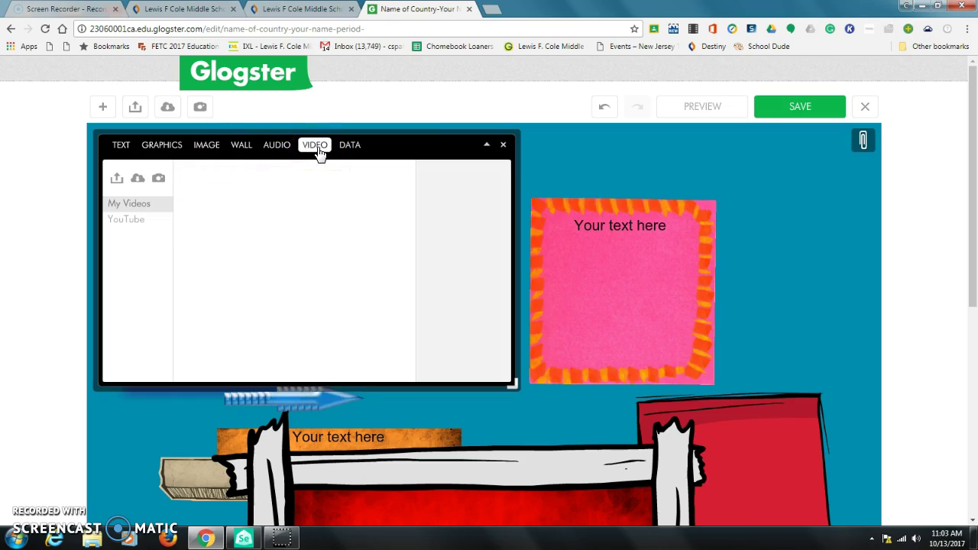
click(129, 221)
click(192, 175)
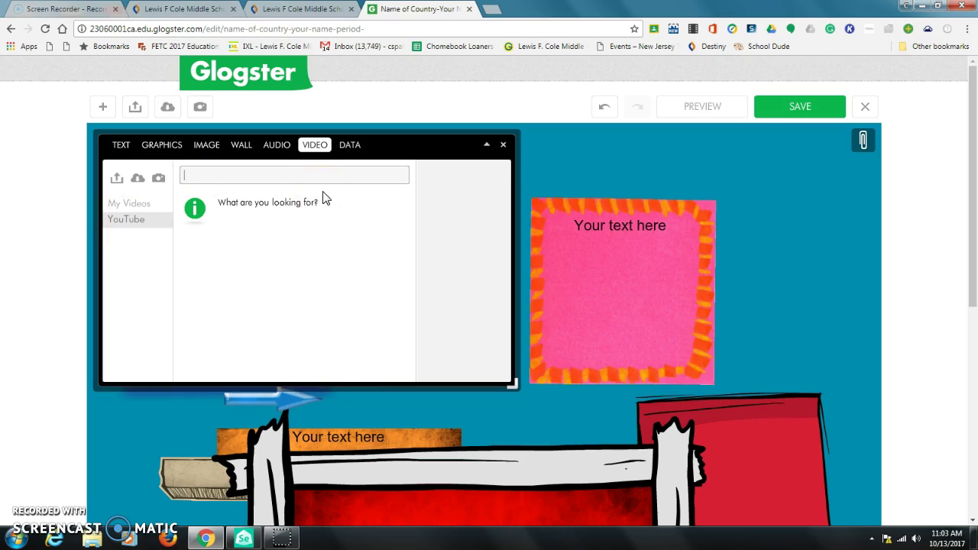
text(flamenco dance clip)
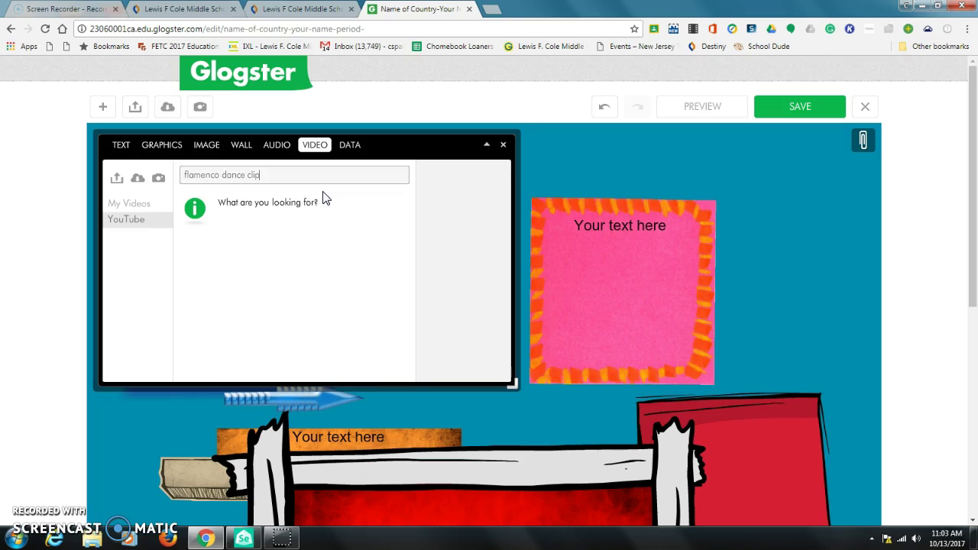
key(Return)
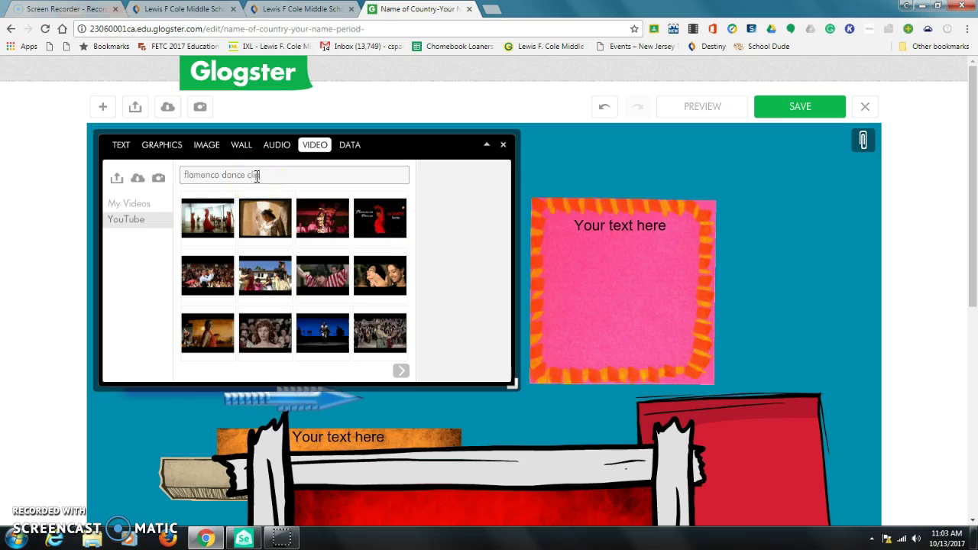
click(321, 219)
click(460, 203)
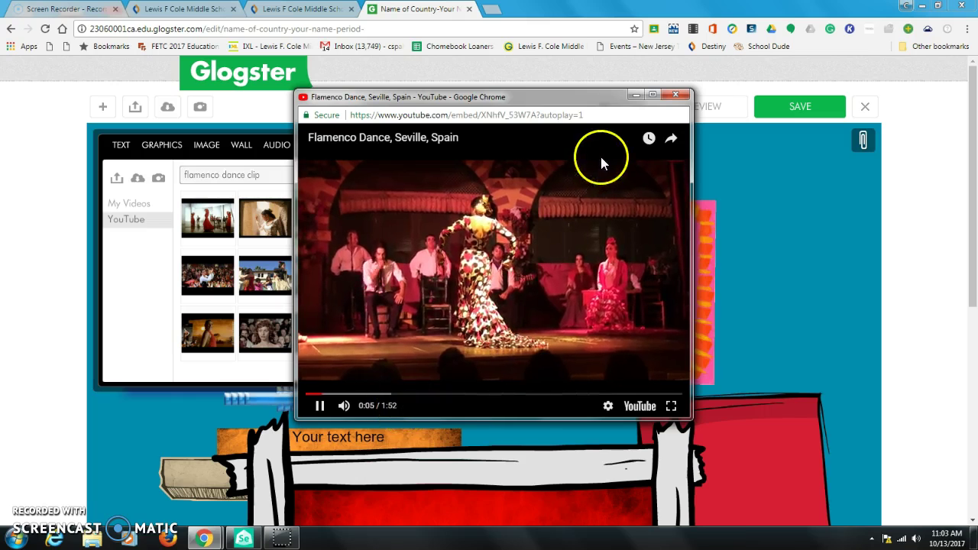
click(678, 96)
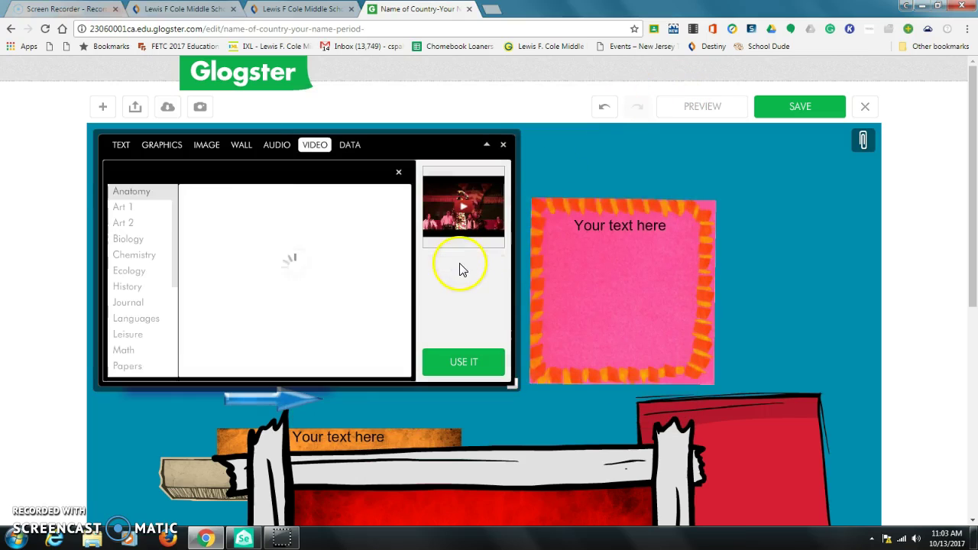
Step: Add the flamenco video to the wall with the wooden heart frame from the Leisure collection and close the tool window
click(141, 339)
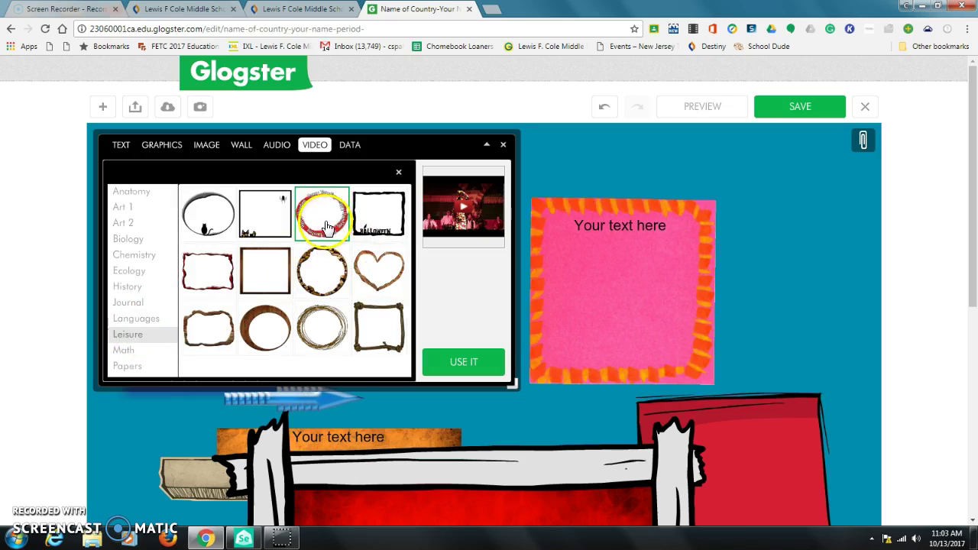
click(402, 288)
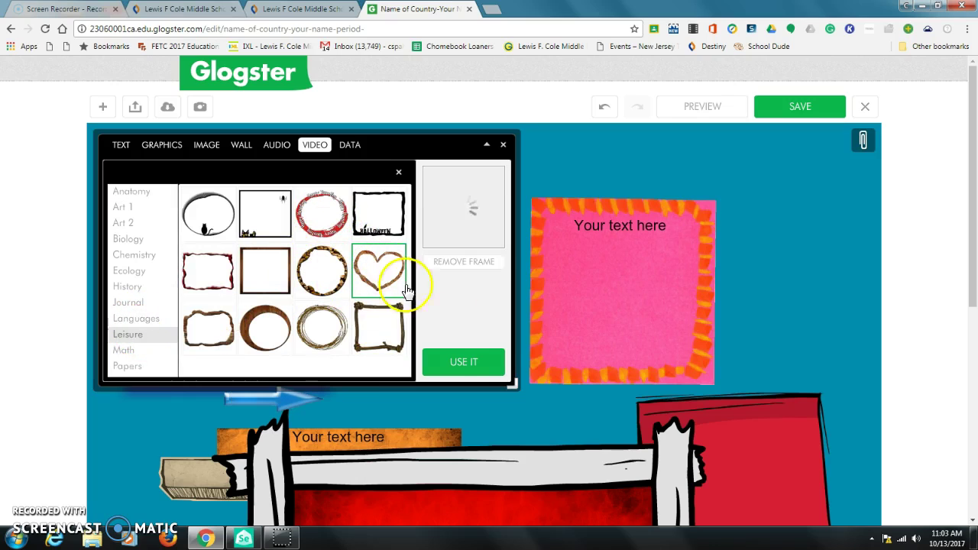
click(481, 369)
click(502, 144)
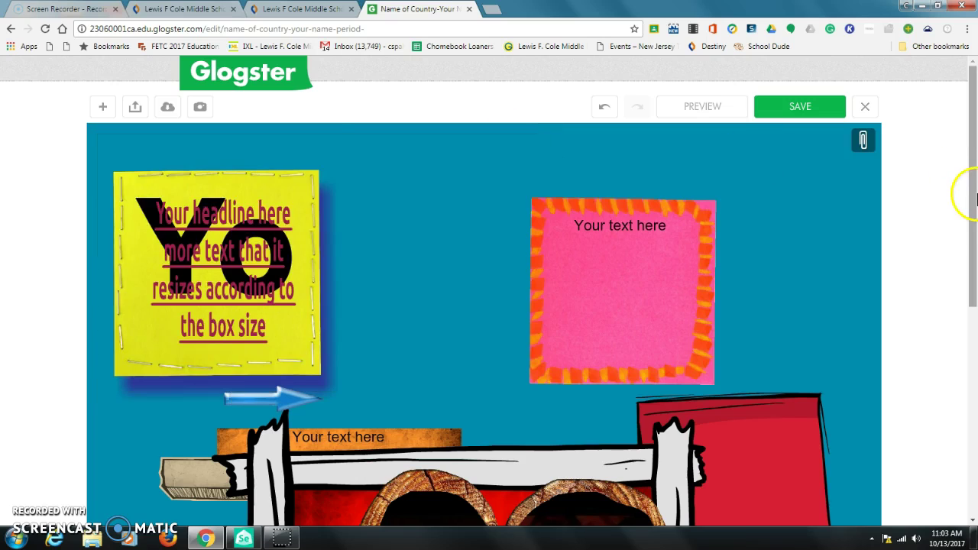
Step: Move the heart-framed video up over the flag image's upper edge and shrink it
drag(974, 197, 962, 306)
drag(563, 329, 518, 223)
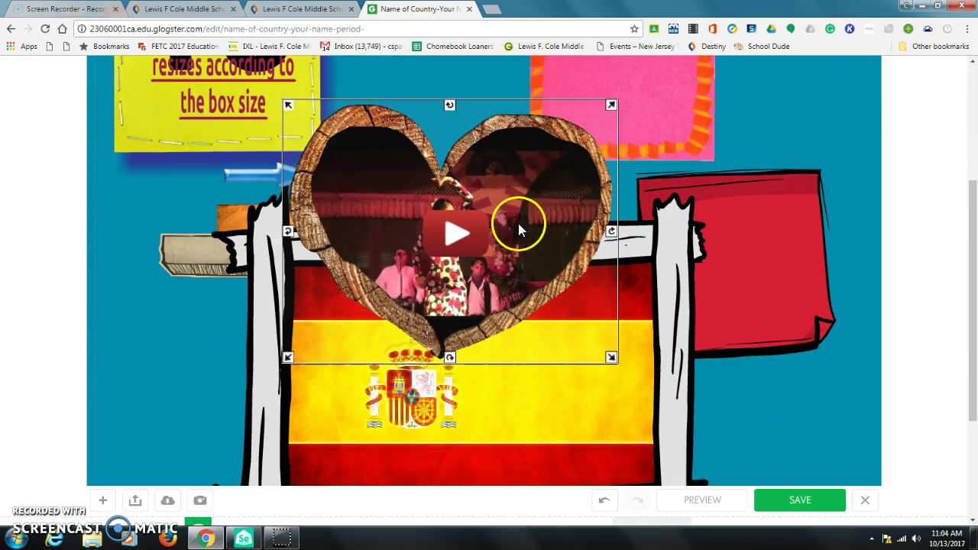
drag(611, 356, 510, 275)
Step: Delete the framed Spanish flag image and the red note graphic from the wall
click(576, 401)
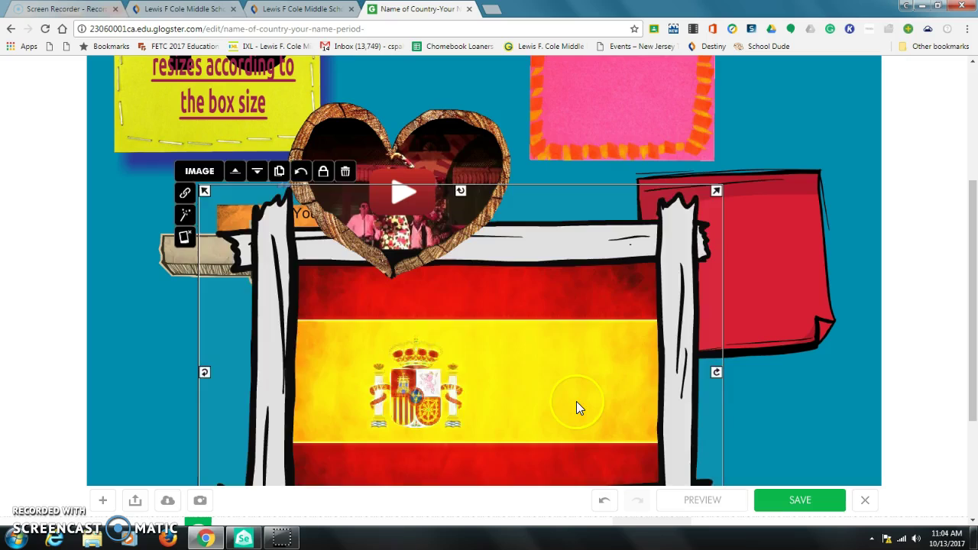
key(Delete)
click(582, 396)
key(Delete)
click(707, 307)
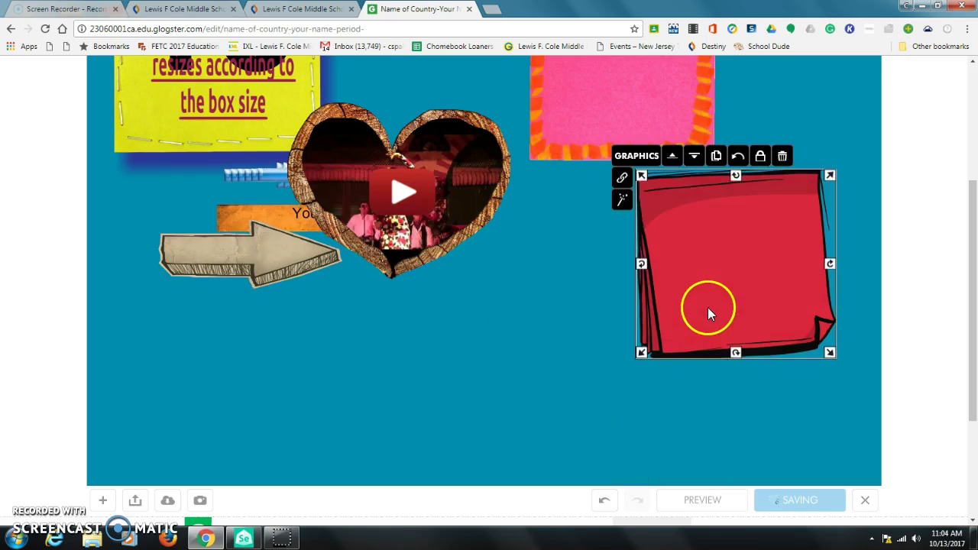
key(Delete)
Step: Move the heart-framed video below the pink text box and enlarge it
drag(425, 178, 622, 257)
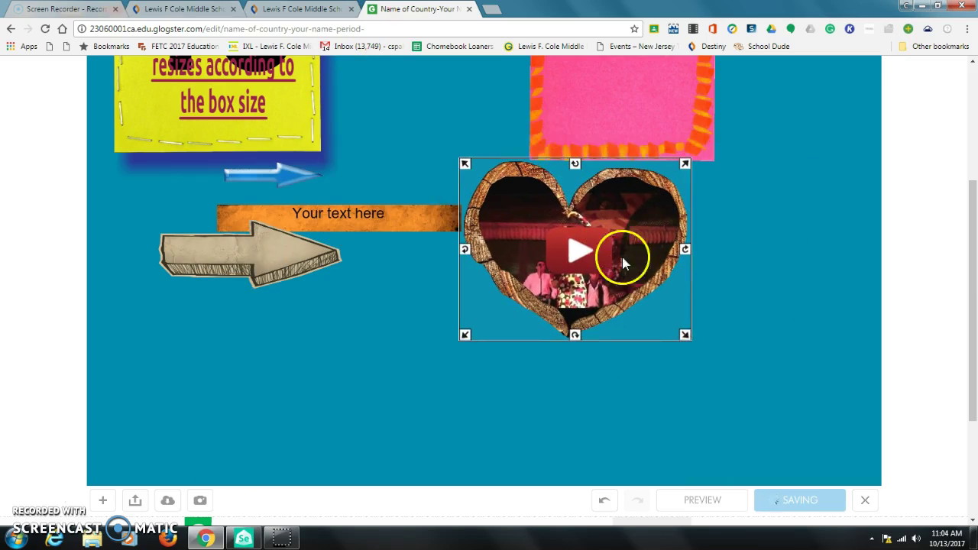
drag(684, 334, 780, 354)
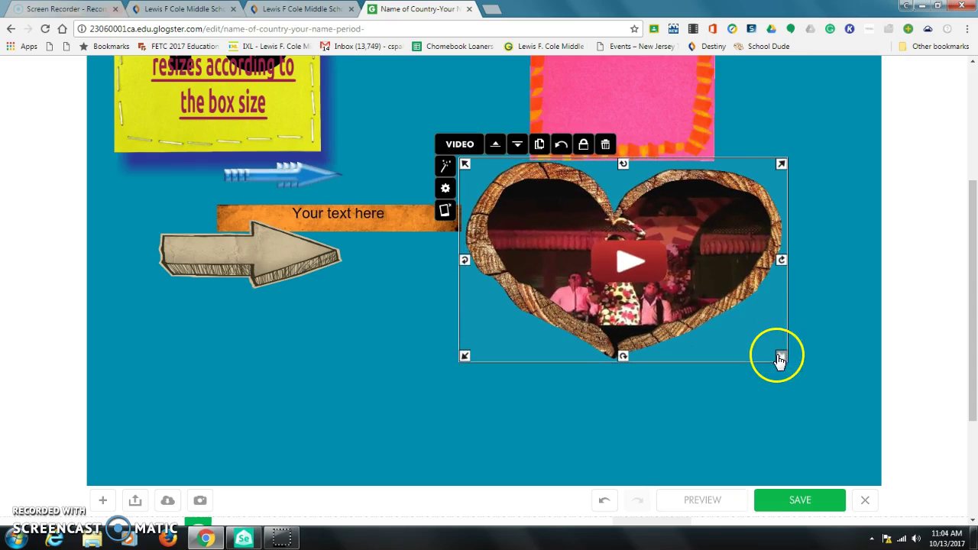
Step: Turn on Autoplay for the flamenco video and close its medium setup
click(446, 191)
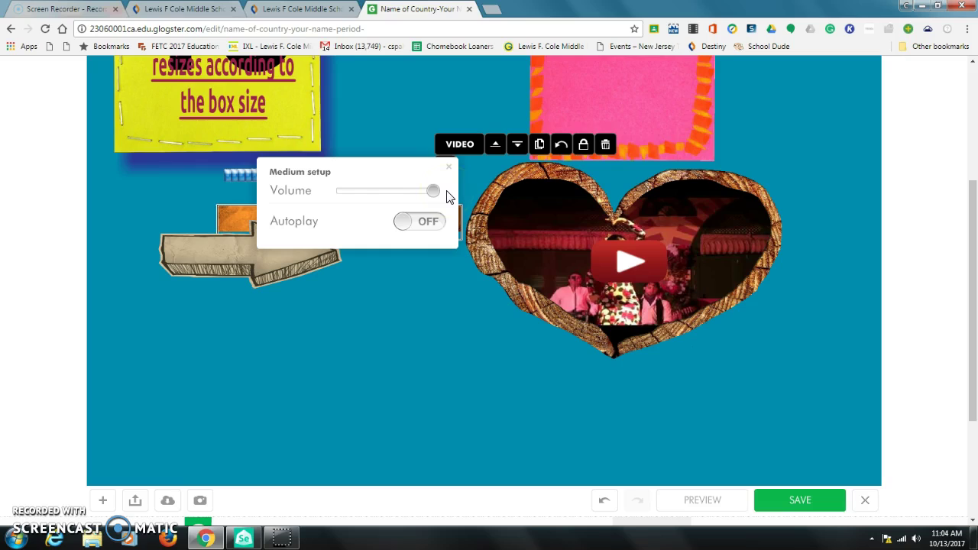
click(404, 227)
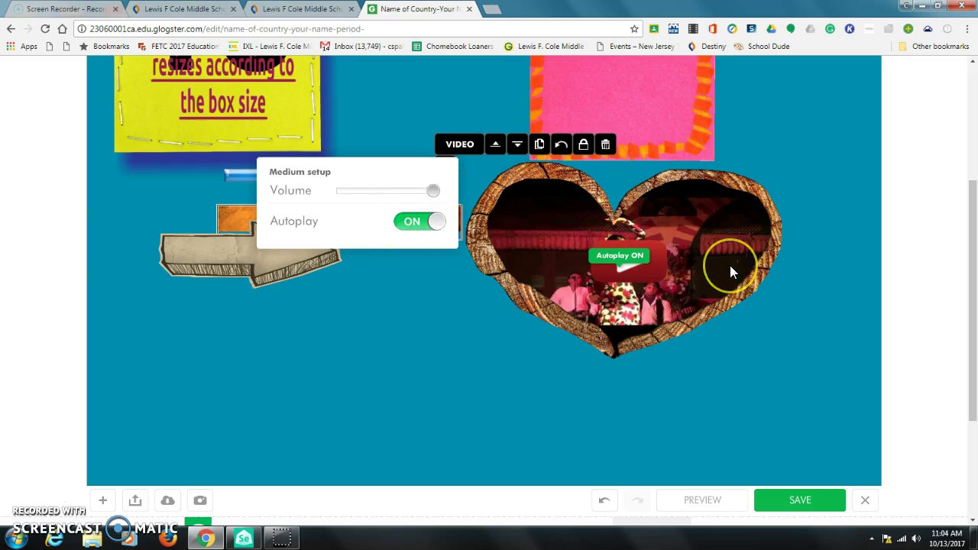
click(449, 174)
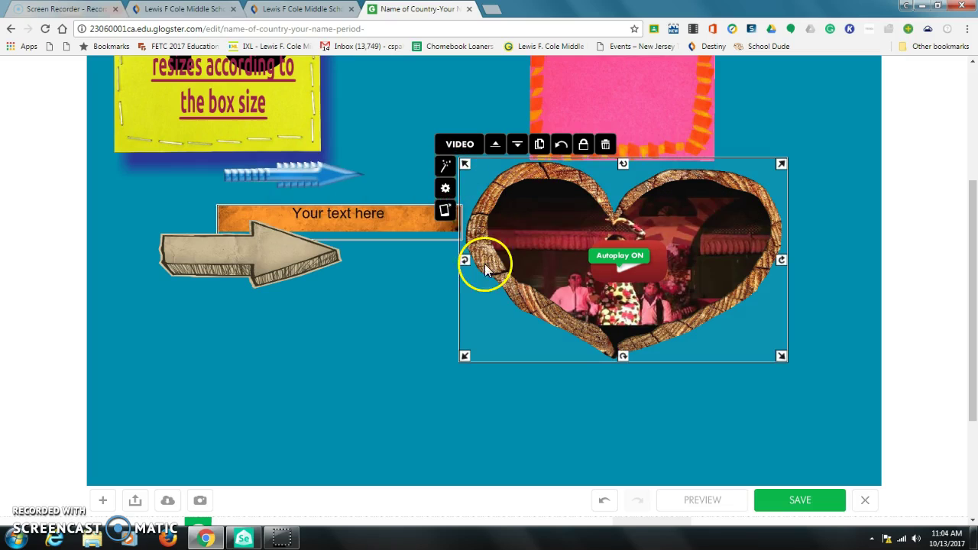
Step: Give the flamenco video a yellow shadow and increase the shadow distance almost to its maximum
click(446, 168)
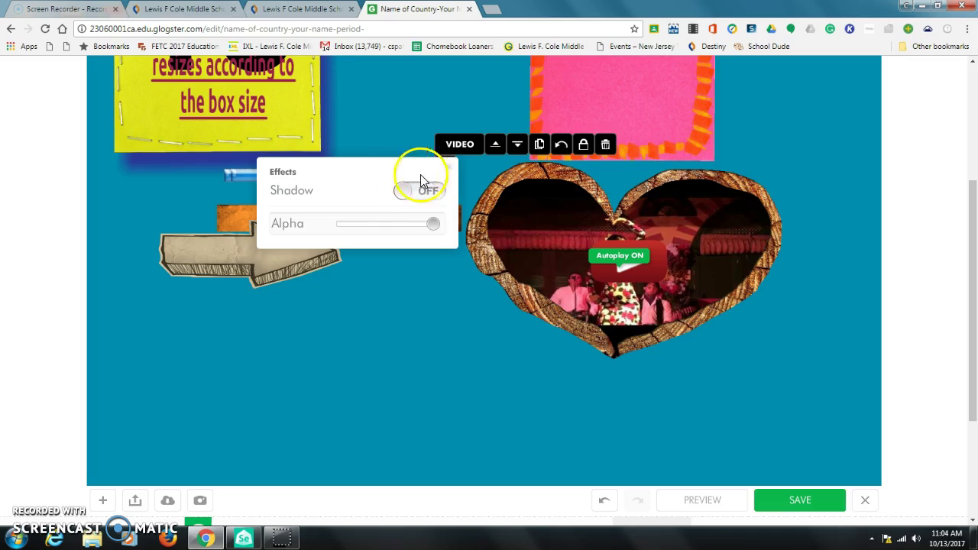
click(403, 193)
click(432, 300)
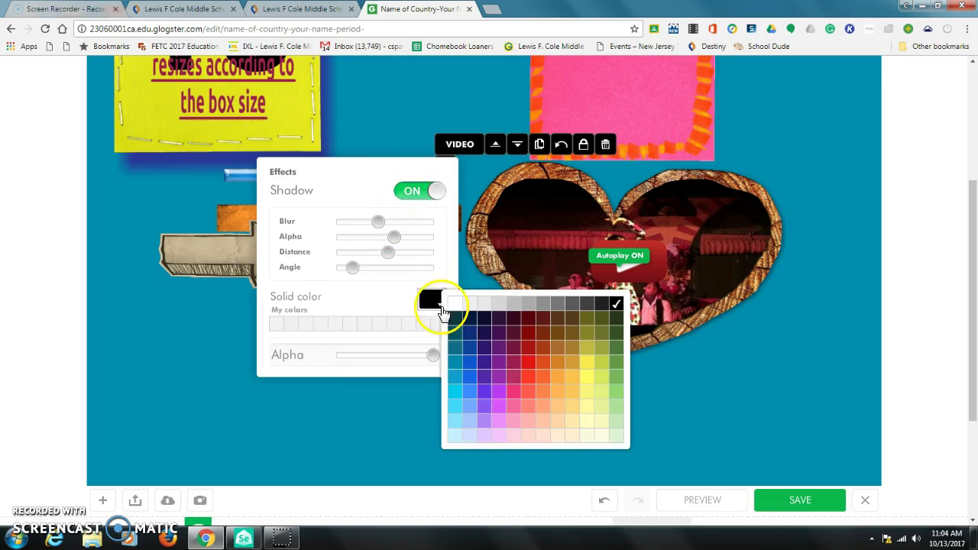
click(458, 384)
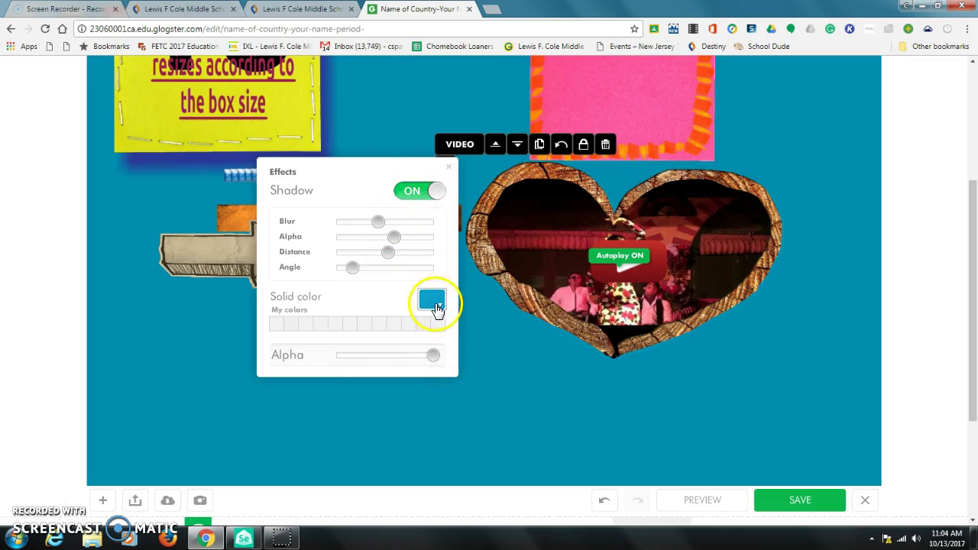
click(434, 304)
click(588, 371)
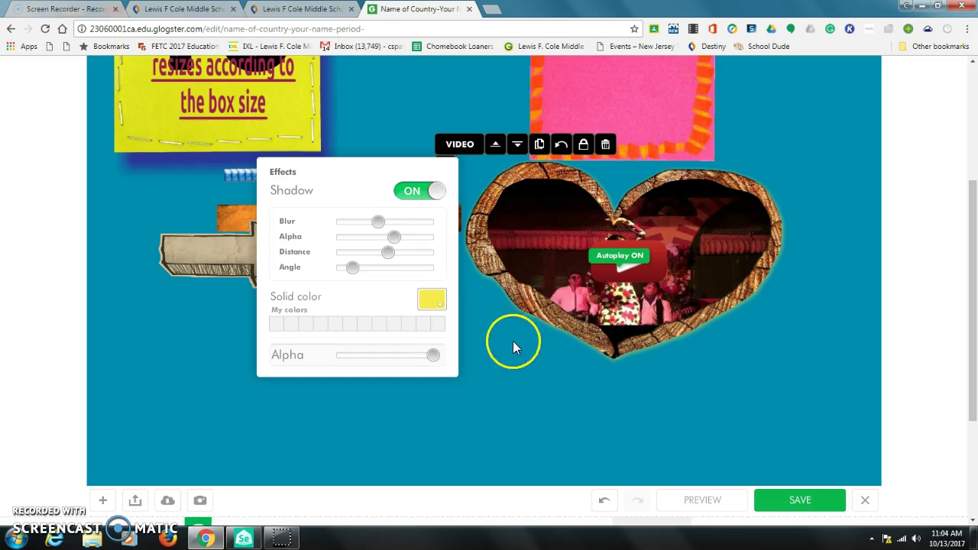
drag(388, 256, 432, 268)
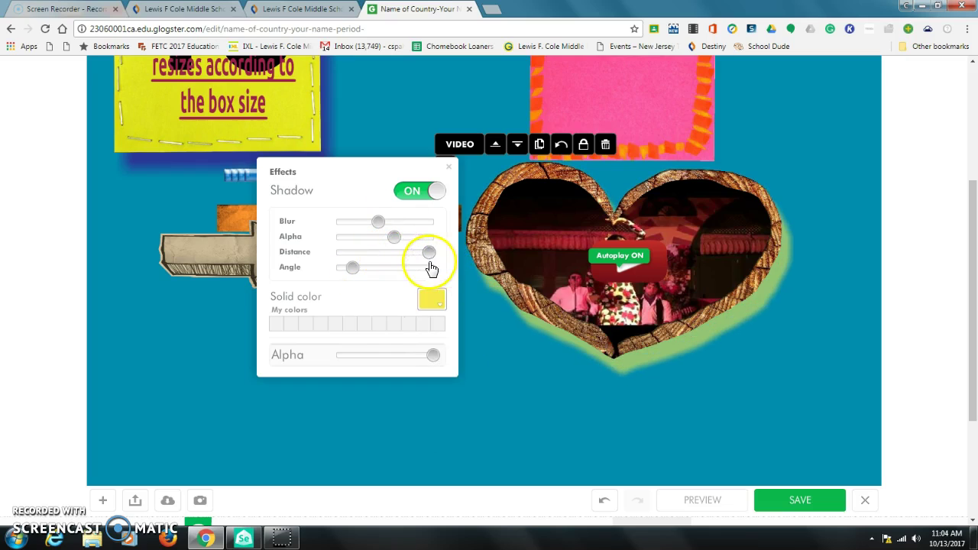
click(447, 171)
Step: Reopen the tool window for adding content to the glog
scroll(732, 244, up, 3)
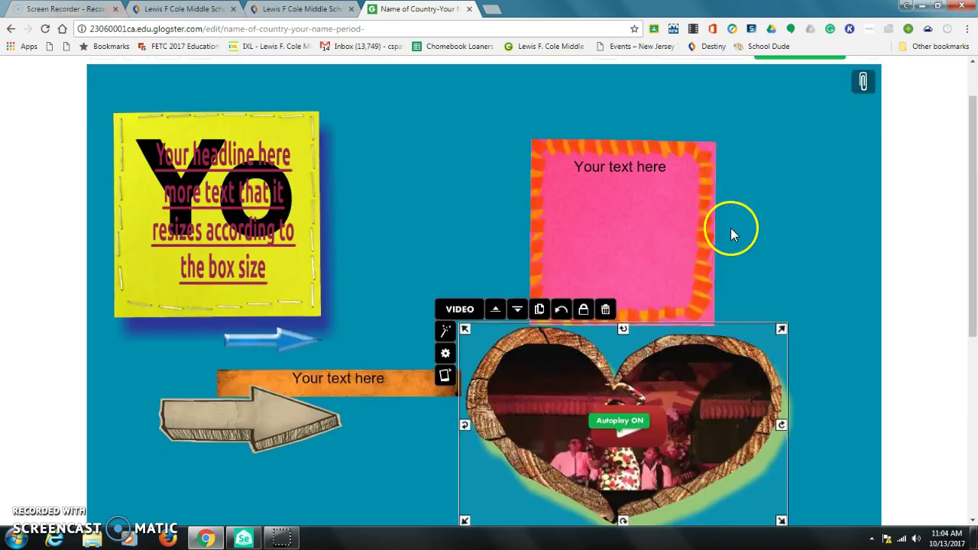
click(104, 109)
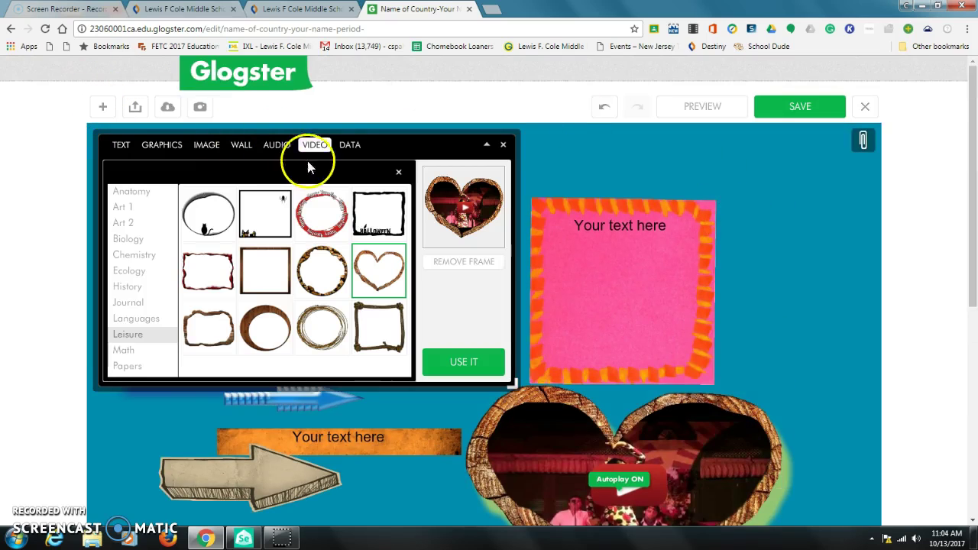